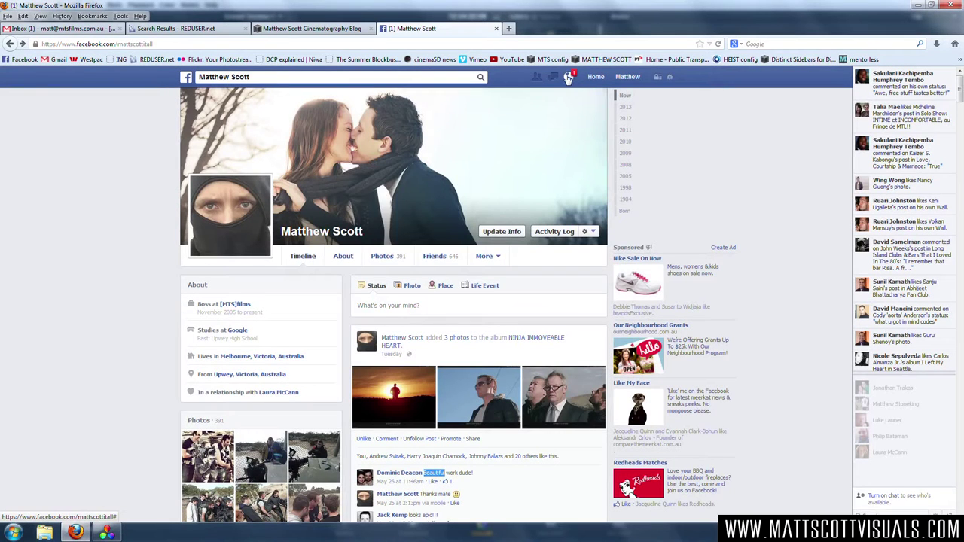
- Check the newest Facebook notification and browse the photo posts on the profile's timeline
left_click(570, 78)
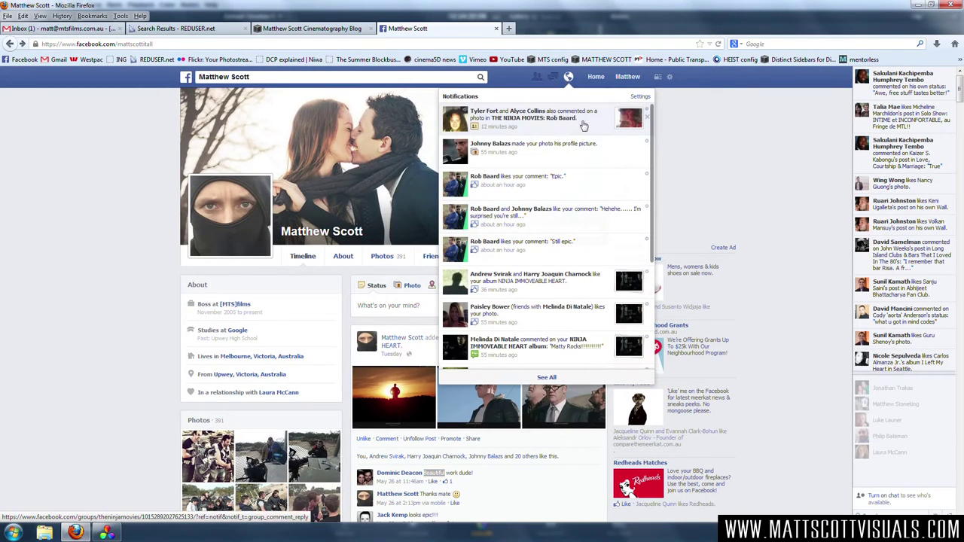
left_click(608, 135)
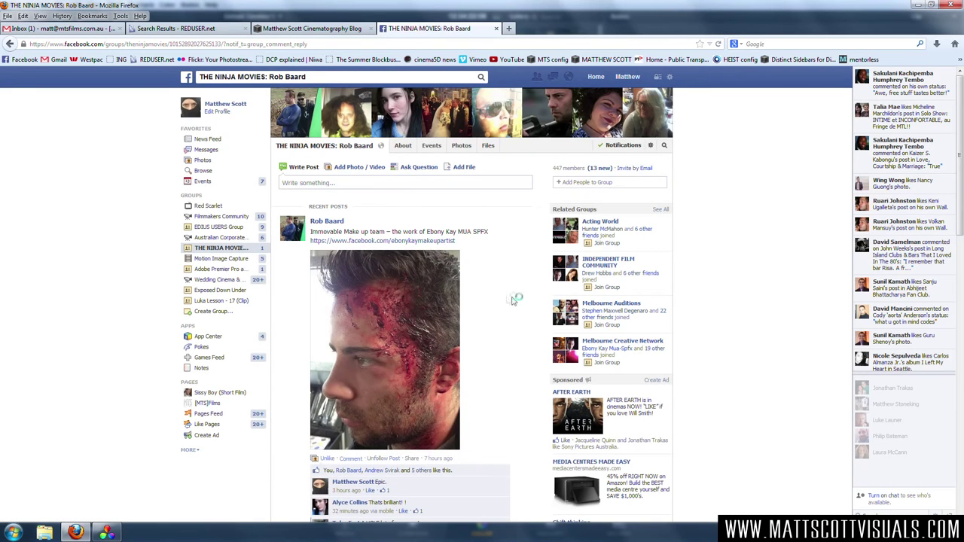
left_click(629, 77)
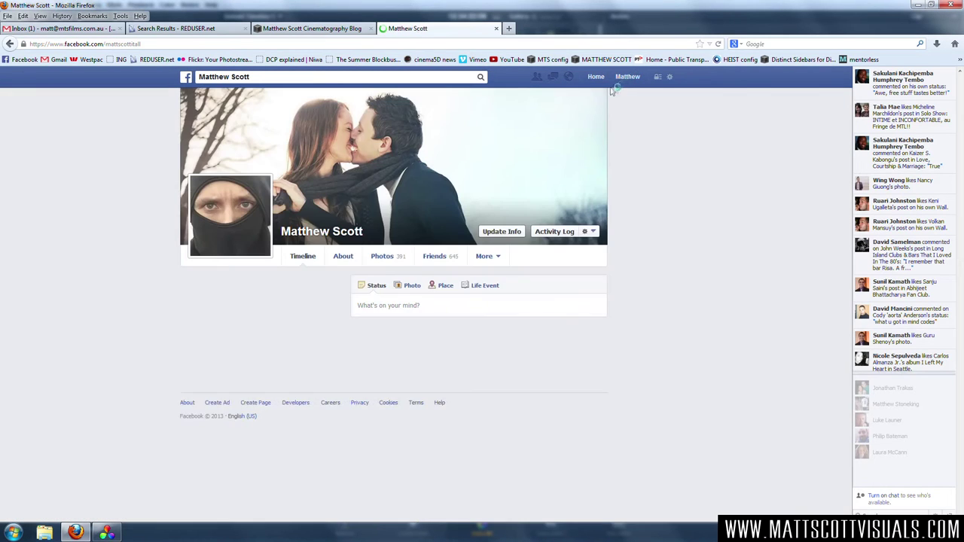
scroll(492, 366, "down", 5)
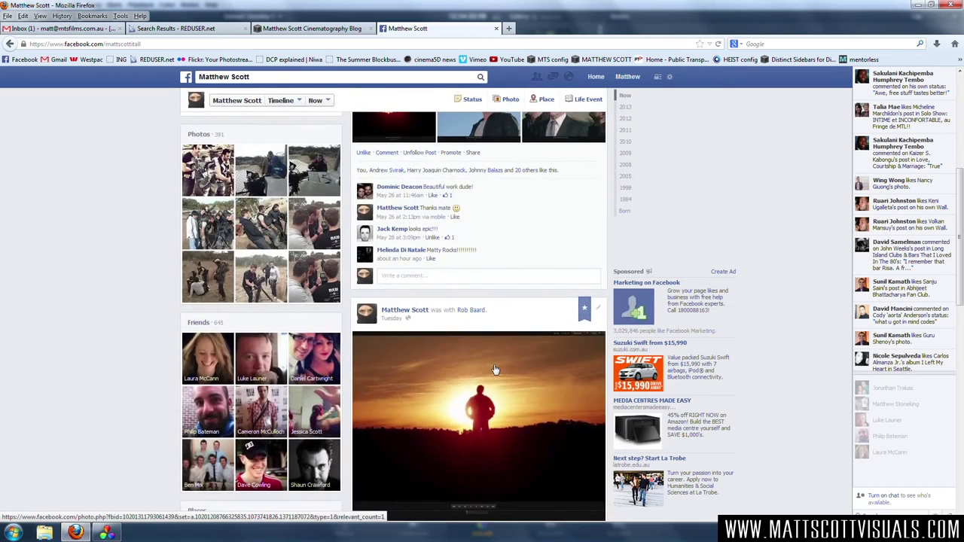
scroll(492, 365, "up", 10)
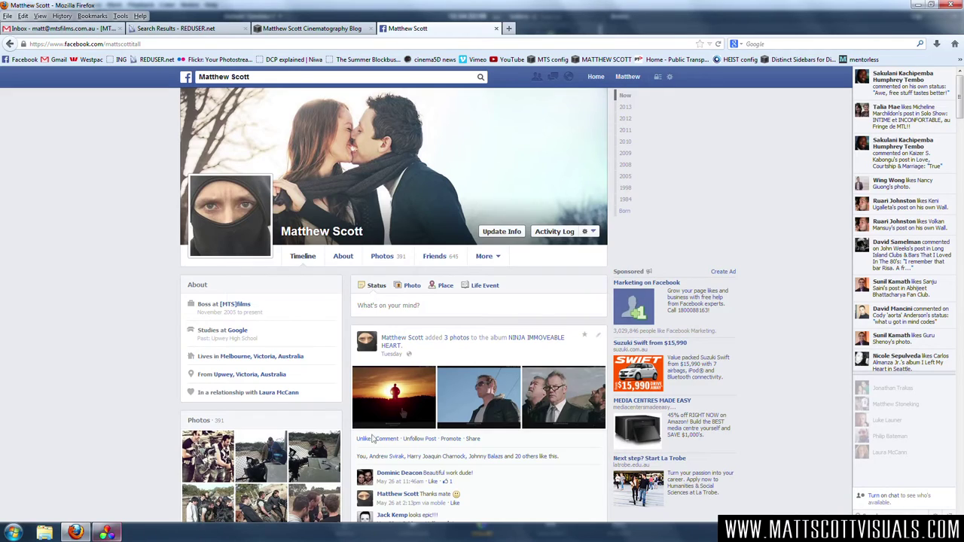
scroll(515, 377, "down", 4)
scroll(515, 377, "down", 10)
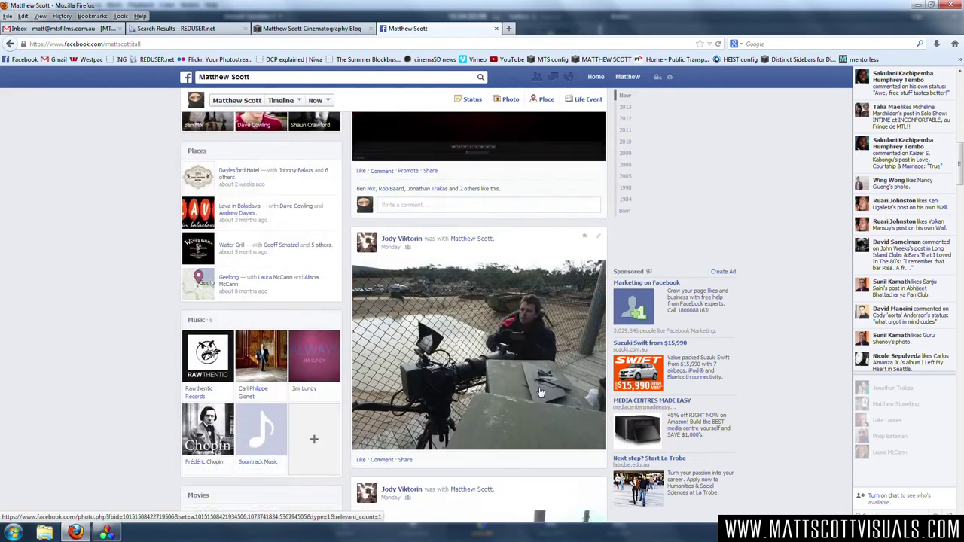
scroll(539, 390, "down", 6)
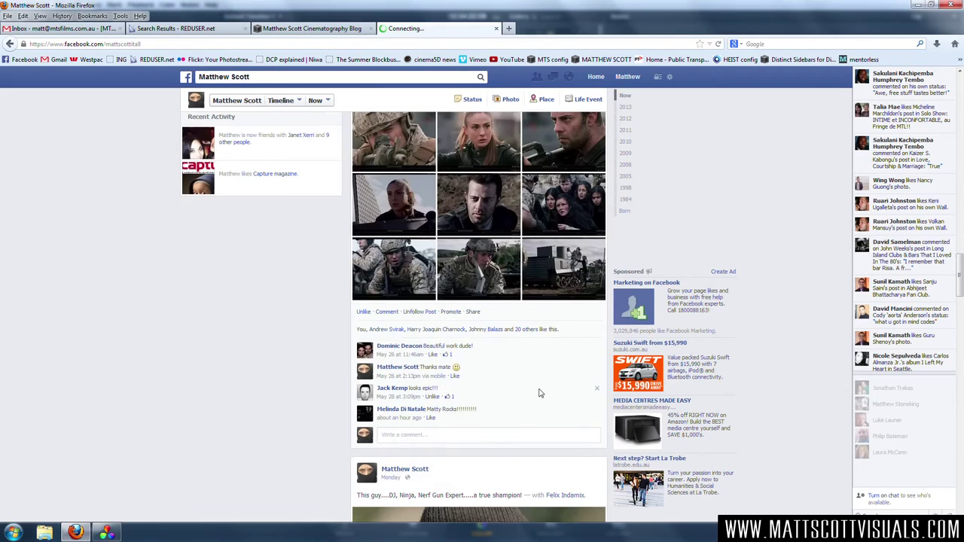
scroll(540, 392, "up", 12)
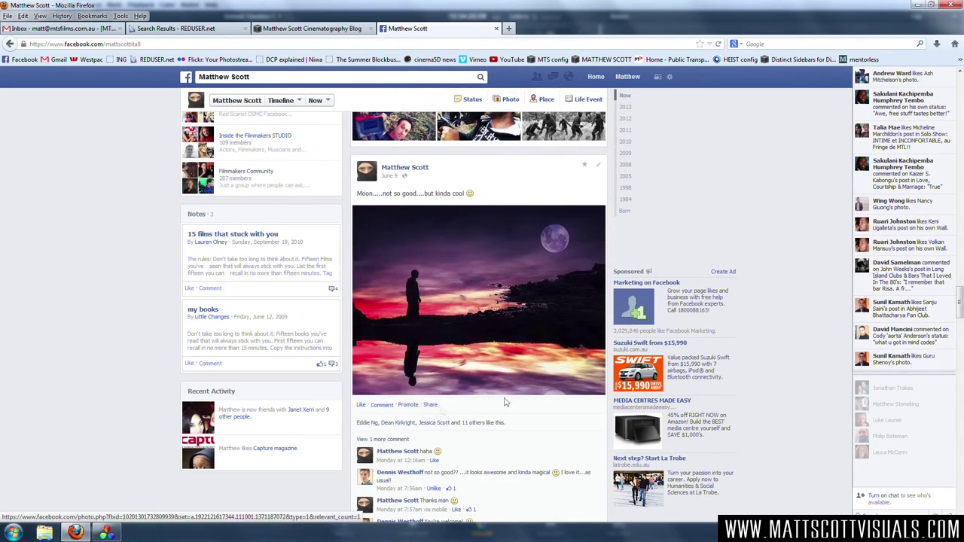
- Switch to DaVinci Resolve and leave the full-screen viewer
left_click(109, 533)
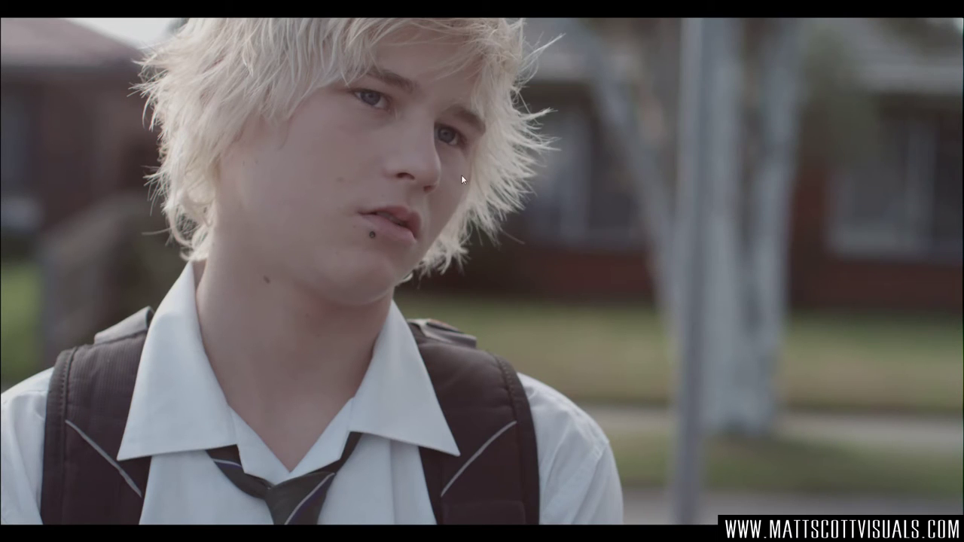
key("Escape")
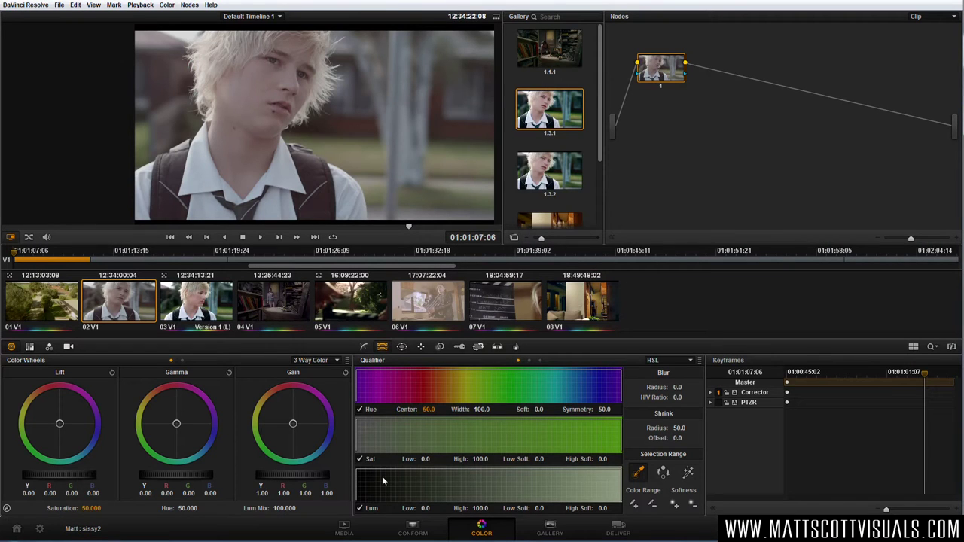
- Review the source clip A009_C009_0720RO_001.R3D on the Media page and the timeline on the Conform page, and return to the Color page
left_click(345, 530)
left_click(411, 528)
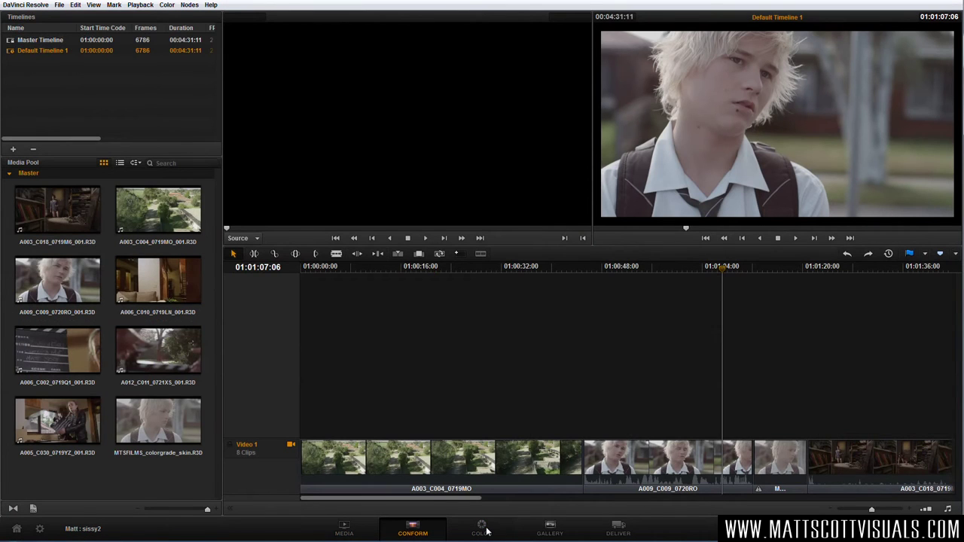
left_click(344, 531)
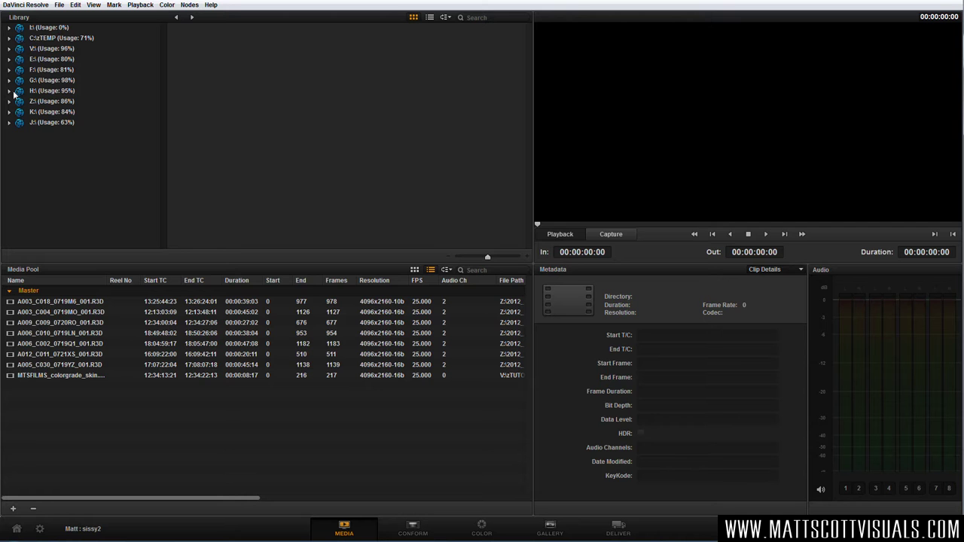
left_click(38, 323)
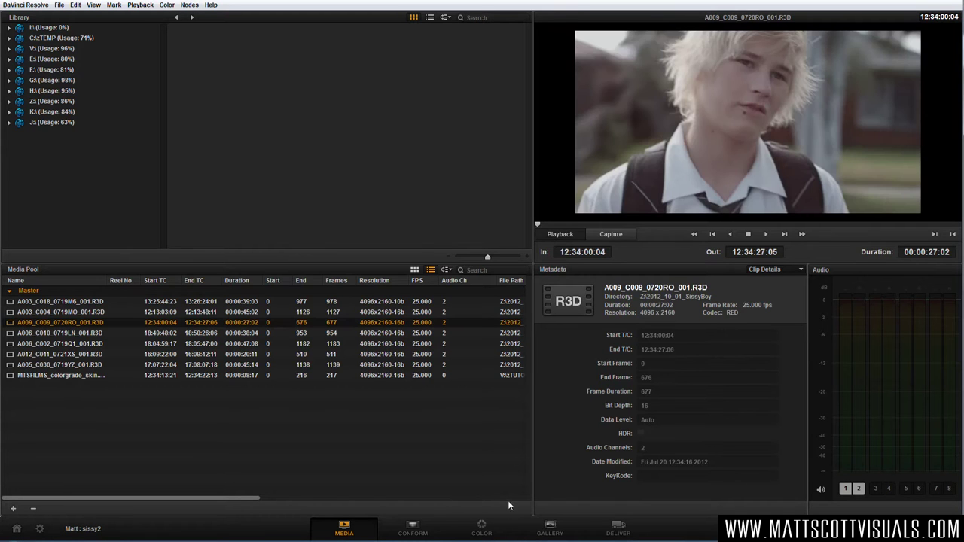
left_click(412, 527)
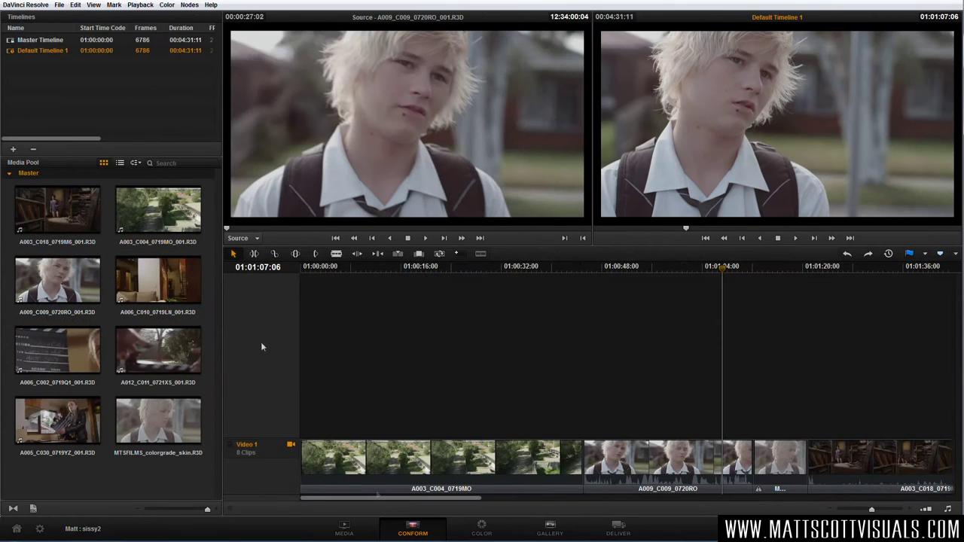
left_click(482, 527)
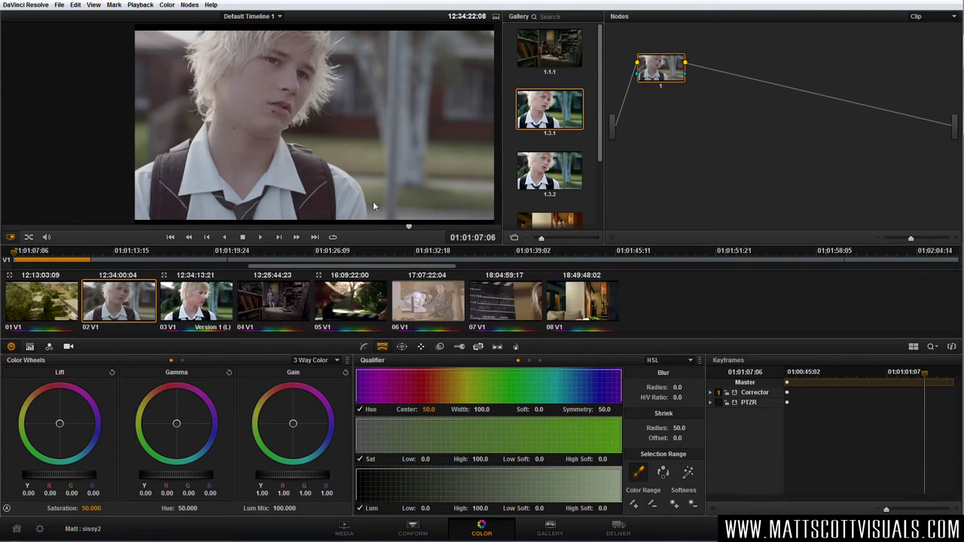
- Select graded clip 03 and reposition its BALANCE, skin, hair, shirt and eyes nodes so the parallel layout reads clearly
left_click(193, 309)
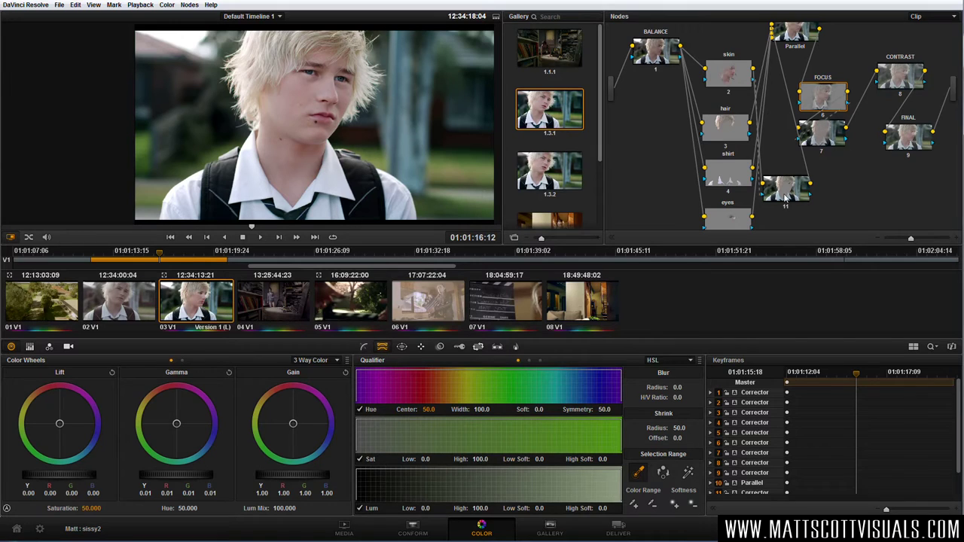
left_click_drag(658, 59, 643, 143)
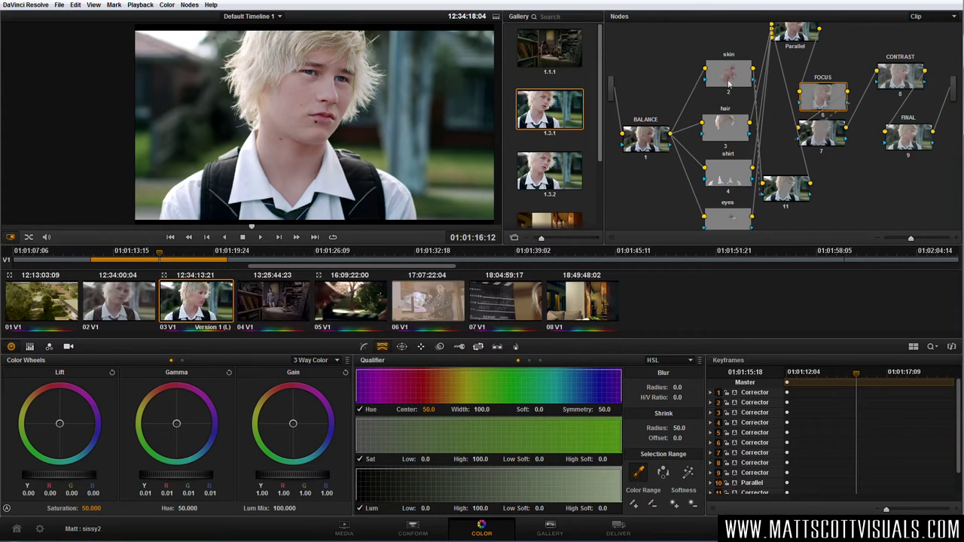
left_click_drag(728, 75, 725, 60)
left_click_drag(727, 130, 725, 107)
left_click_drag(727, 176, 726, 159)
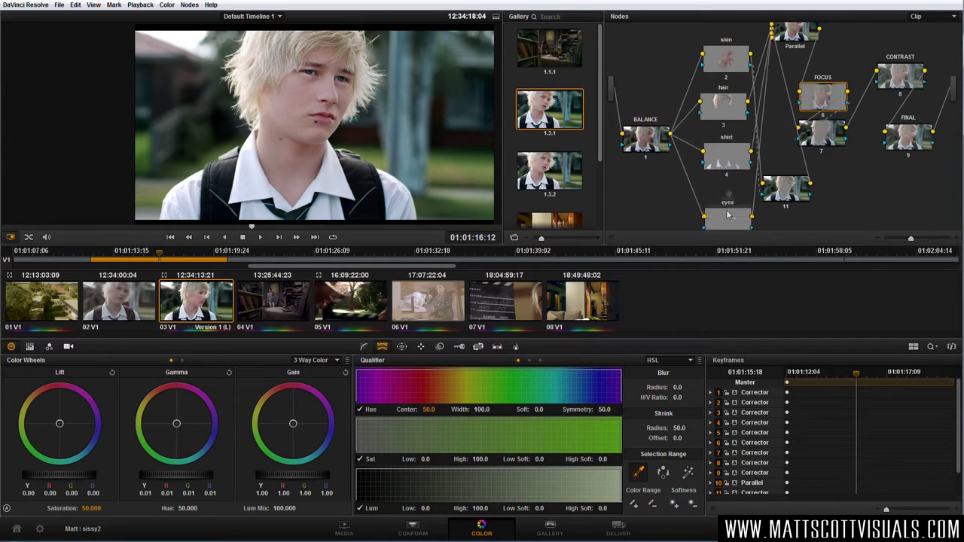
left_click_drag(727, 214, 729, 188)
- Spread out the FOCUS node, node 7, and the CONTRAST and FINAL nodes in clip 03's node graph
left_click_drag(824, 136, 843, 149)
left_click_drag(822, 97, 837, 93)
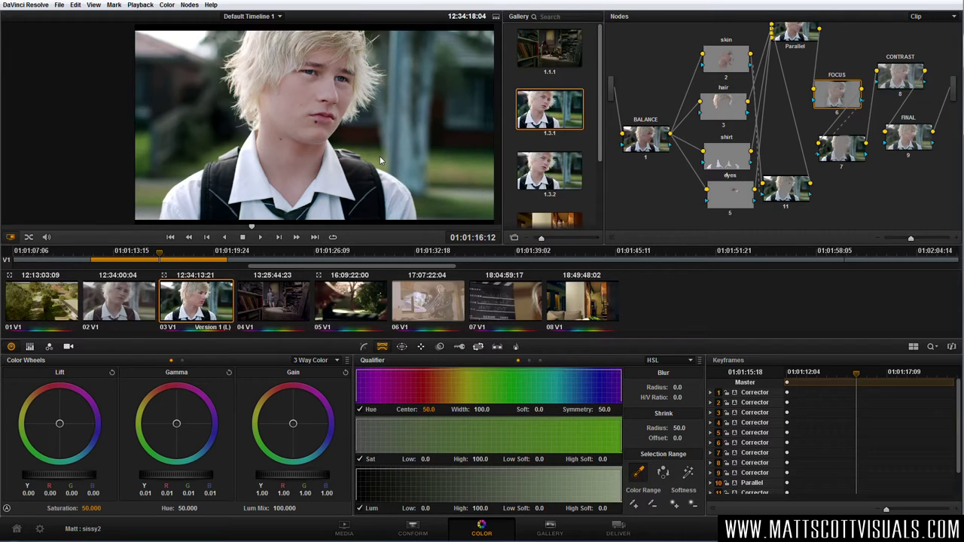
left_click_drag(887, 73, 890, 70)
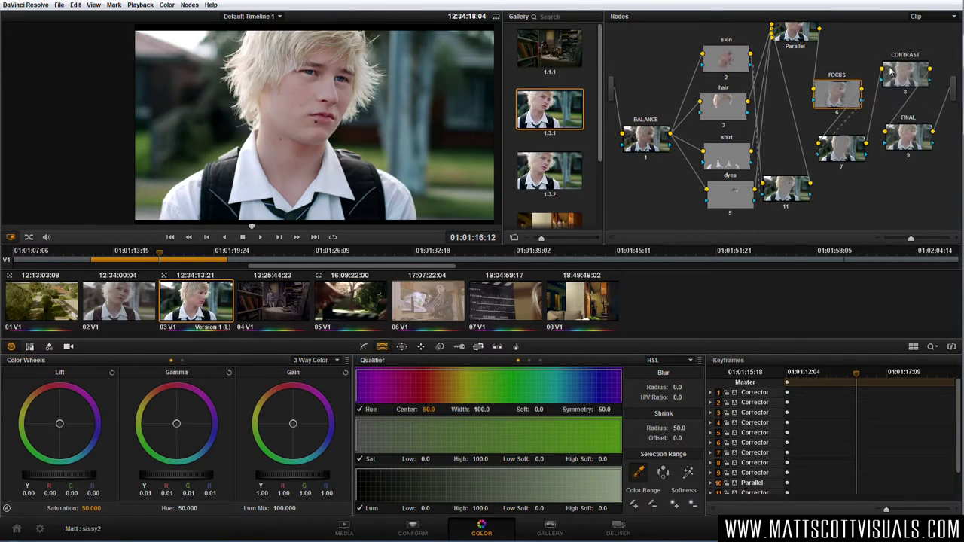
left_click_drag(927, 145, 933, 148)
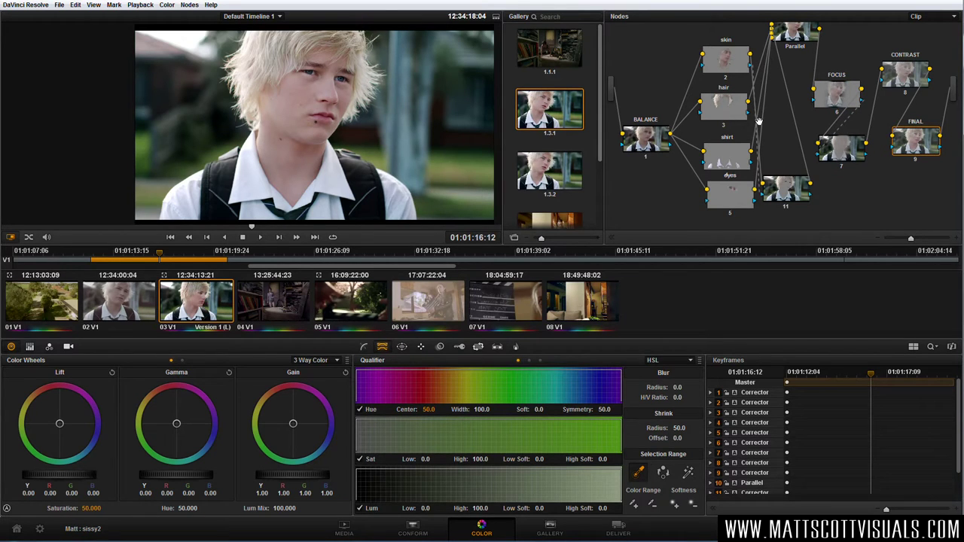
- Go to source frame 12:34:16:17 of ungraded clip 02 and check it full screen
left_click(139, 307)
left_click_drag(248, 228, 305, 230)
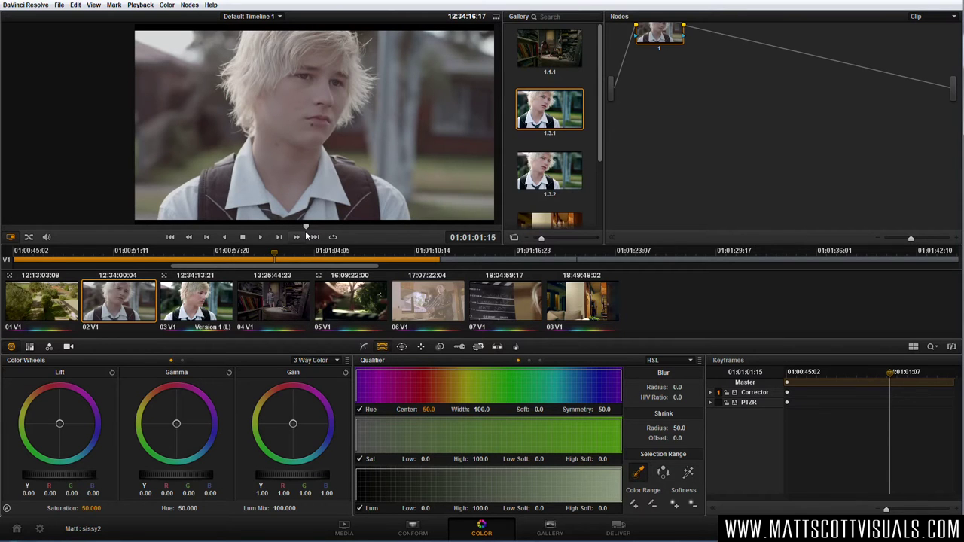
key("ctrl+f")
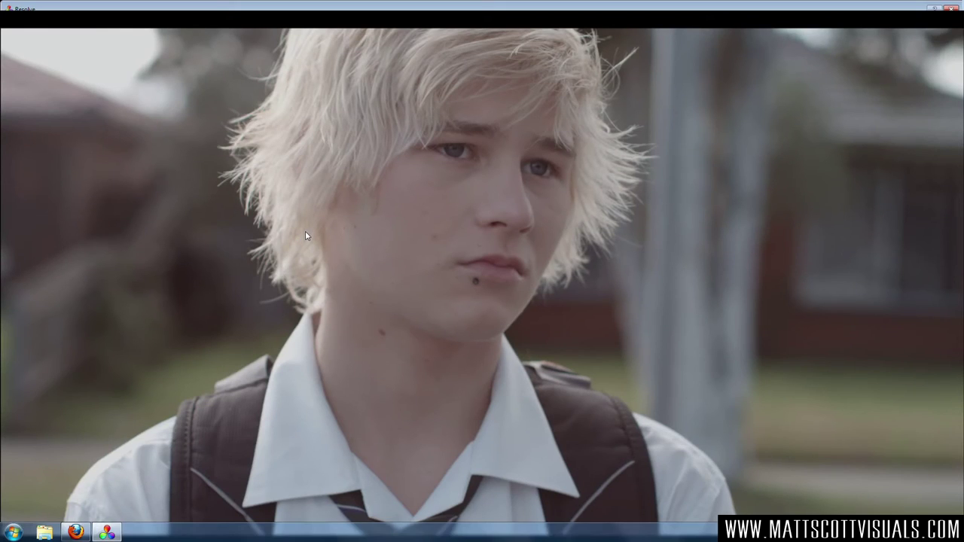
key("ctrl+f")
- Set clip 02's camera raw decoding to Clip and its gamma curve to REDlog Film, leaving the color space as is
left_click(67, 346)
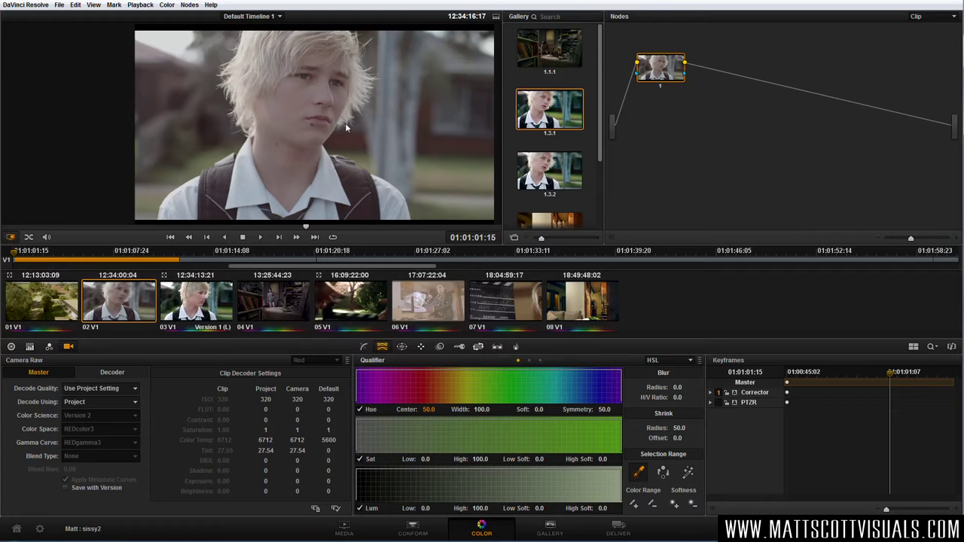
left_click(95, 402)
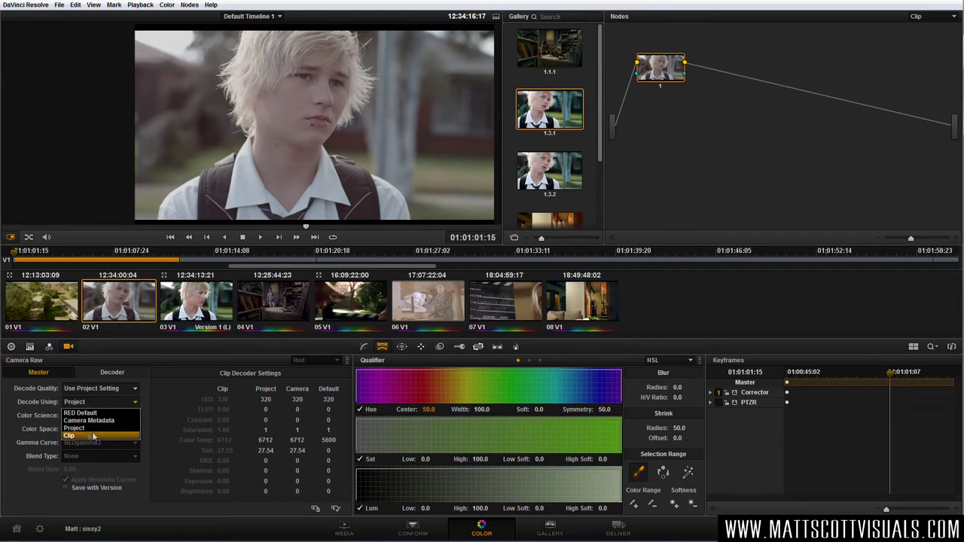
left_click(85, 435)
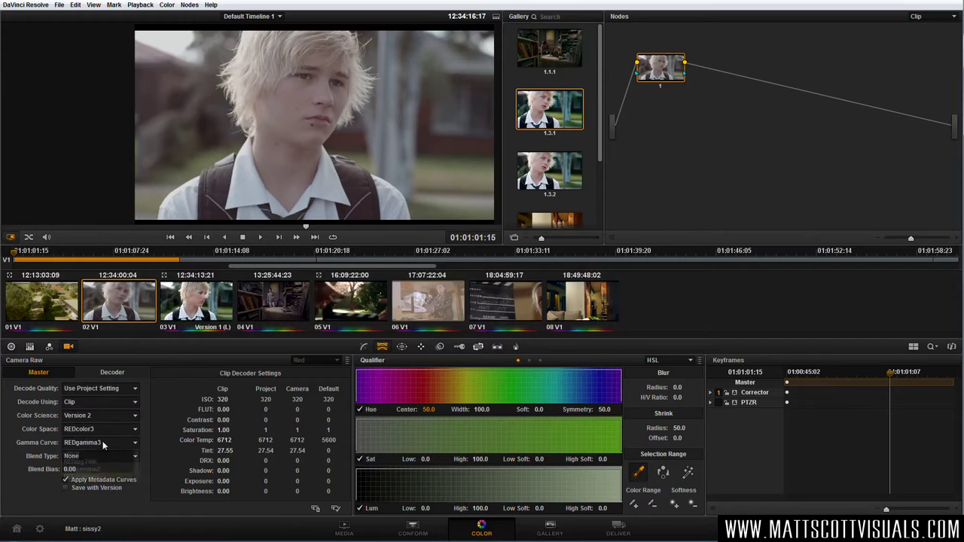
left_click(104, 444)
left_click(97, 506)
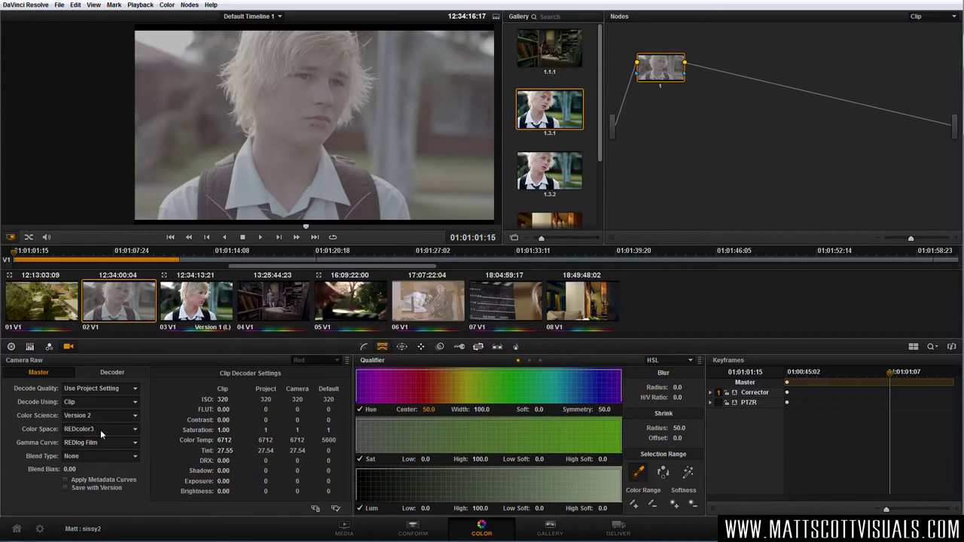
left_click(100, 429)
left_click(212, 163)
- Compare the flat image with the graded gallery still using the reference wipe, and examine the shirt, collar and vest up close
mouse_move(451, 132)
left_mouse_down()
mouse_move(296, 139)
mouse_move(444, 128)
mouse_move(177, 125)
mouse_move(444, 115)
left_mouse_up()
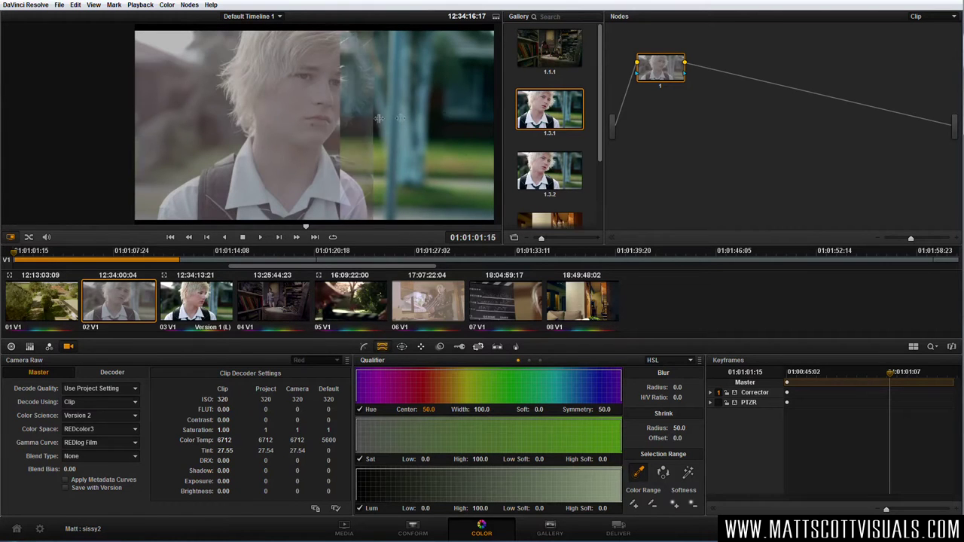
key("ctrl+w")
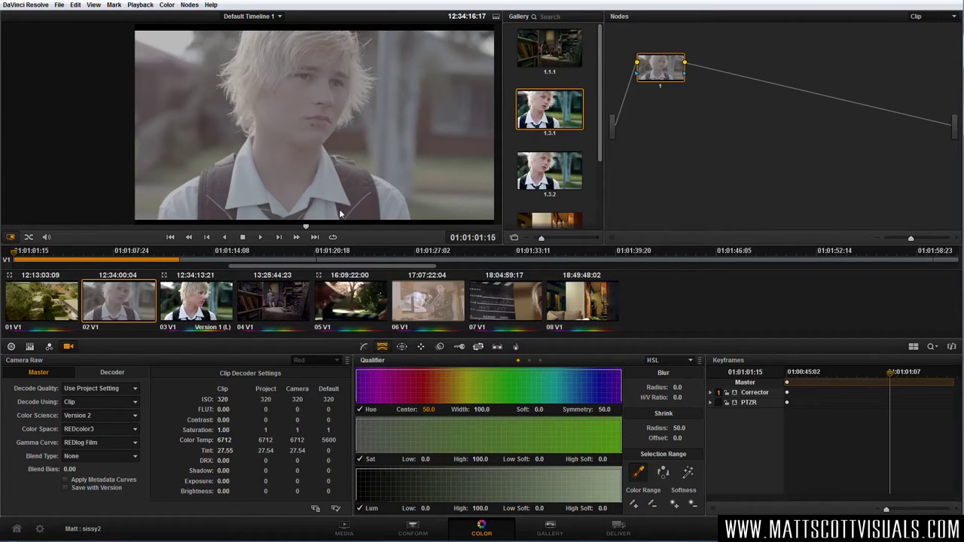
left_click_drag(340, 215, 334, 167)
scroll(330, 186, "up", 2)
left_click_drag(408, 210, 382, 171)
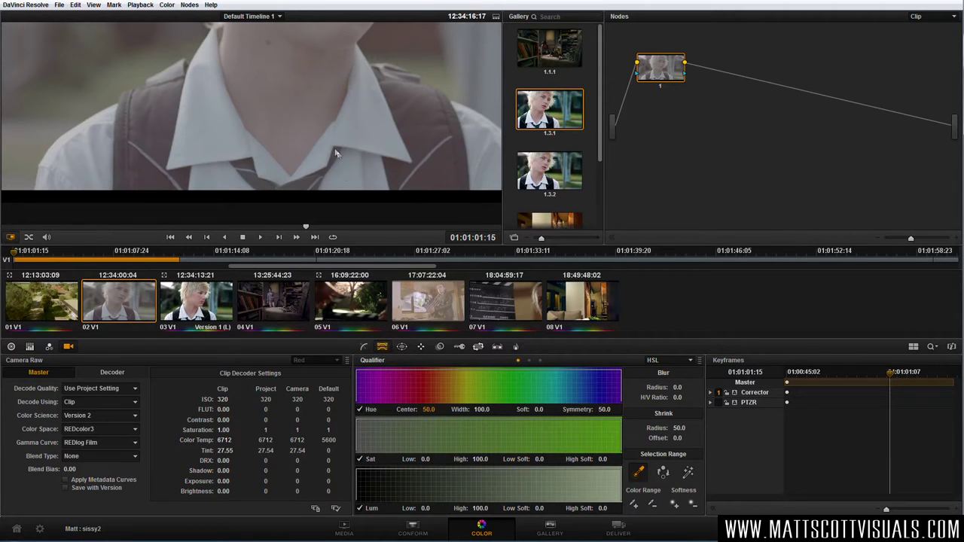
left_click_drag(258, 171, 266, 190)
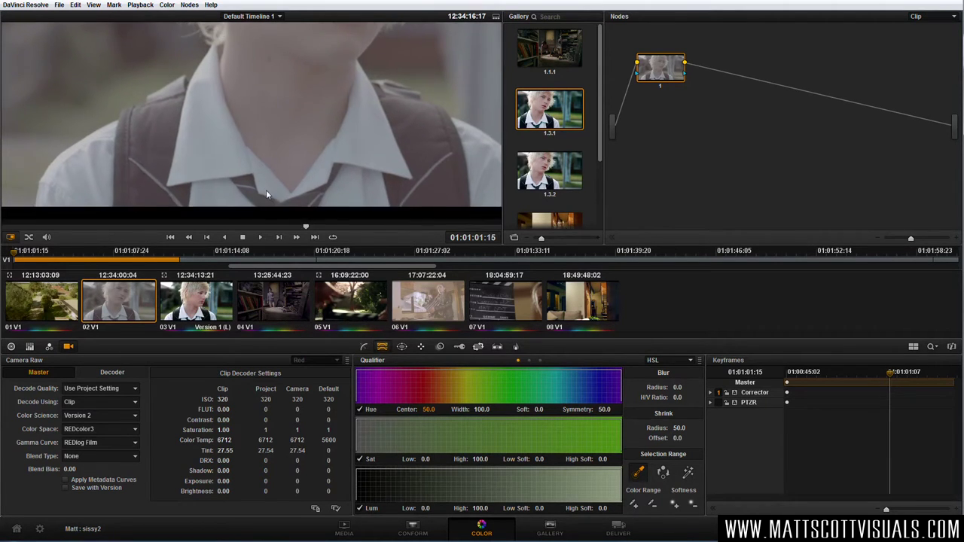
scroll(301, 173, "down", 3)
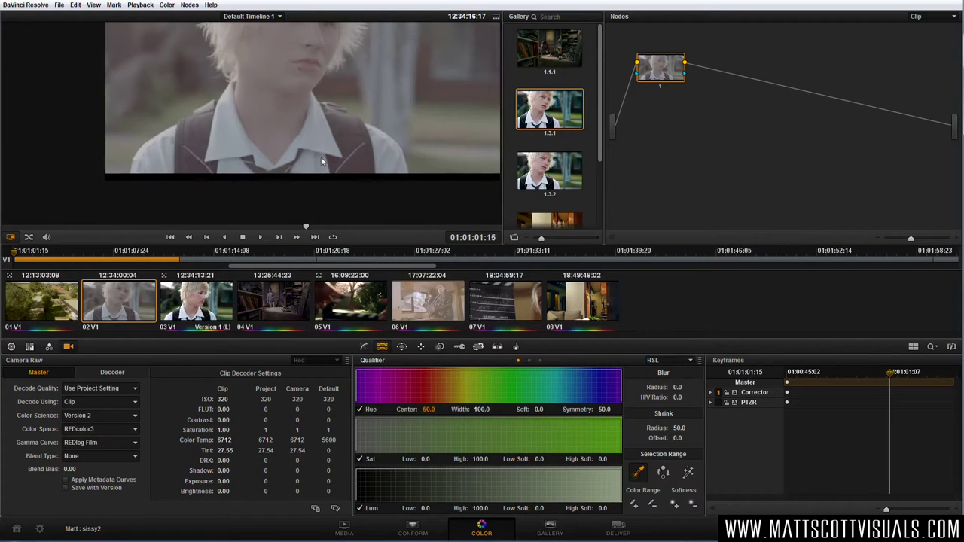
scroll(317, 175, "up", 2)
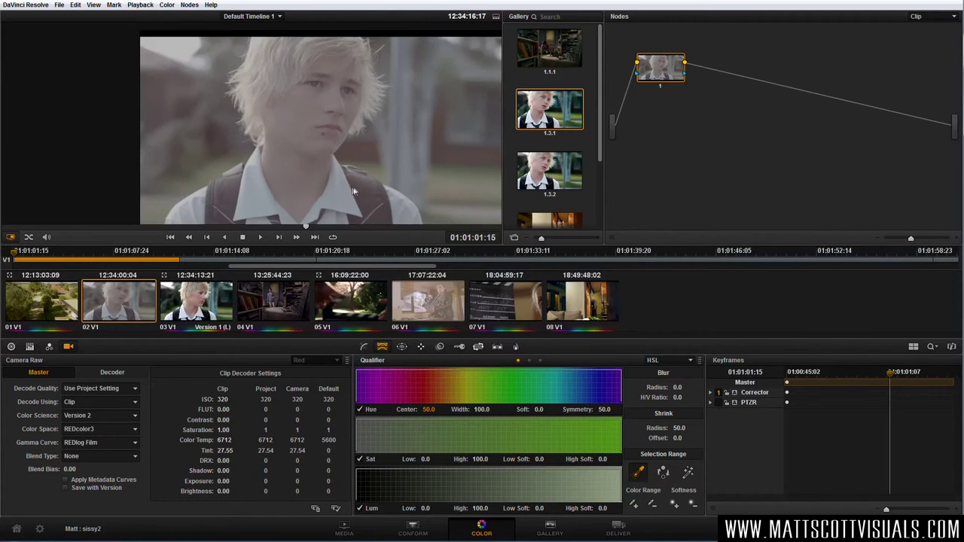
- Display the video scopes for the current frame of clip 02
right_click(392, 142)
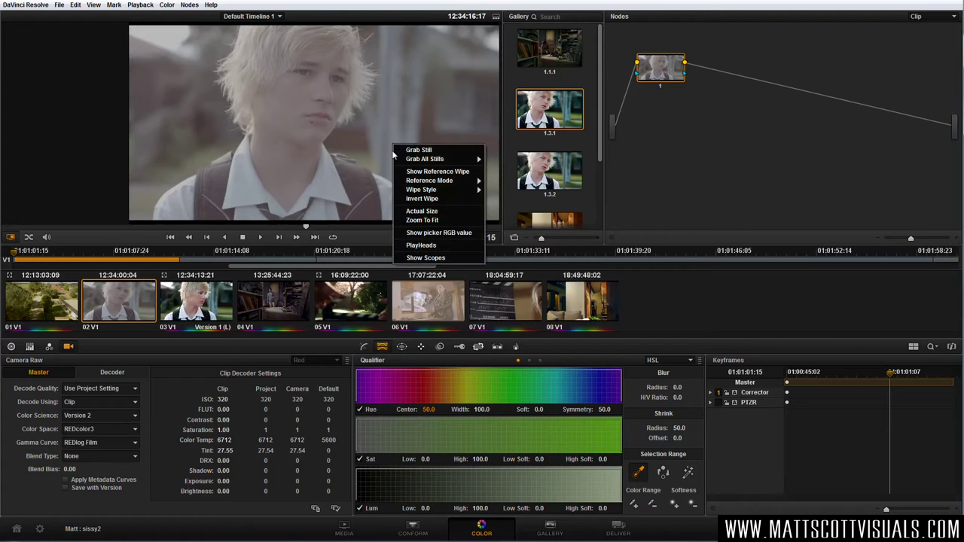
left_click(430, 260)
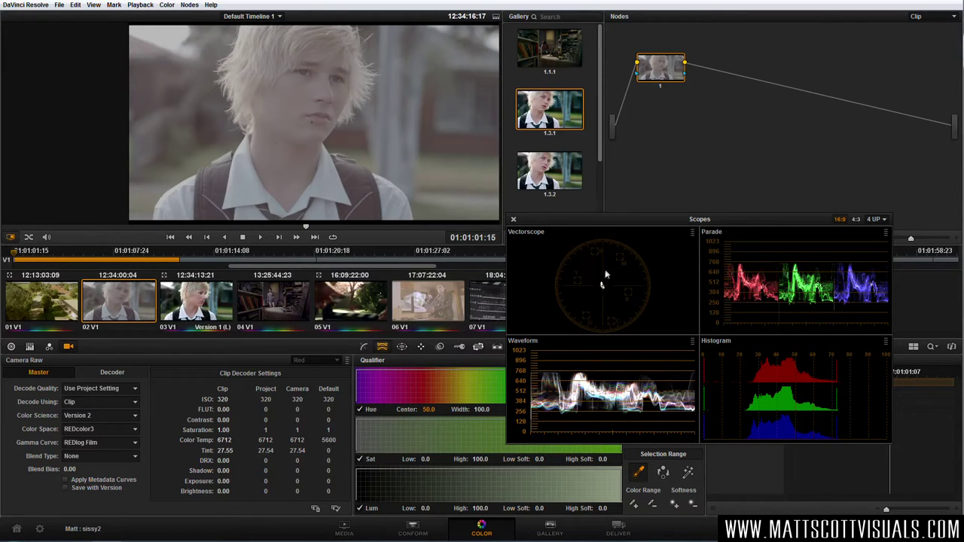
- Show a single waveform scope in an enlarged window beside the picture, and bring up the 3 Way Color wheels
left_click(692, 232)
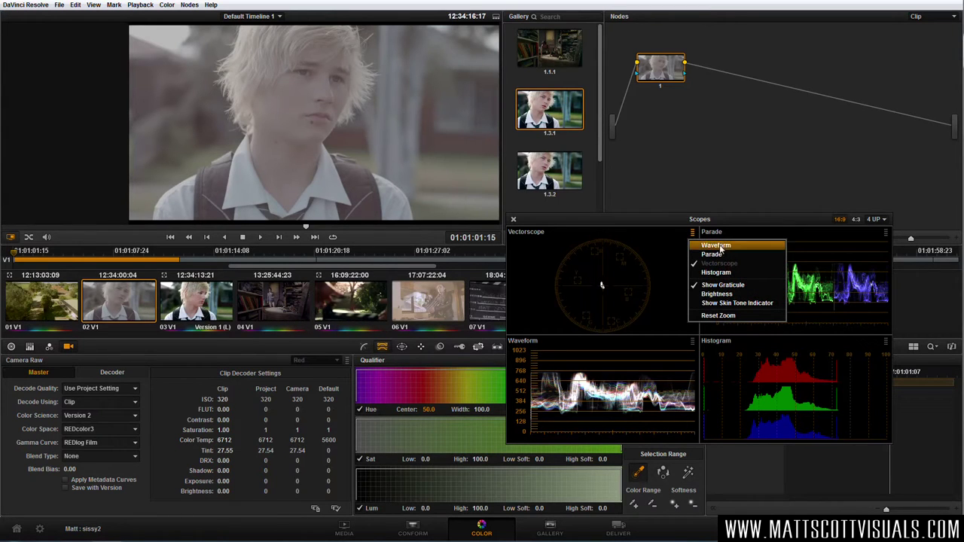
left_click(719, 246)
left_click(876, 219)
left_click(874, 229)
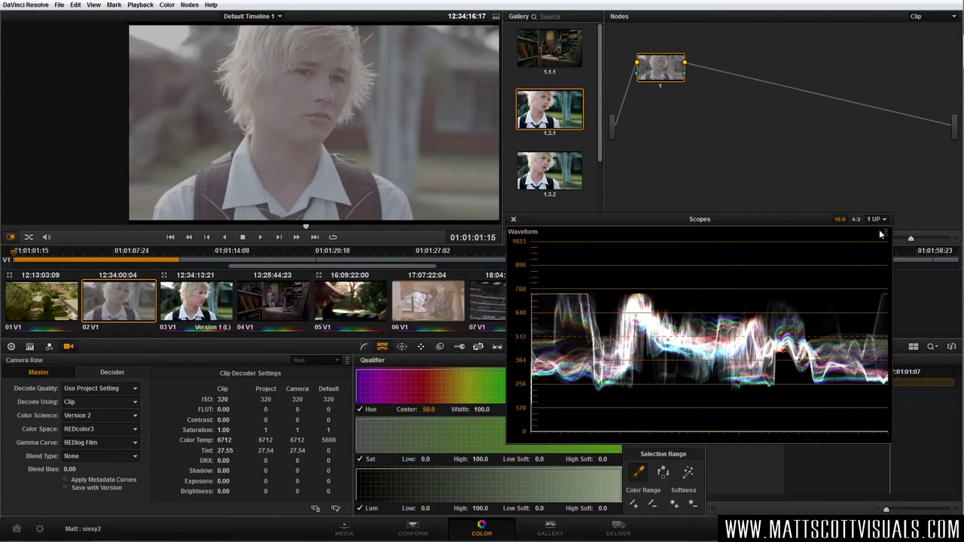
left_click_drag(782, 221, 780, 197)
left_click_drag(886, 418, 960, 491)
left_click_drag(850, 194, 775, 134)
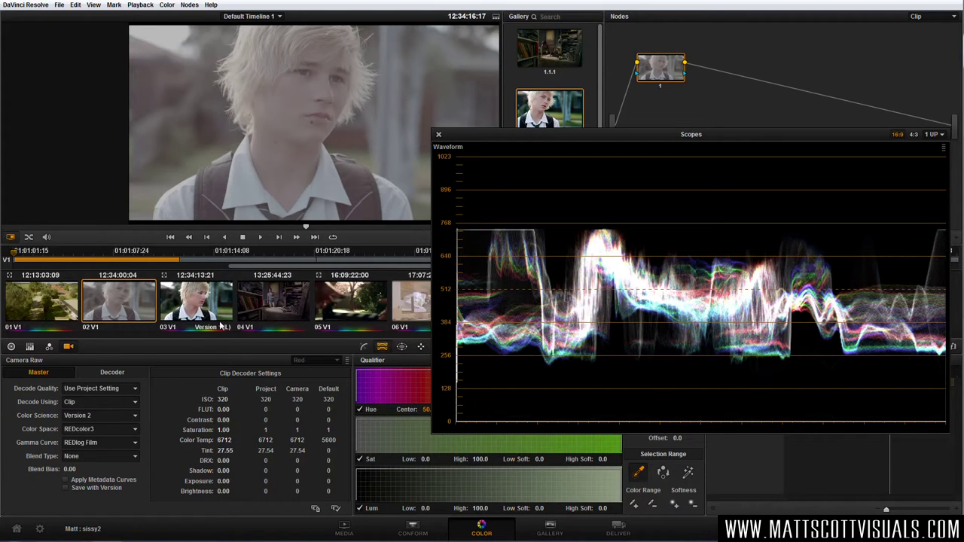
left_click(12, 347)
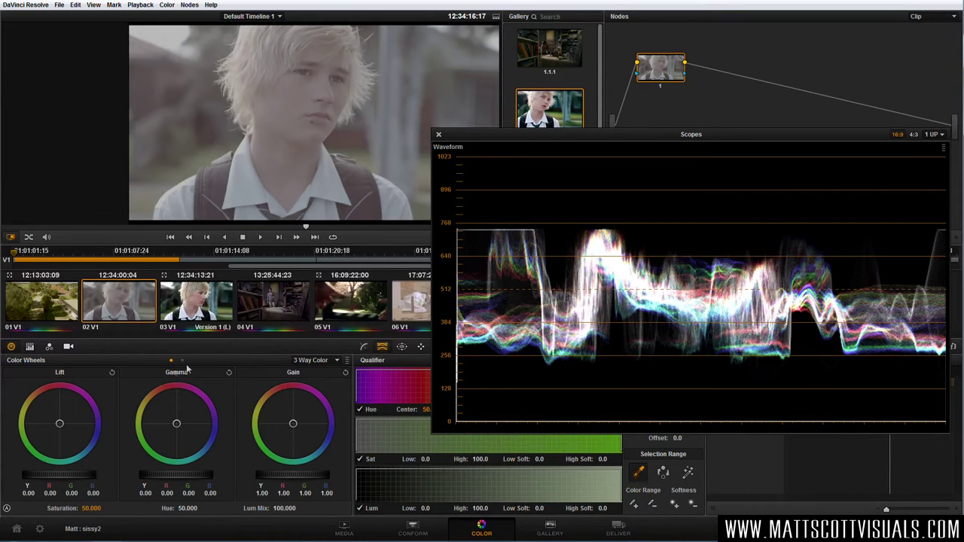
- Try tinting the shadows and highlights with the Lift and Gain color wheels, resetting each to neutral
left_click_drag(59, 423, 26, 430)
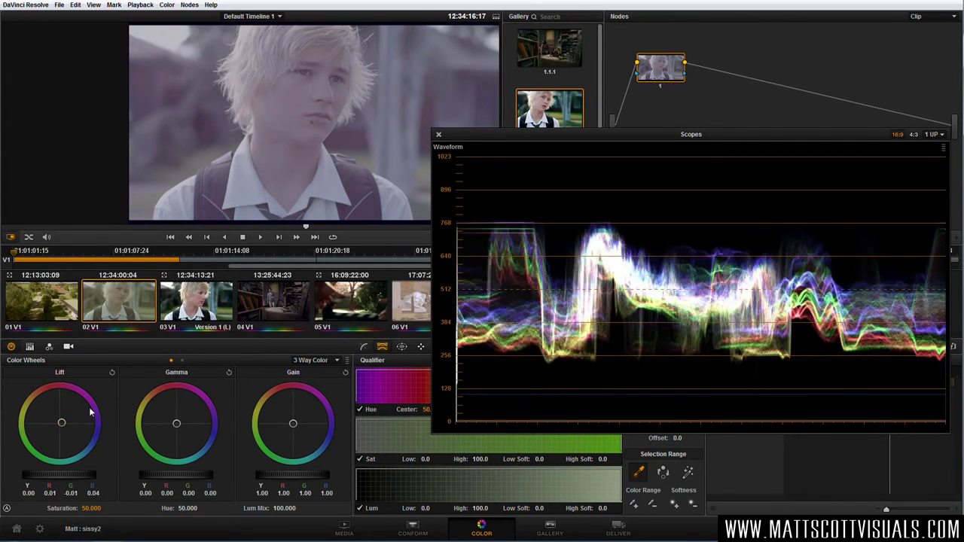
left_click(111, 374)
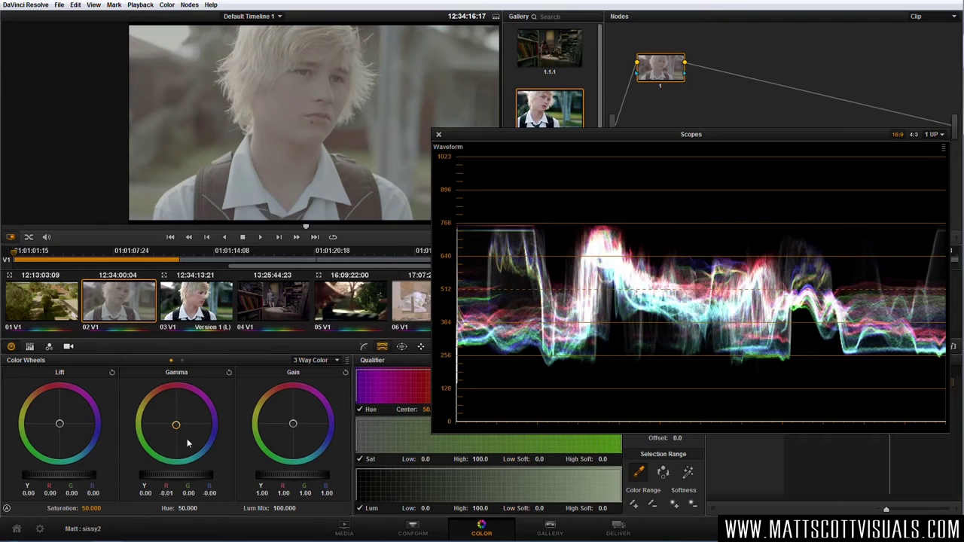
left_click_drag(293, 423, 323, 447)
left_click(348, 373)
mouse_move(89, 481)
left_mouse_down()
mouse_move(26, 479)
mouse_move(83, 482)
left_mouse_up()
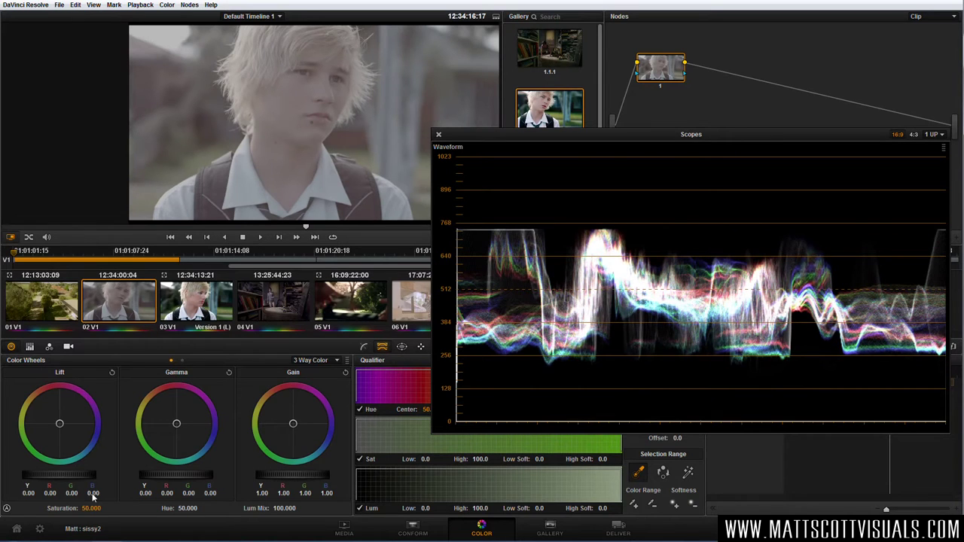
- Lower the master lift to -0.14 and balance the shadows to red -0.17, green -0.14 and blue -0.15, checking the waveform
left_click_drag(63, 482, 18, 480)
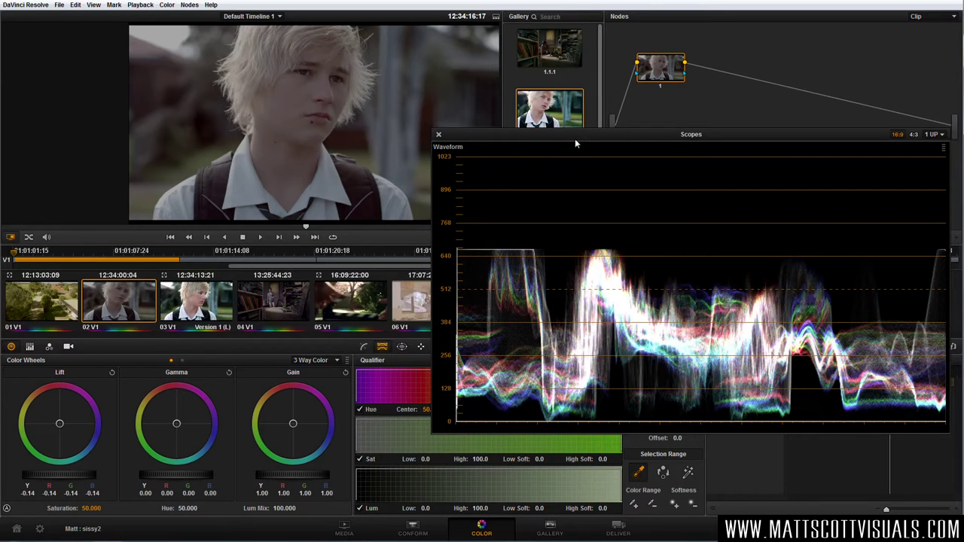
left_click_drag(571, 134, 557, 189)
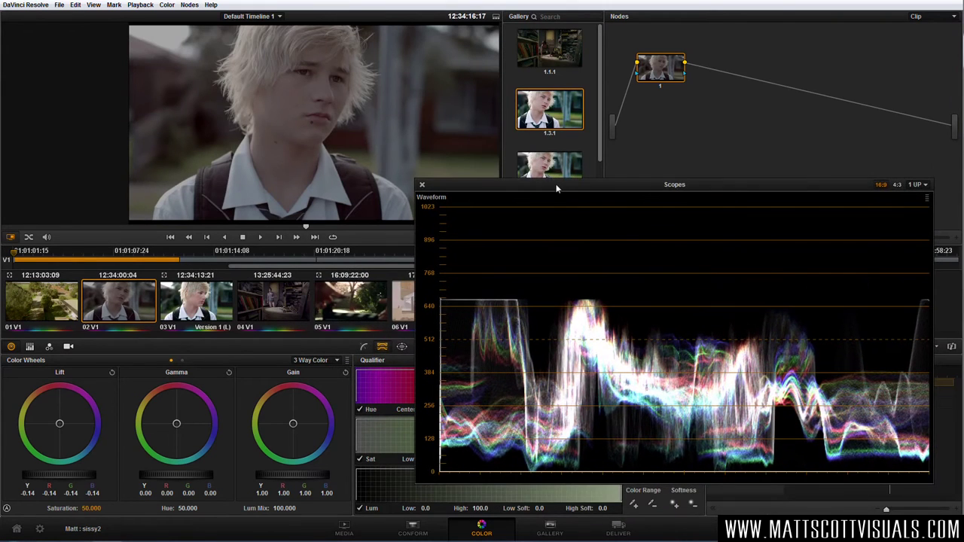
mouse_move(65, 477)
left_mouse_down()
mouse_move(81, 479)
mouse_move(52, 479)
left_mouse_up()
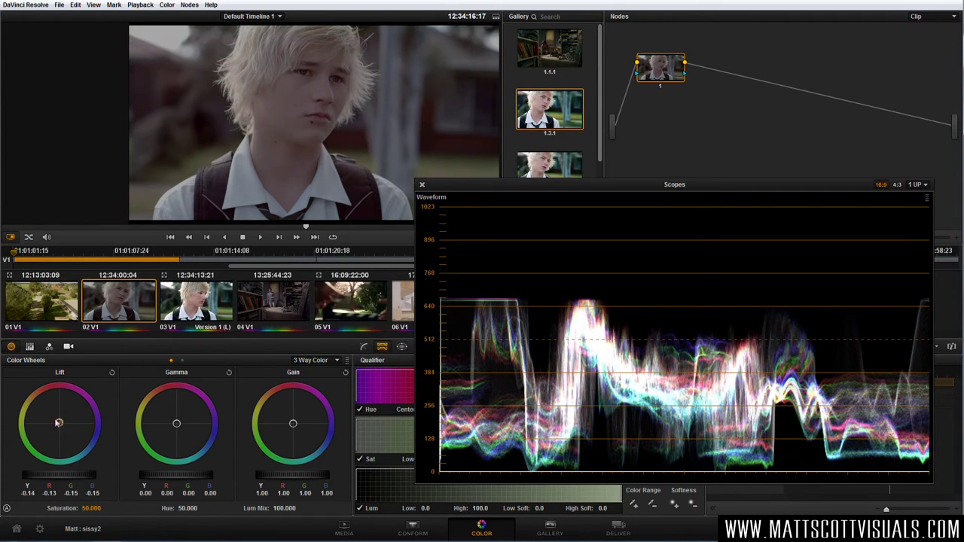
mouse_move(64, 426)
left_mouse_down()
mouse_move(74, 435)
mouse_move(48, 437)
mouse_move(66, 435)
mouse_move(63, 449)
mouse_move(57, 438)
left_mouse_up()
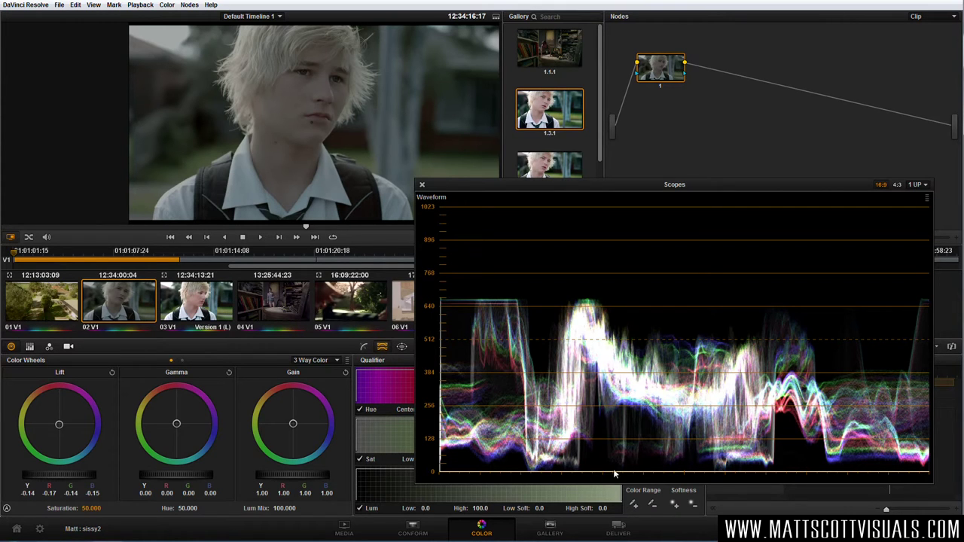
left_click_drag(584, 203, 453, 229)
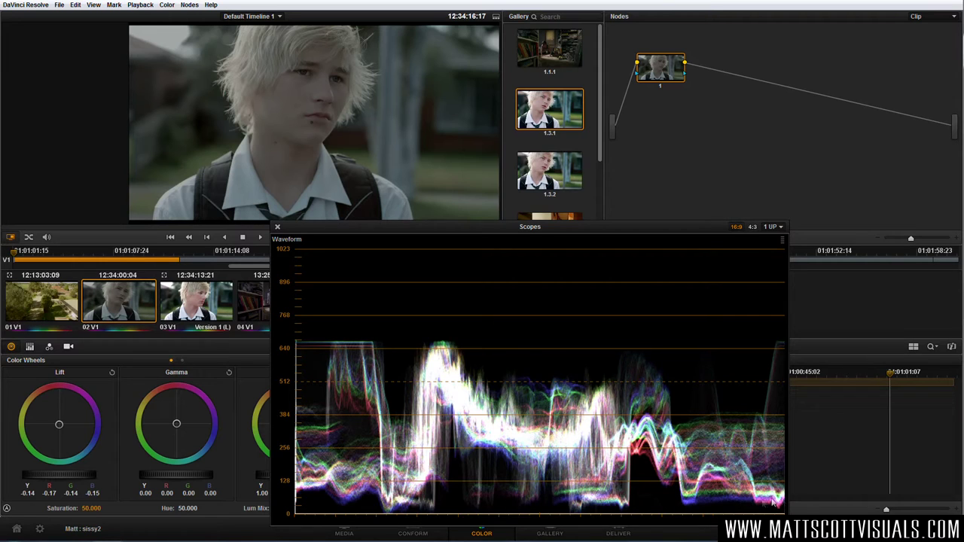
left_click_drag(461, 226, 546, 223)
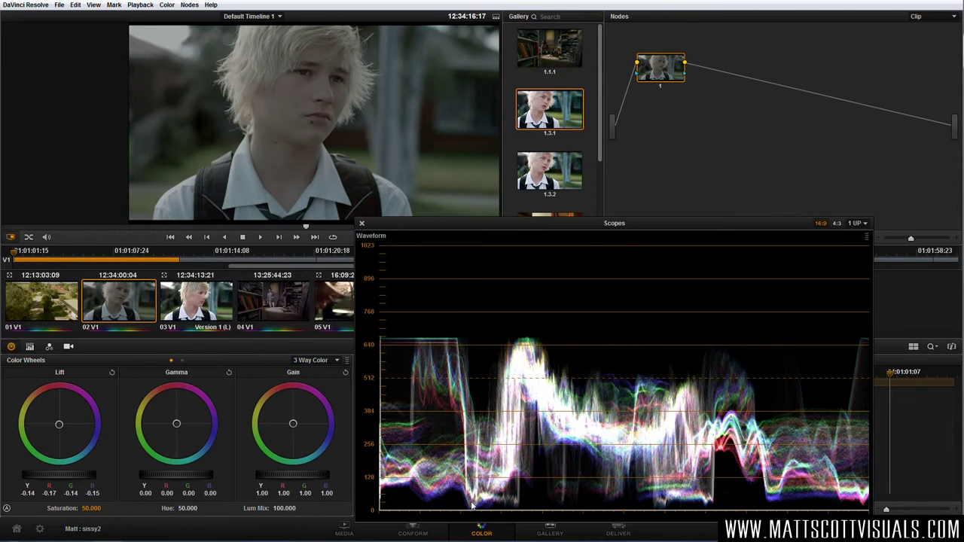
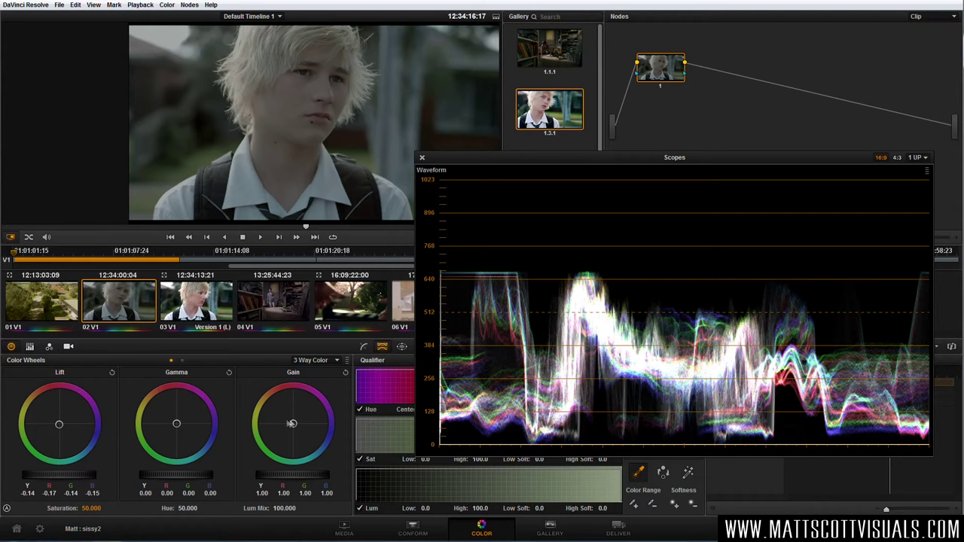
- Raise the gain to 1.37 and balance the highlights to red 1.38, green 1.37 and blue 1.37 against the waveform
mouse_move(292, 424)
left_mouse_down()
mouse_move(293, 435)
mouse_move(294, 424)
left_mouse_up()
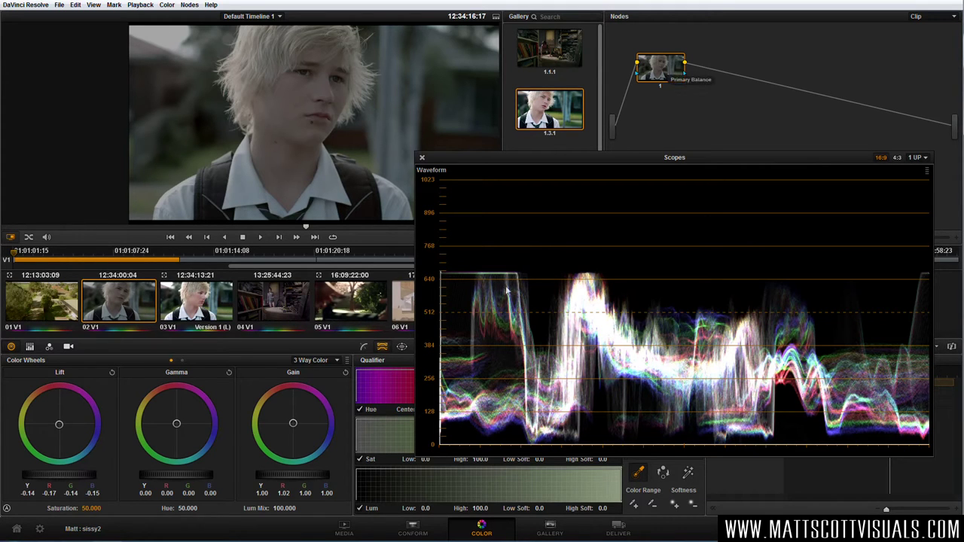
left_click_drag(332, 472, 438, 482)
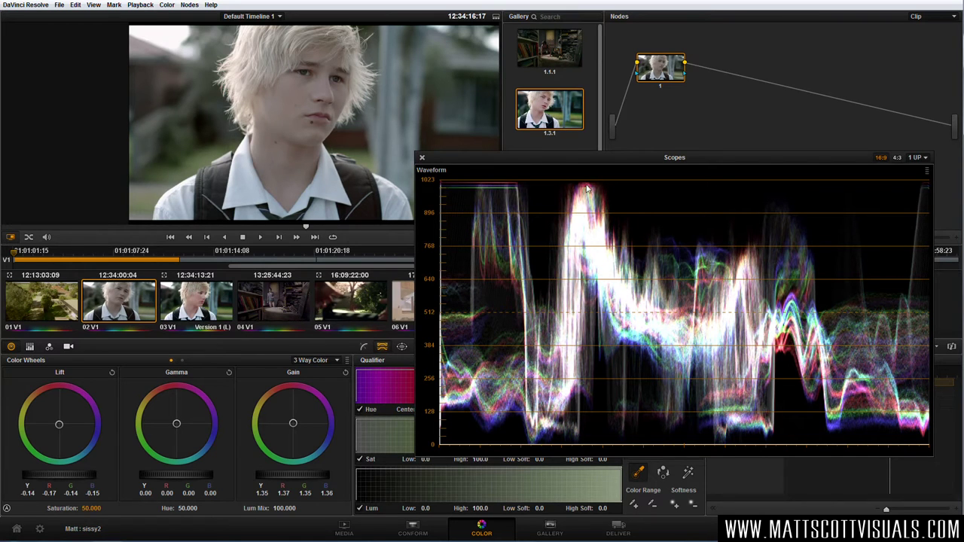
left_click_drag(293, 424, 294, 427)
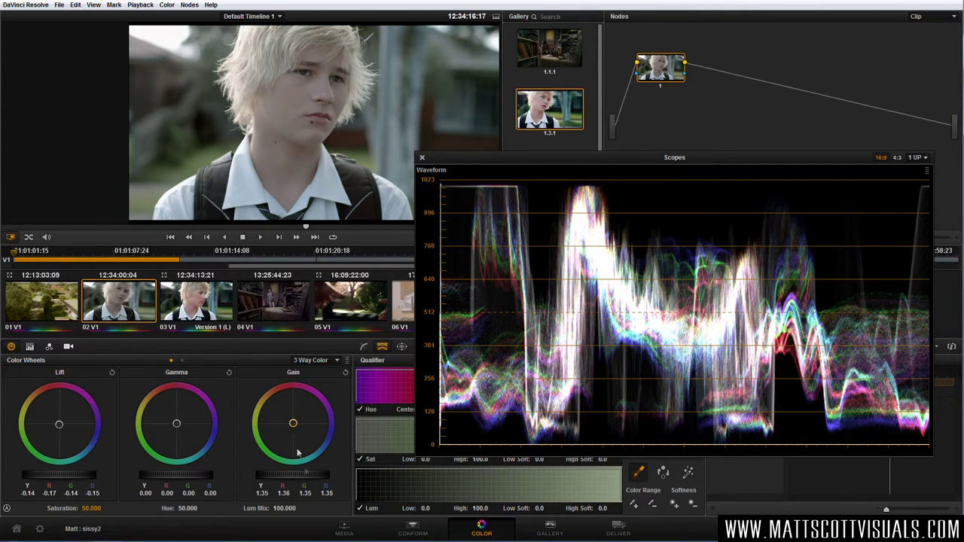
left_click_drag(299, 478, 314, 477)
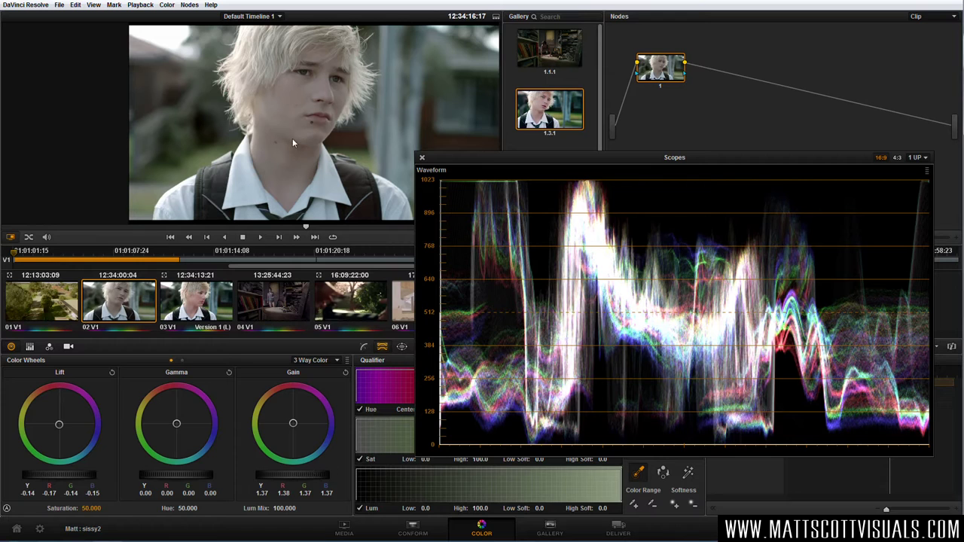
left_click_drag(515, 158, 504, 170)
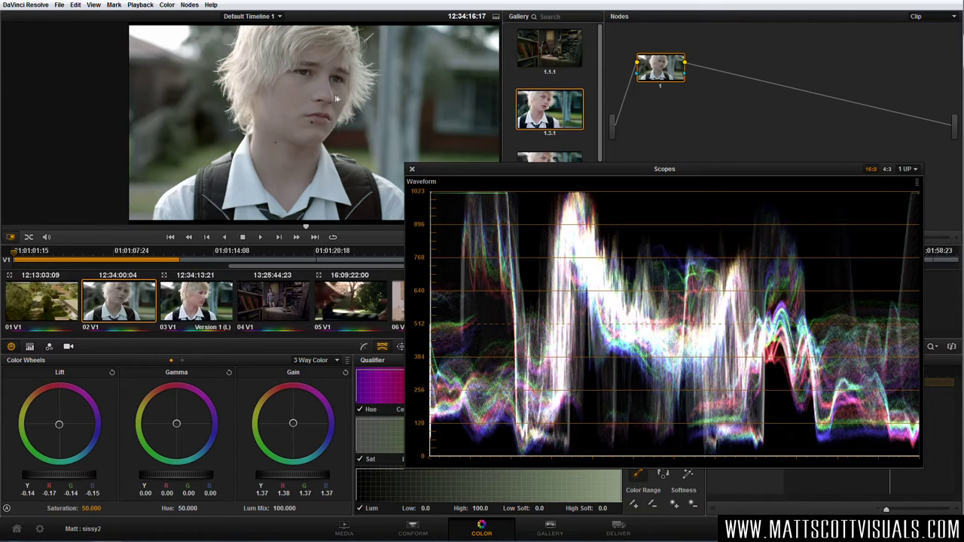
left_click_drag(435, 168, 471, 187)
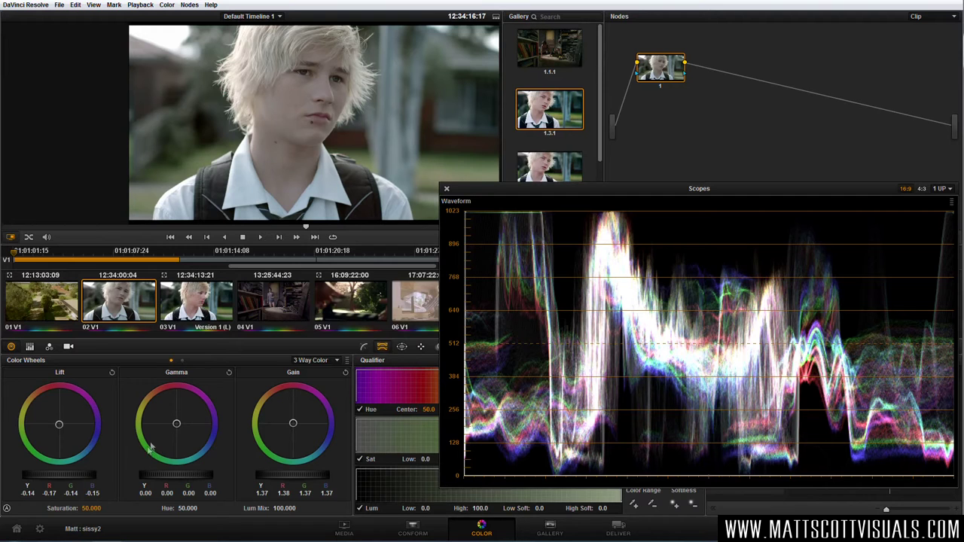
- Balance the gamma to red 0.01 and blue 0.01, close the scopes, and compare the result with graded gallery still 1.3.1
left_click_drag(177, 425, 192, 417)
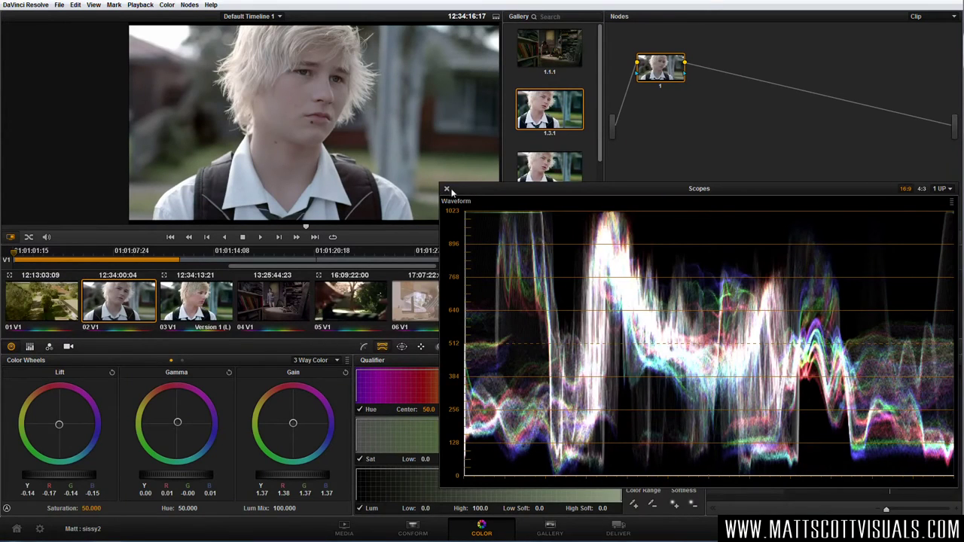
left_click(446, 189)
double_click(547, 112)
left_click_drag(454, 127, 366, 137)
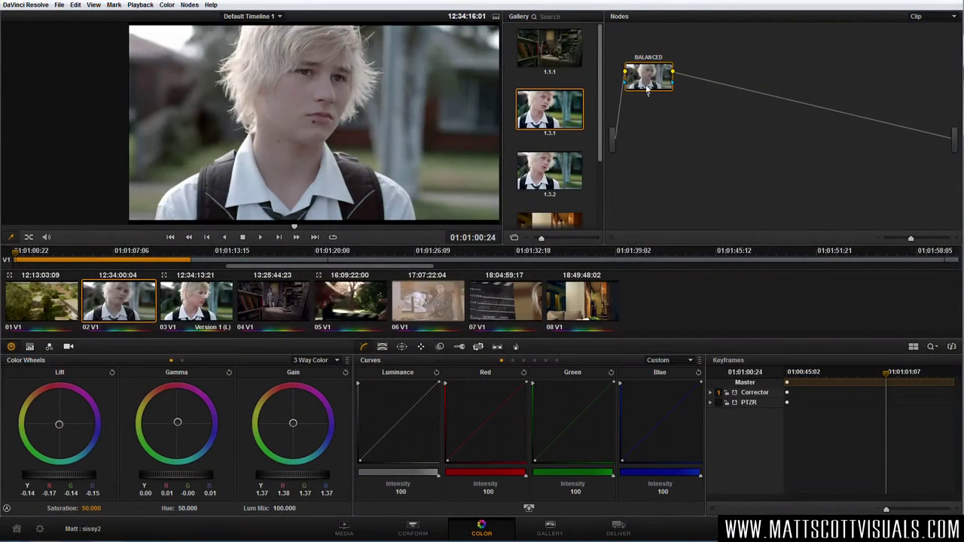
- Add a serial node after the BALANCED node and arrange the two, with the new one above and beyond BALANCED
left_click_drag(646, 84, 652, 103)
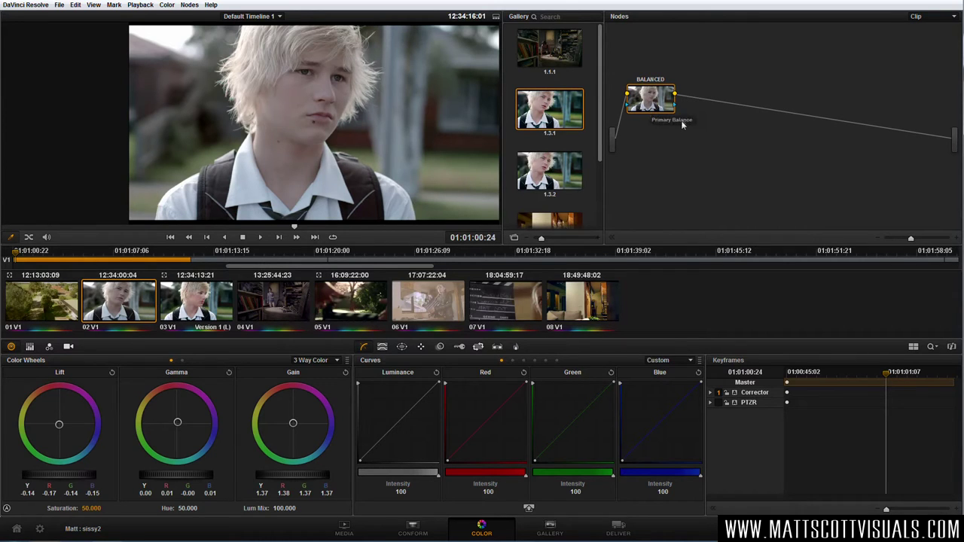
key("alt+s")
left_click_drag(650, 101, 646, 140)
left_click_drag(720, 95, 741, 99)
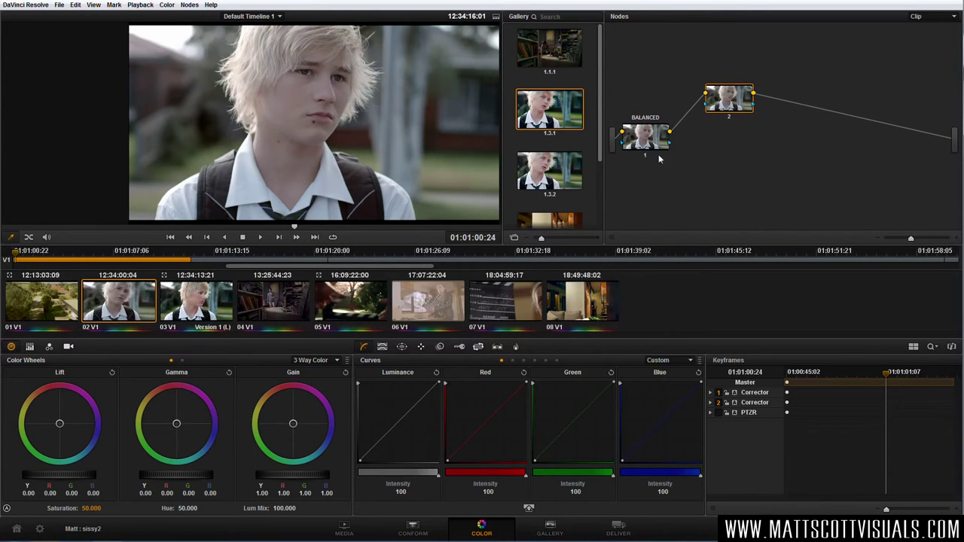
left_click_drag(653, 139, 652, 144)
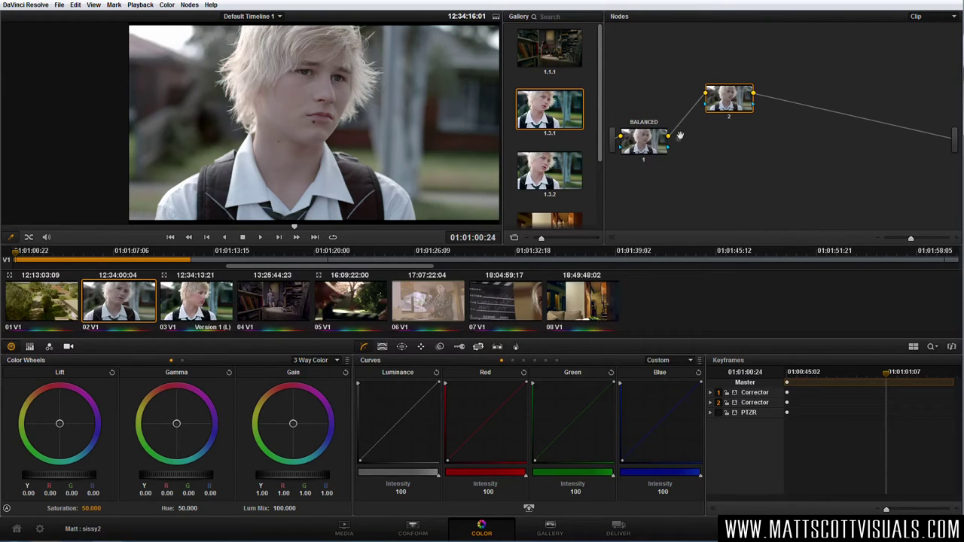
left_click_drag(747, 109, 748, 100)
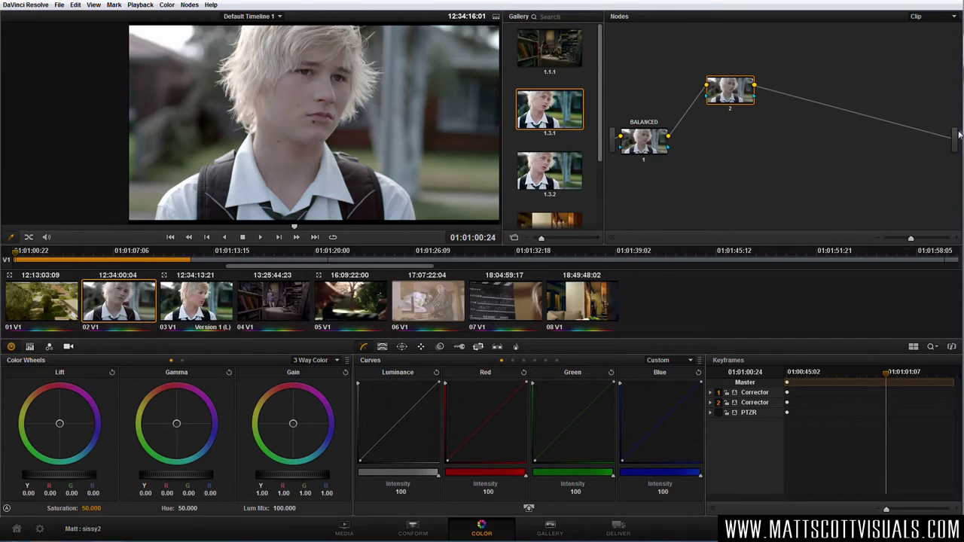
left_click_drag(735, 95, 711, 85)
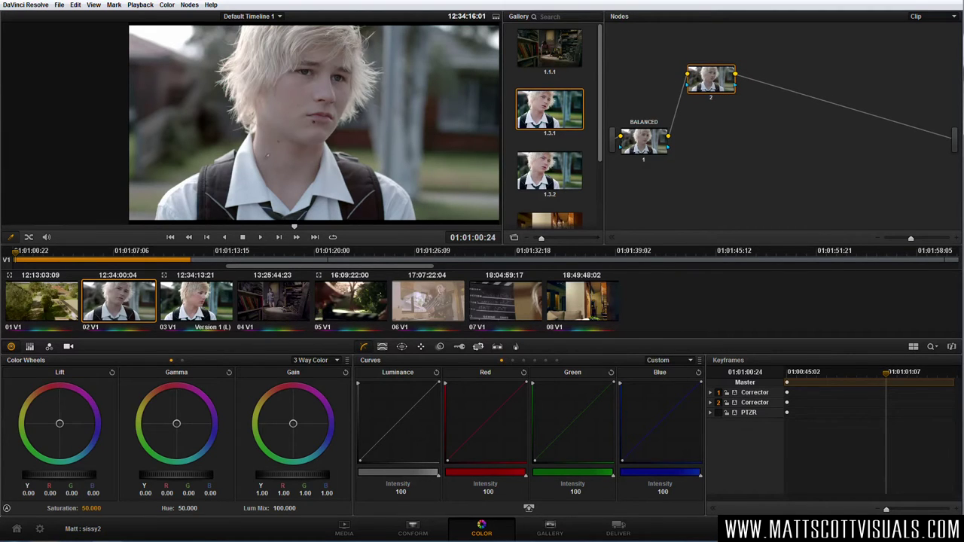
- Use the HSL qualifier on node 2 to limit the hue range to center 36.3 and width 26.7
left_click(640, 143)
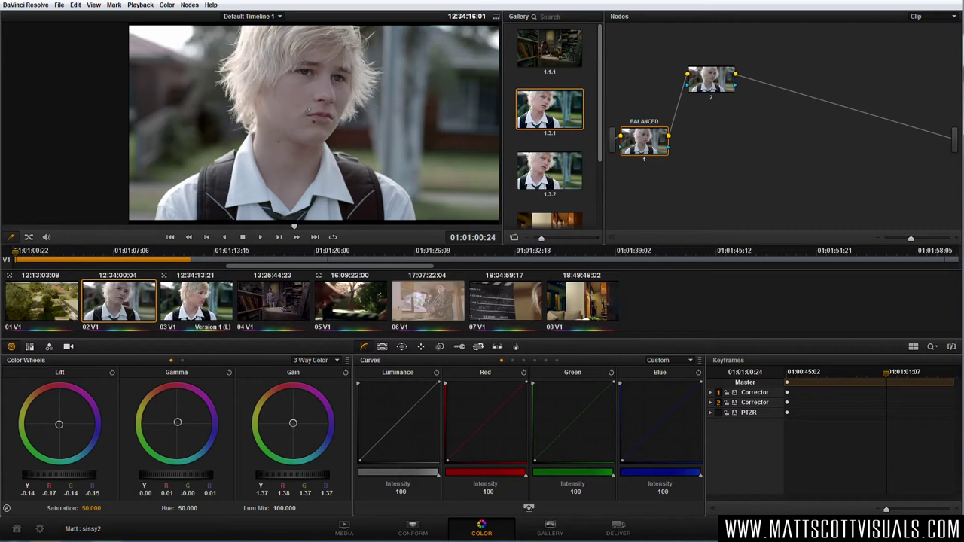
left_click(382, 347)
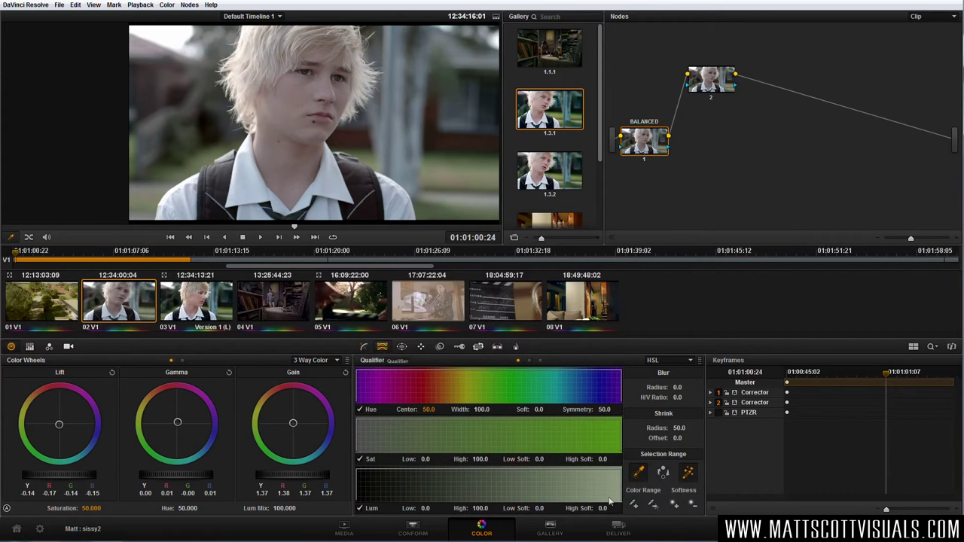
left_click(687, 473)
left_click(304, 89)
left_click(707, 86)
left_click_drag(481, 410, 541, 410)
left_click_drag(482, 409, 439, 408)
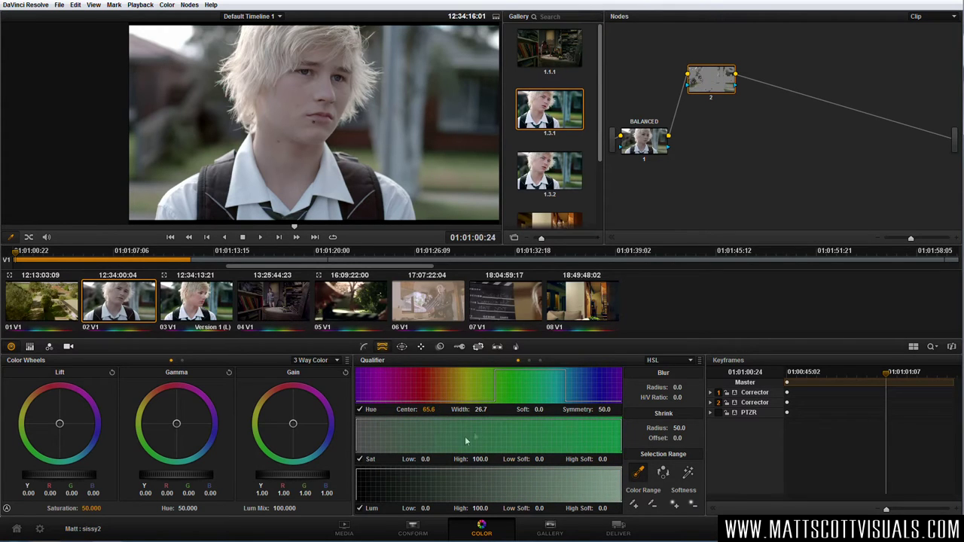
left_click_drag(415, 408, 416, 407)
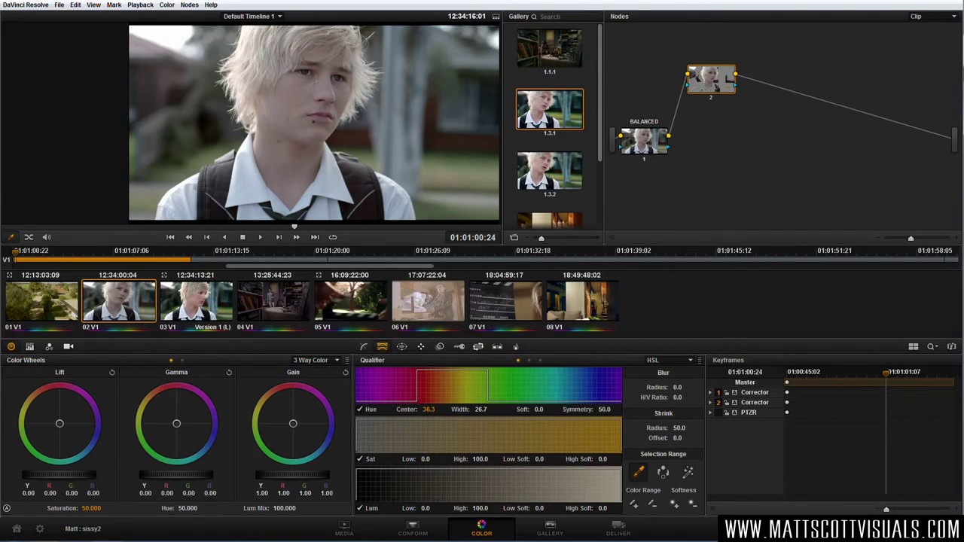
- Limit node 2's key to saturation high 26.8 and luminance 52.3 to 64.0, and highlight the selected area in the viewer
left_click_drag(480, 458, 446, 459)
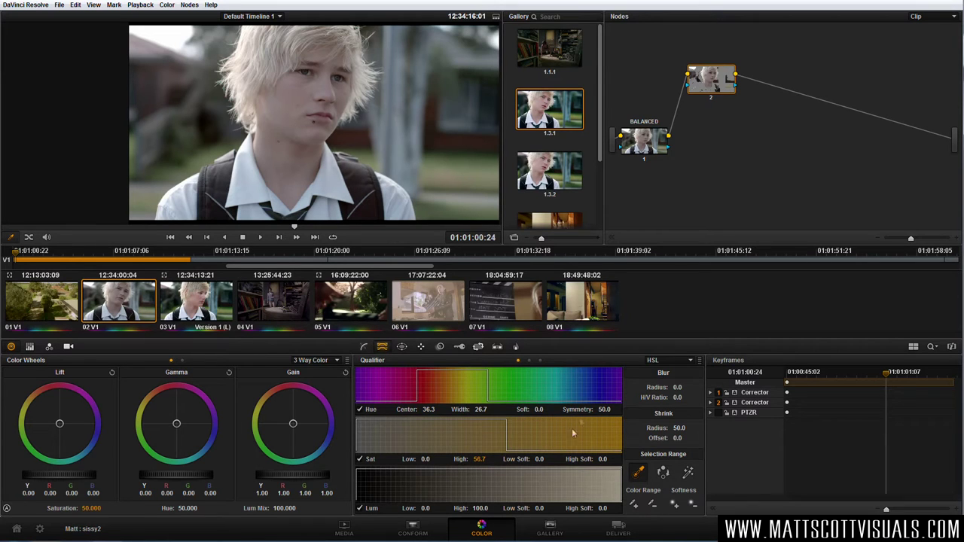
mouse_move(482, 459)
left_mouse_down()
mouse_move(456, 458)
mouse_move(479, 458)
left_mouse_up()
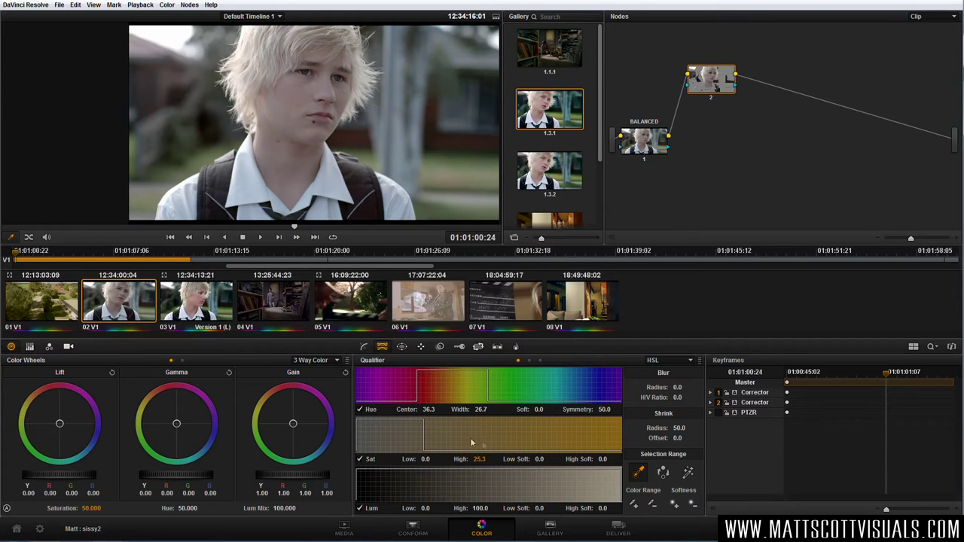
left_click(425, 459)
left_click_drag(479, 458, 484, 459)
left_click_drag(357, 486, 458, 509)
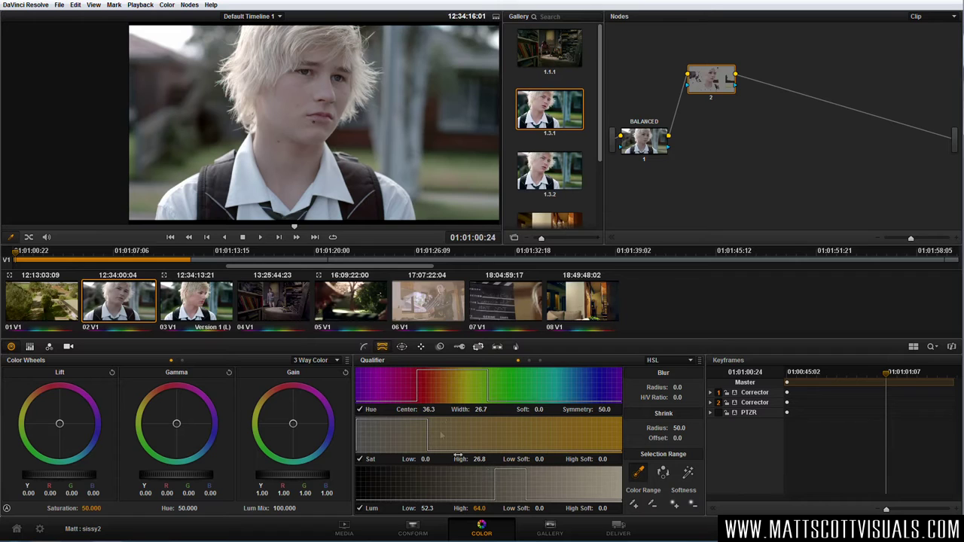
left_click(688, 475)
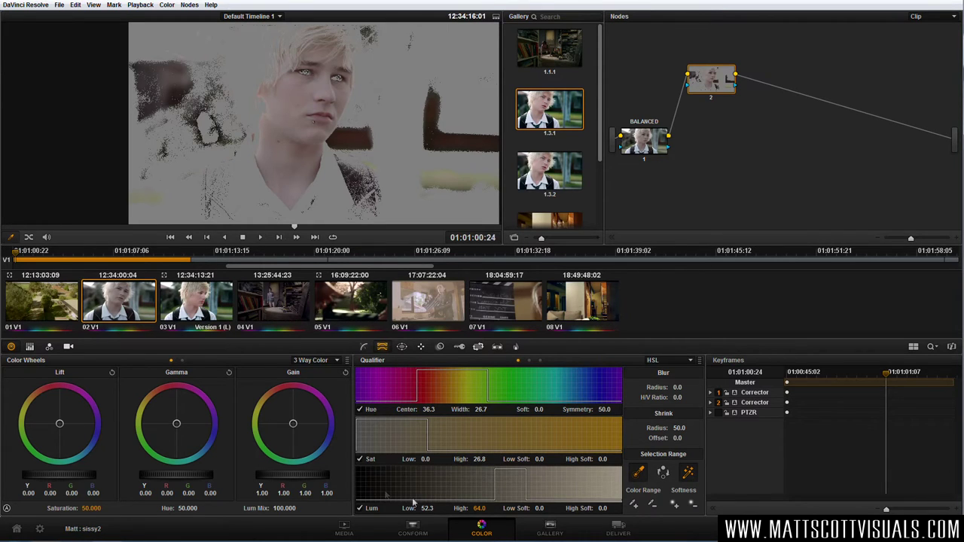
- Tighten node 2's key with luminance low 58.1, hue width 22.3 and hue center 30.3, checking the selection at full-screen size
mouse_move(427, 507)
left_mouse_down()
mouse_move(450, 508)
mouse_move(438, 508)
left_mouse_up()
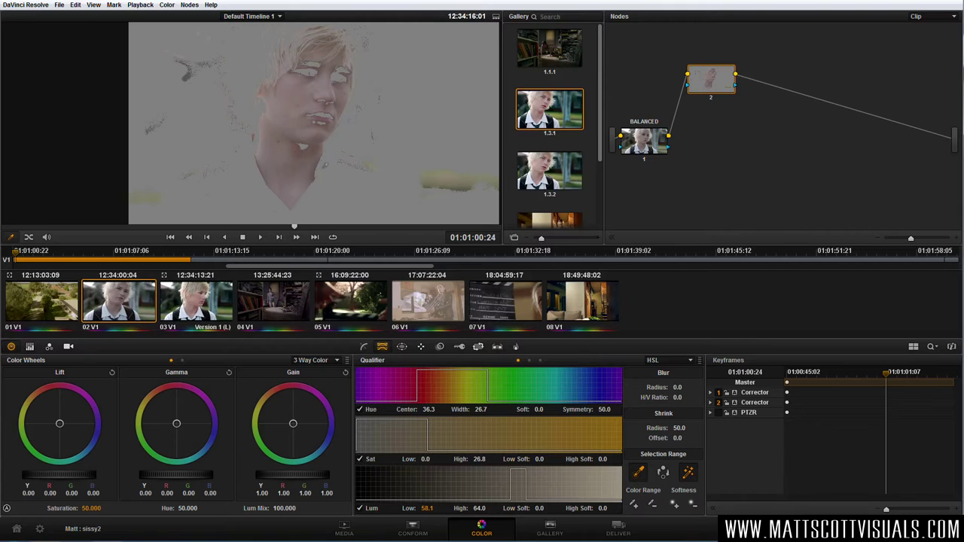
key("ctrl+f")
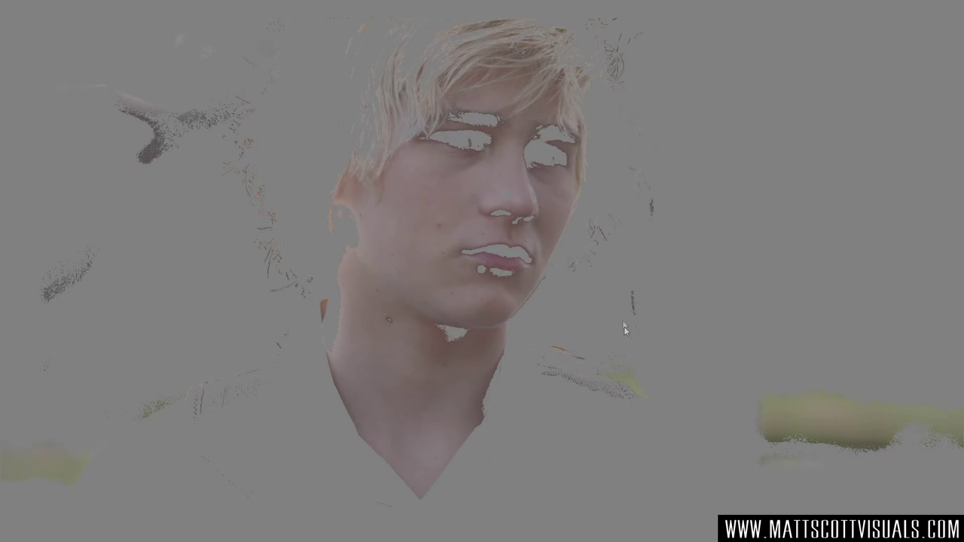
key("ctrl+f")
left_click_drag(480, 414, 464, 409)
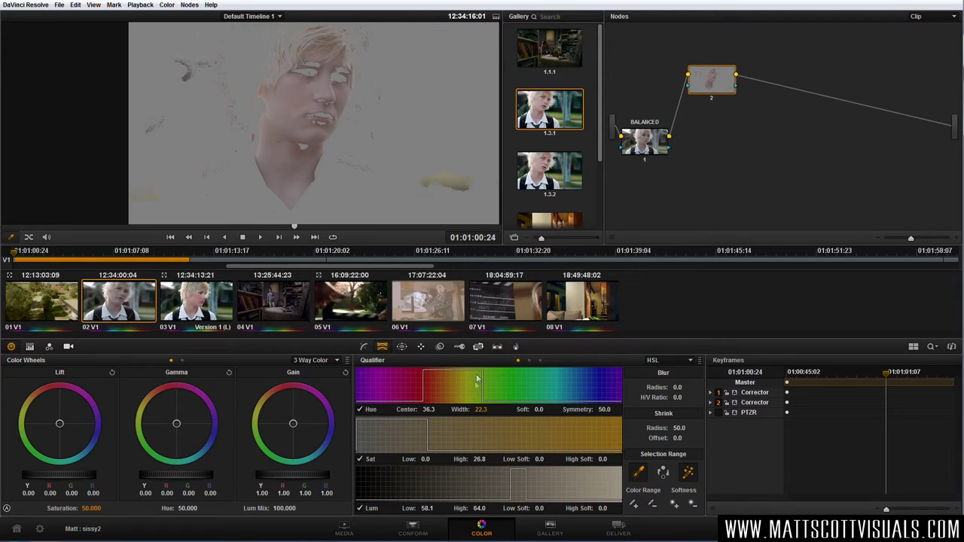
mouse_move(427, 409)
left_mouse_down()
mouse_move(409, 409)
mouse_move(440, 410)
left_mouse_up()
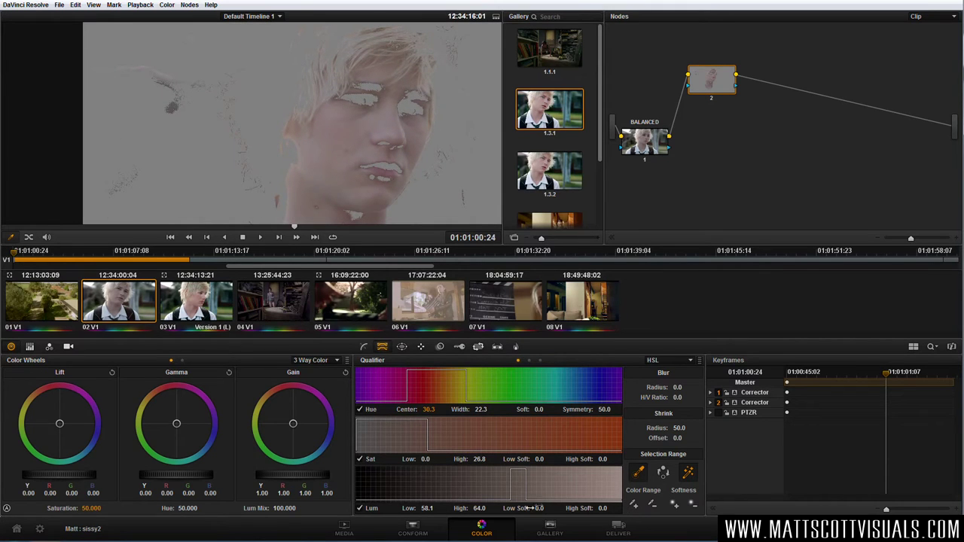
- Set the key's luminance high to 62.6 with a high softness of 4.2
left_click_drag(479, 508, 491, 508)
left_click_drag(481, 508, 486, 508)
scroll(316, 128, "down", 2)
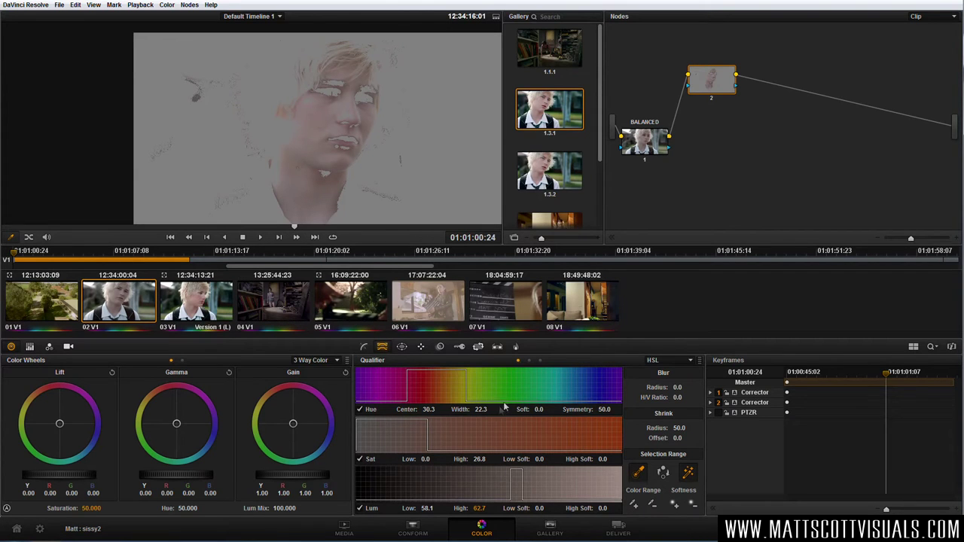
left_click_drag(602, 509, 610, 508)
left_click_drag(480, 508, 491, 509)
left_click_drag(482, 508, 480, 508)
- Blur the key with a radius of 55.8, check it full screen, and set the luminance low to 54.3
left_click_drag(658, 387, 667, 387)
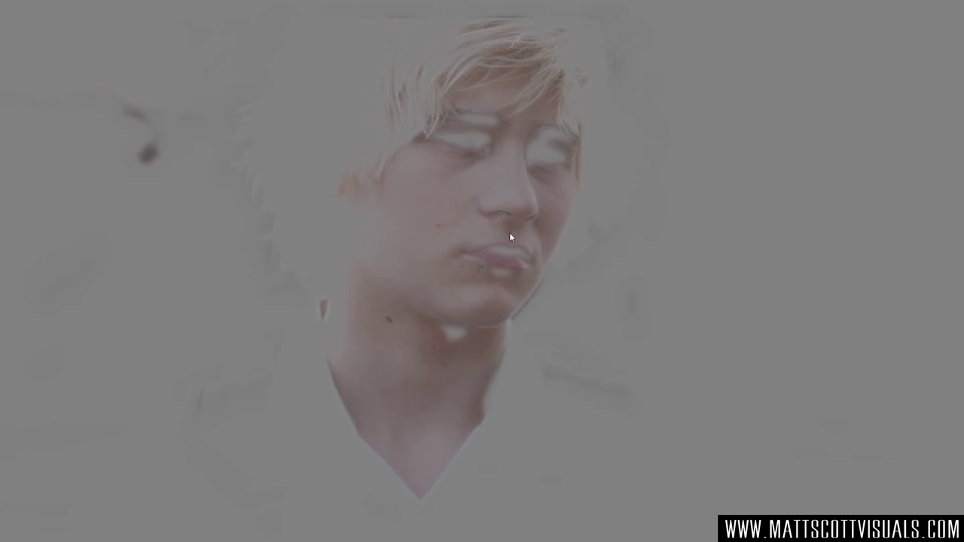
key("Escape")
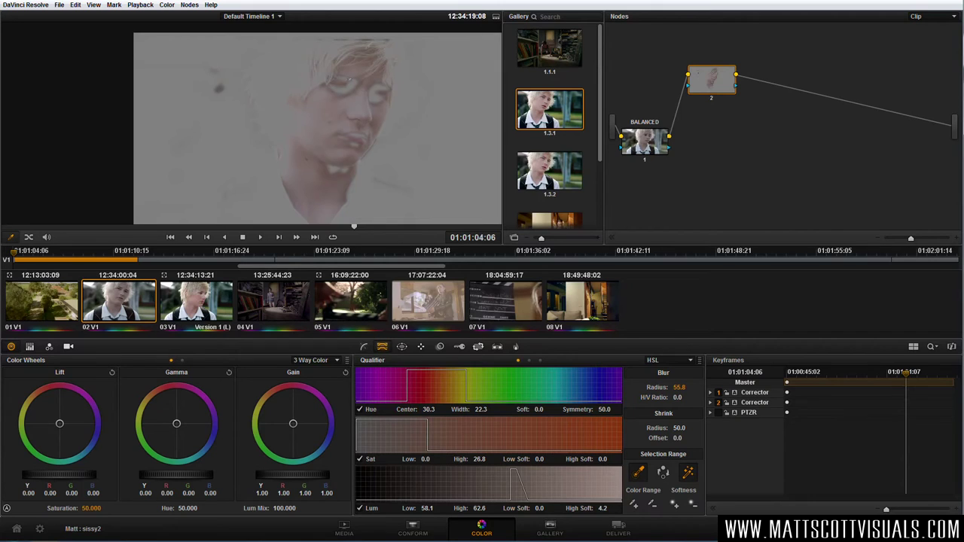
scroll(352, 97, "up", 3)
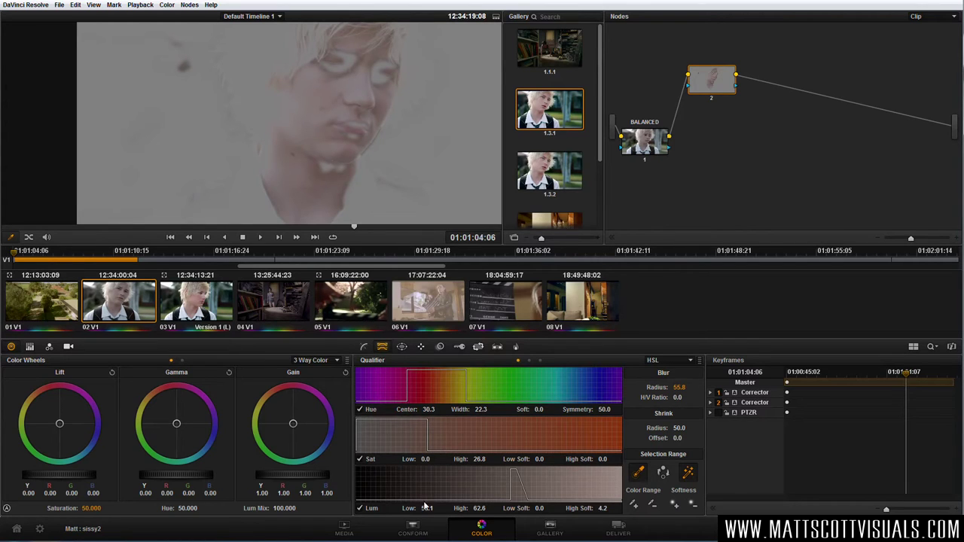
left_click_drag(426, 508, 438, 508)
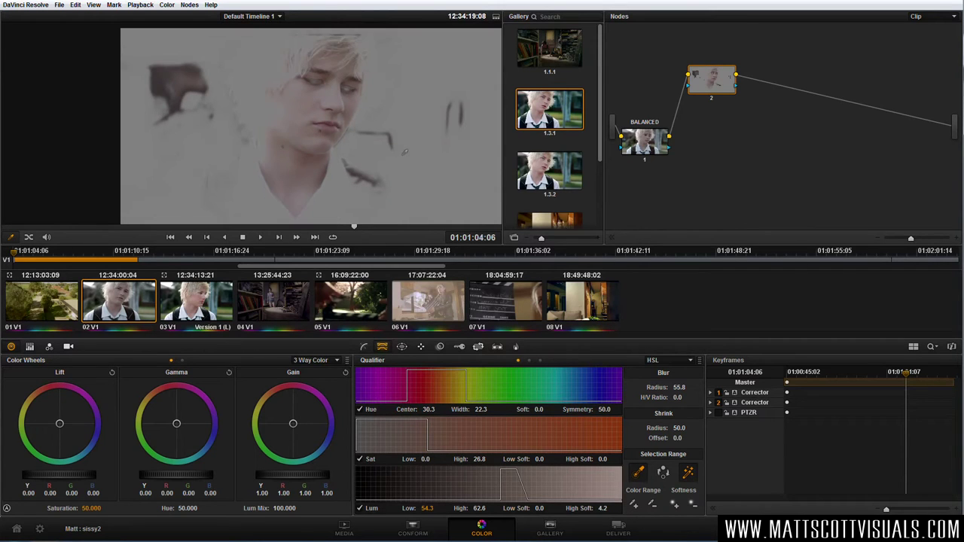
- Try fitting a tilted circular window around the boy's face and neck, and switch that window off again
left_click(402, 347)
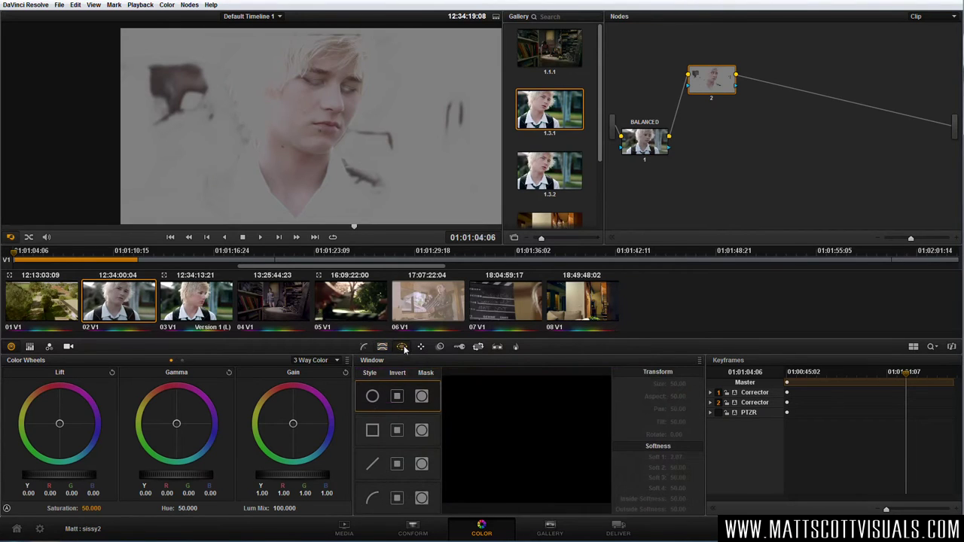
left_click(372, 399)
mouse_move(333, 164)
left_mouse_down()
mouse_move(343, 184)
mouse_move(356, 143)
mouse_move(340, 95)
mouse_move(338, 144)
mouse_move(315, 164)
left_mouse_up()
left_click_drag(313, 46, 314, 30)
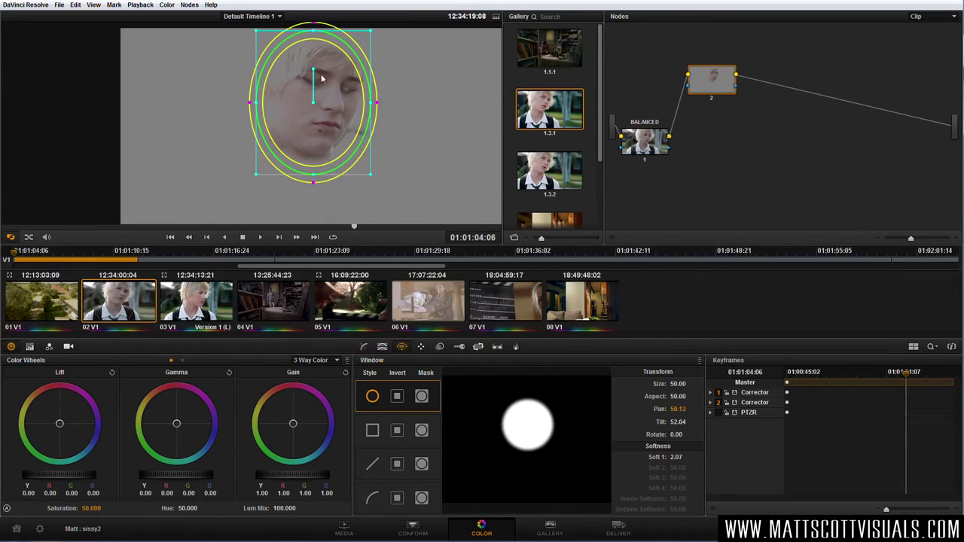
left_click_drag(315, 66, 331, 71)
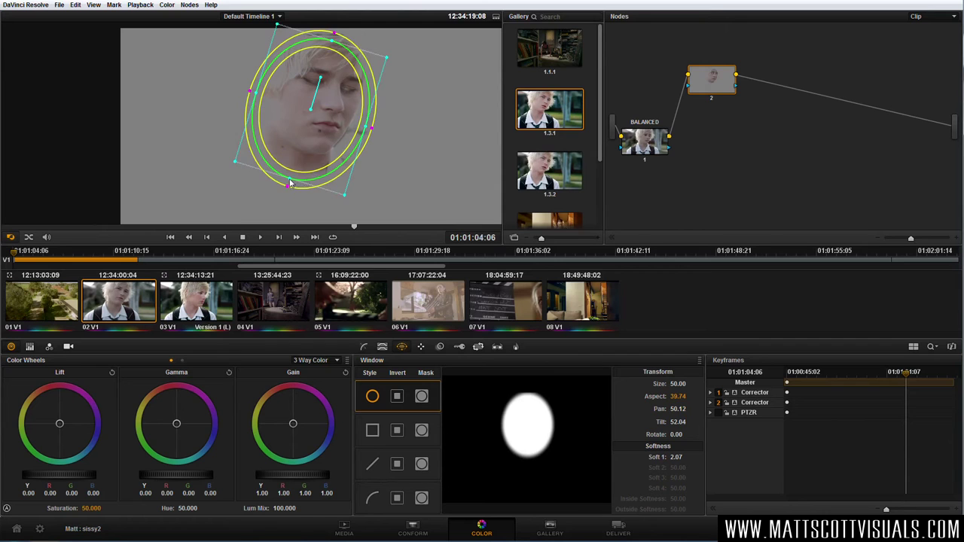
left_click_drag(295, 183, 284, 202)
left_click_drag(370, 130, 370, 132)
mouse_move(284, 210)
left_mouse_down()
mouse_move(259, 217)
mouse_move(280, 222)
left_mouse_up()
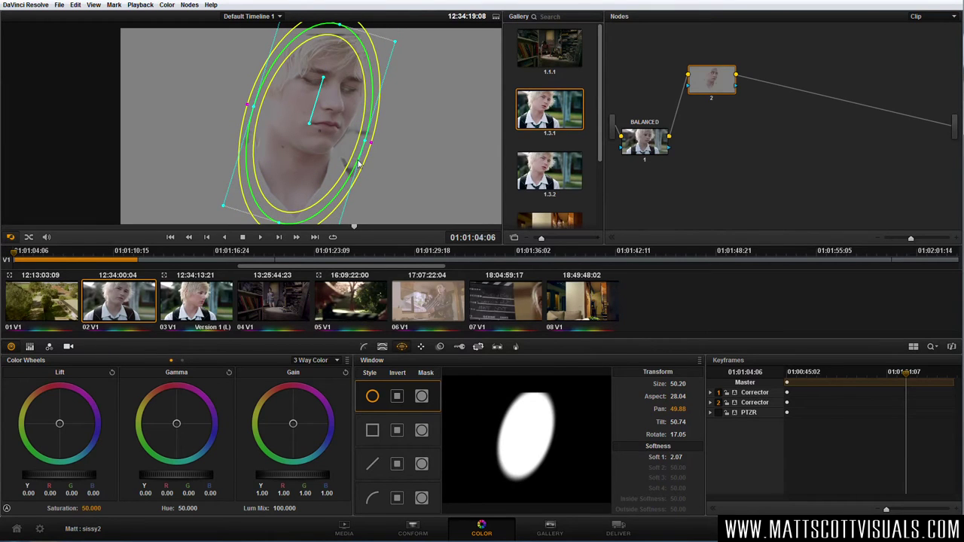
left_click_drag(369, 145, 339, 164)
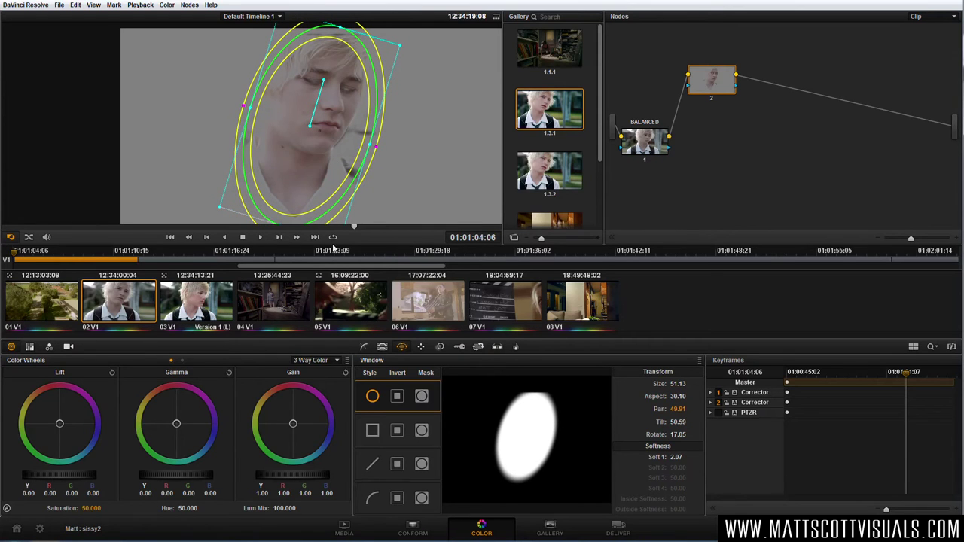
left_click(371, 398)
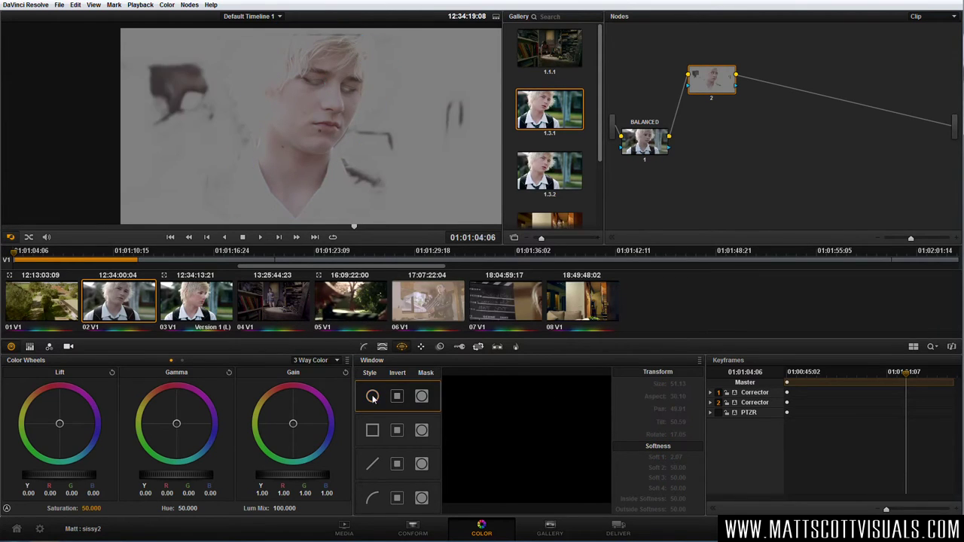
- Draw a closed custom curve window around the boy's hair, face and neck on node 2
left_click(374, 500)
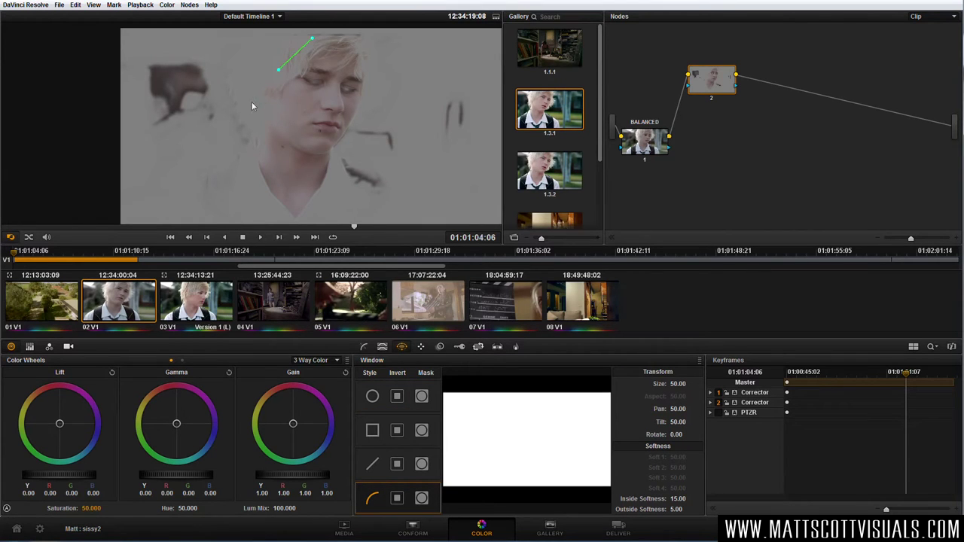
left_click(251, 162)
left_click(294, 220)
left_click(331, 177)
left_click(343, 141)
left_click(366, 95)
left_click(311, 40)
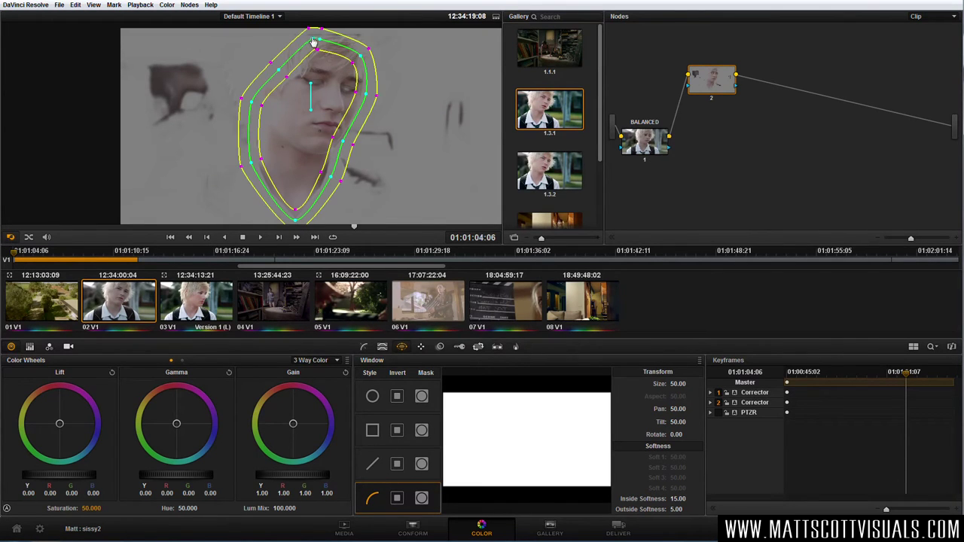
- Adjust the curve window's softness points along the top of the head and the cheek and neck side facing the background
left_click_drag(356, 93, 362, 96)
left_click_drag(336, 149, 342, 182)
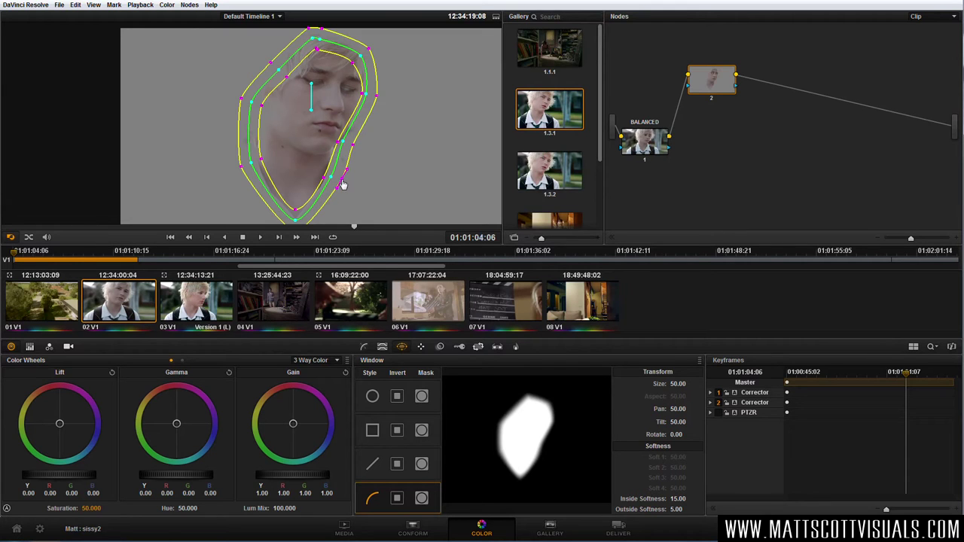
left_click_drag(343, 183, 371, 199)
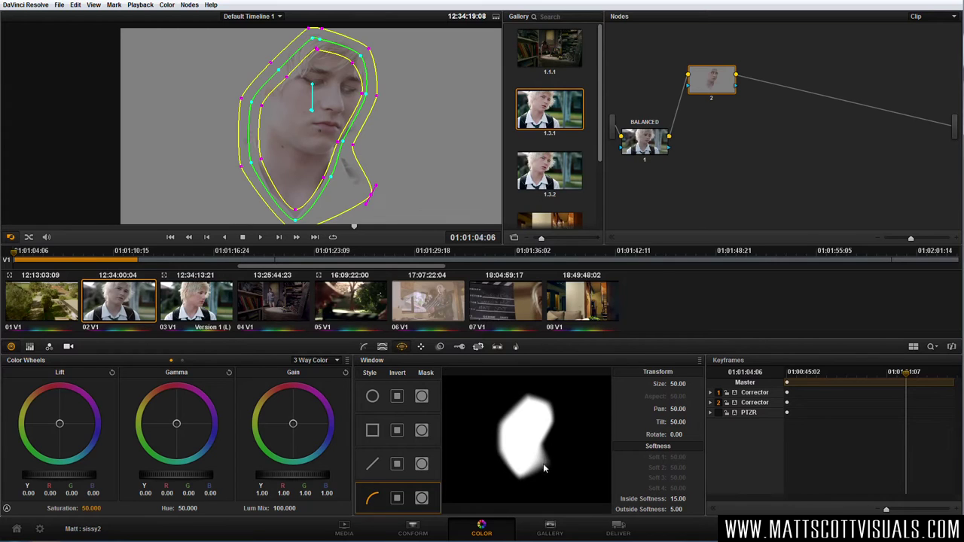
left_click_drag(371, 200, 376, 99)
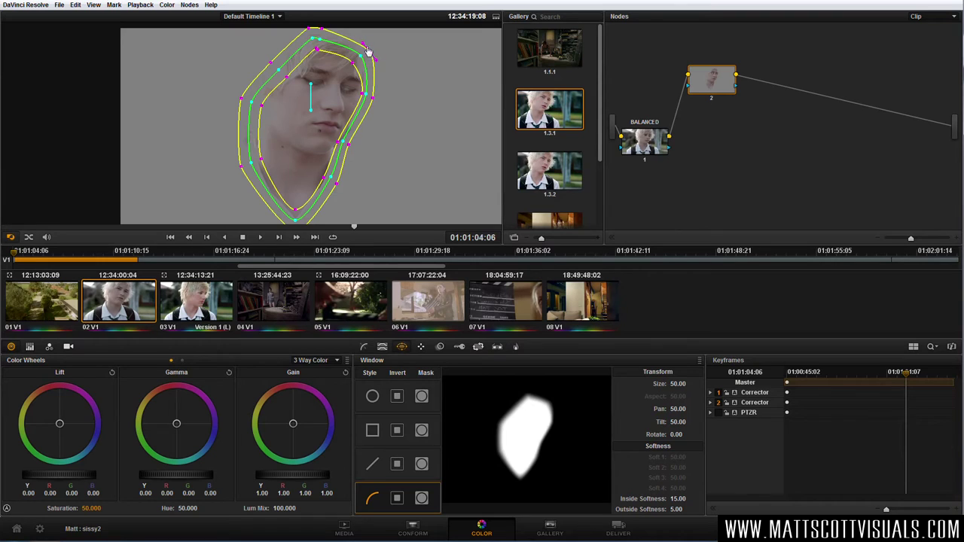
mouse_move(323, 53)
left_mouse_down()
mouse_move(295, 66)
mouse_move(331, 52)
mouse_move(321, 51)
left_mouse_up()
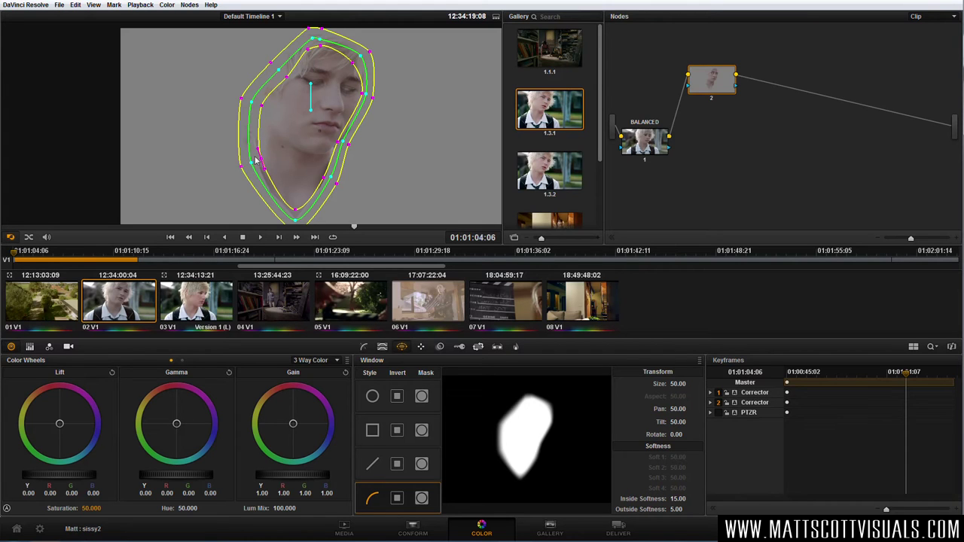
- Move the curve window's outline points outward at the back of the head and beside the neck
mouse_move(250, 163)
left_mouse_down()
mouse_move(240, 167)
mouse_move(246, 161)
left_mouse_up()
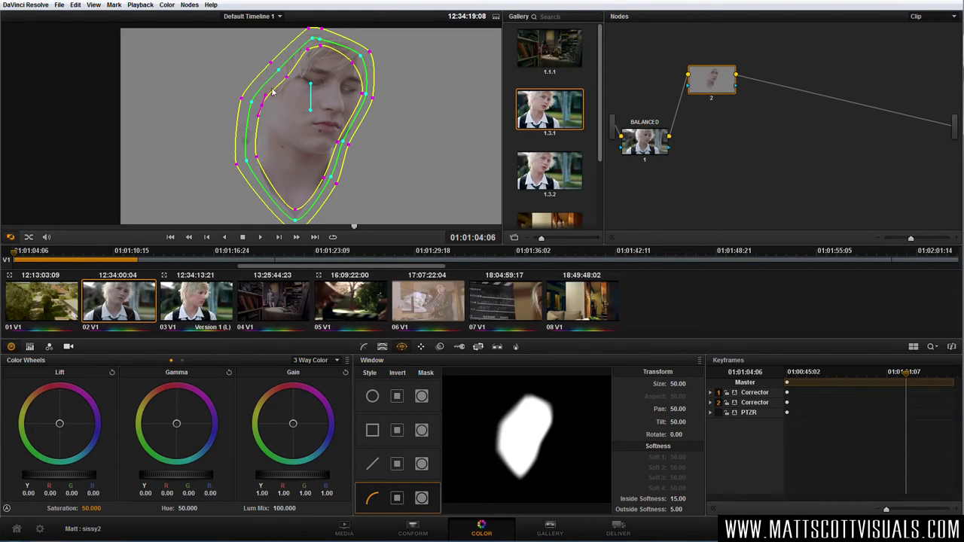
left_click_drag(284, 75, 274, 67)
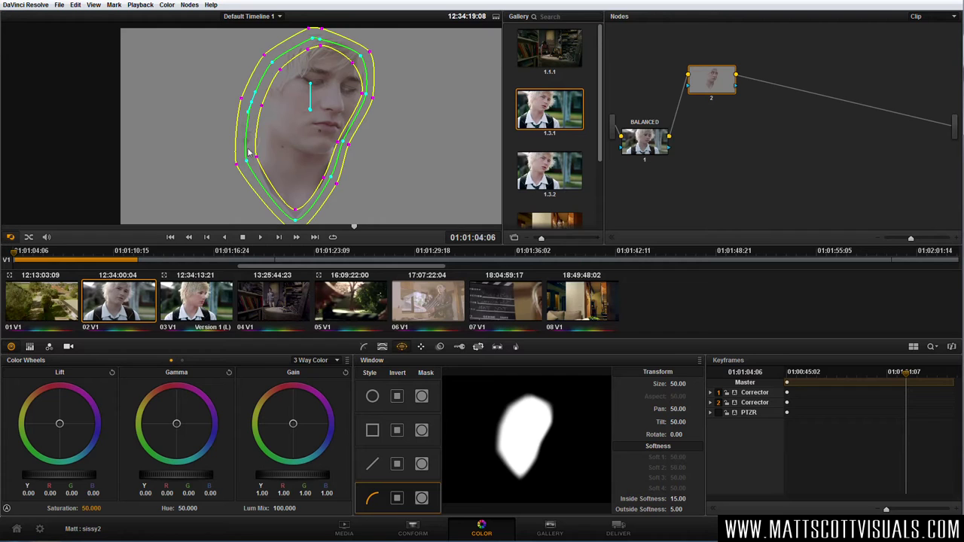
left_click_drag(247, 161, 248, 166)
scroll(344, 112, "down", 2)
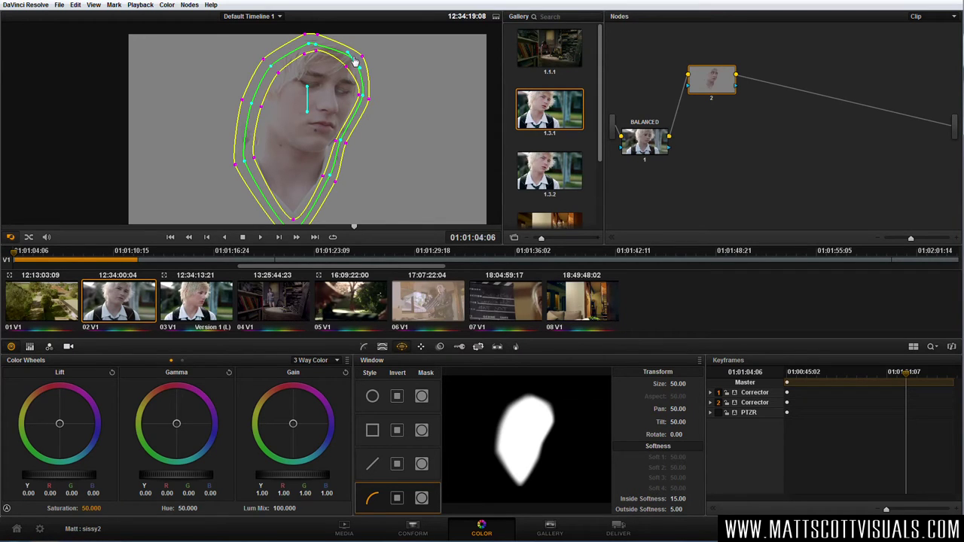
- Exclude zoom from the window tracking and track the curve window forward from 01:01:04:06
left_click(422, 347)
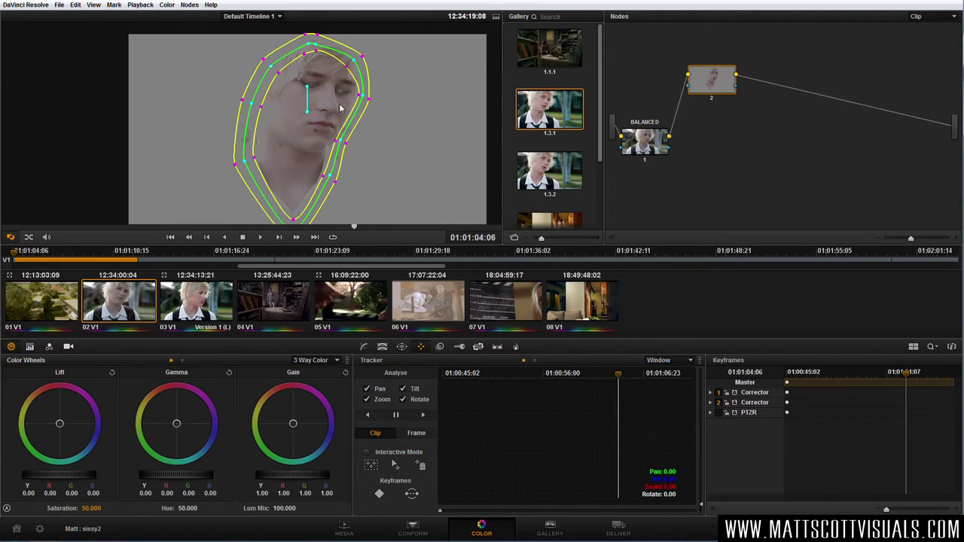
left_click(367, 400)
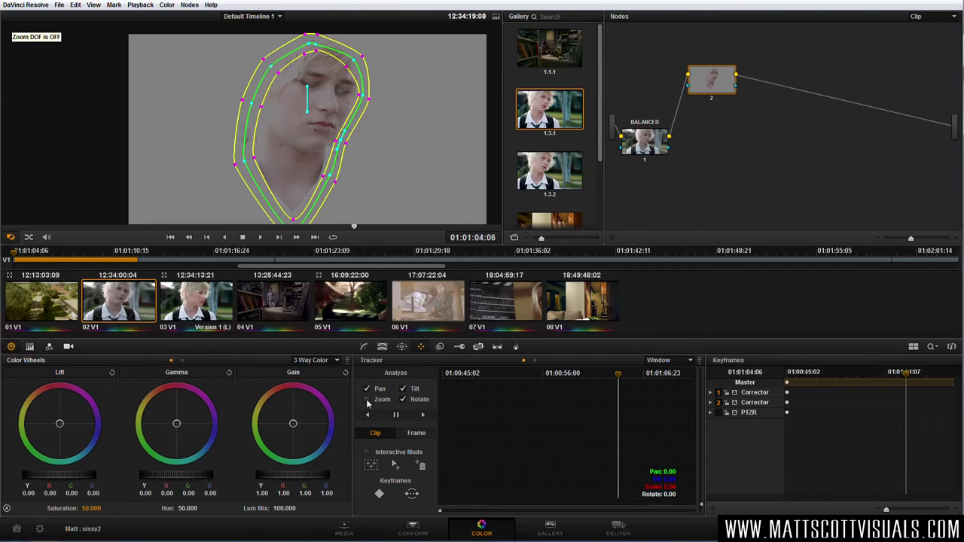
left_click(424, 414)
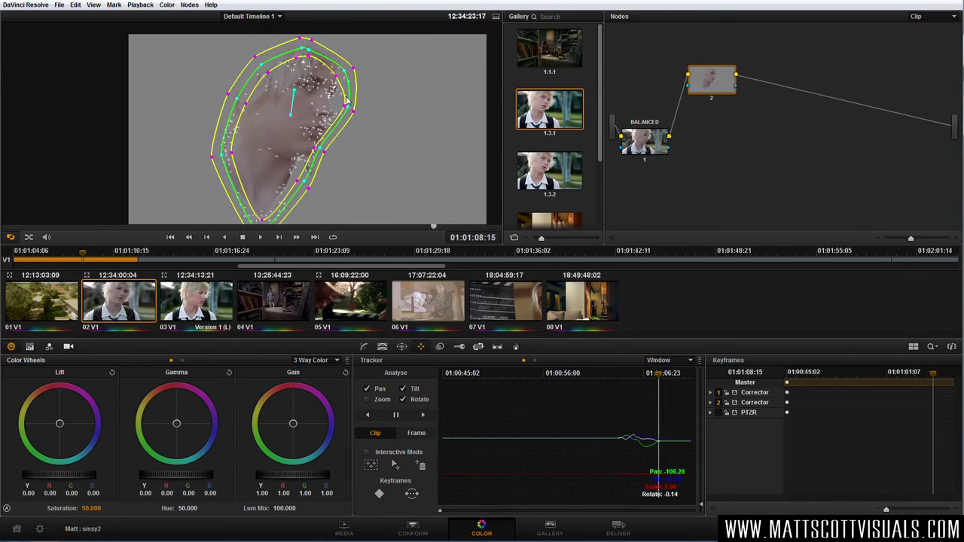
- Return to the starting frame at 01:01:04:06 and track the window backward, stopping at 01:00:57:05
left_click_drag(651, 376, 619, 380)
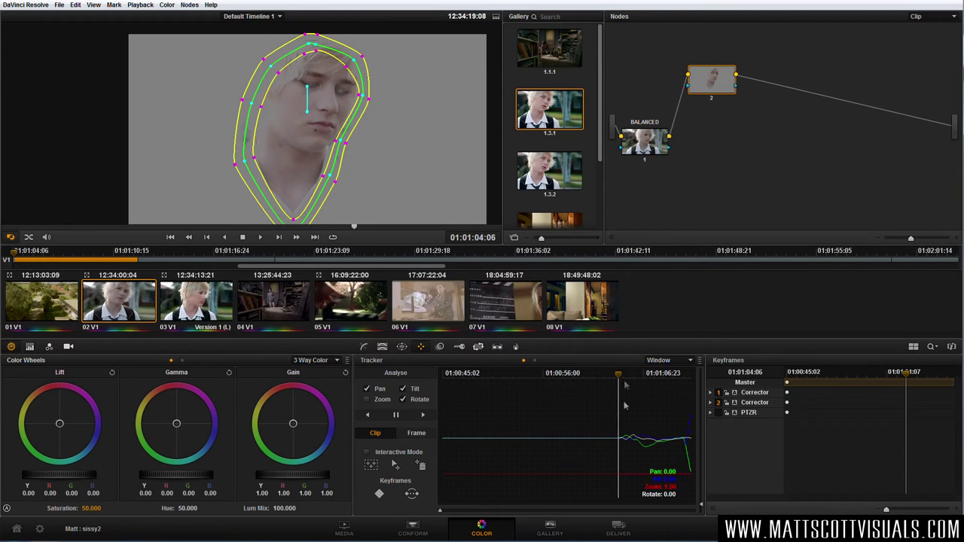
left_click(369, 415)
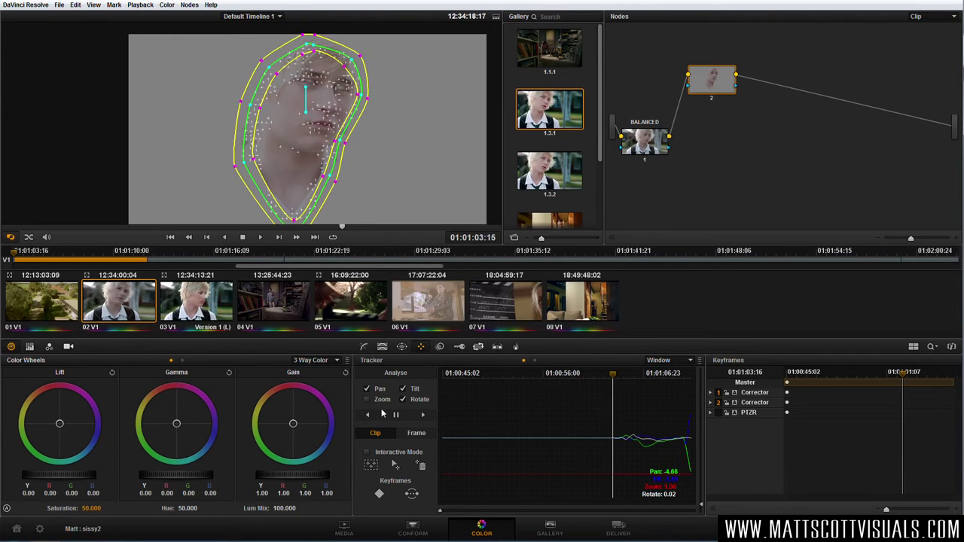
left_click(395, 414)
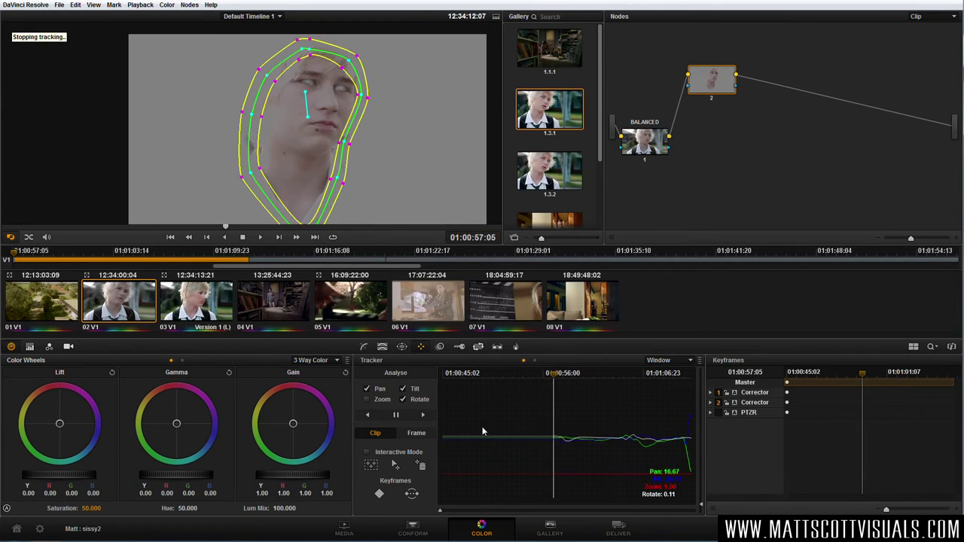
- Set a keyframe on corrector 2 at 01:01:04:11 with automatic keyframing enabled, and enlarge the keyframe editor
left_click_drag(558, 373, 628, 384)
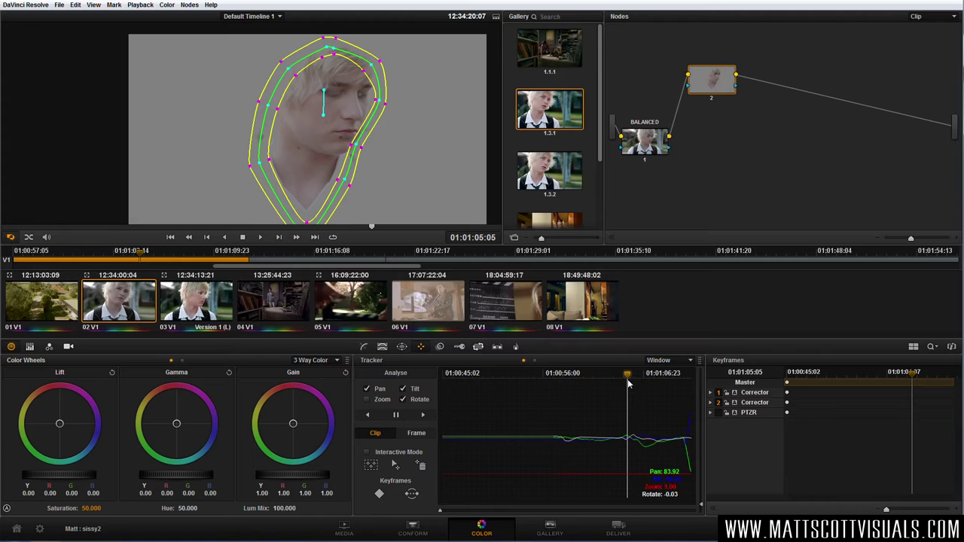
left_click_drag(628, 383, 620, 384)
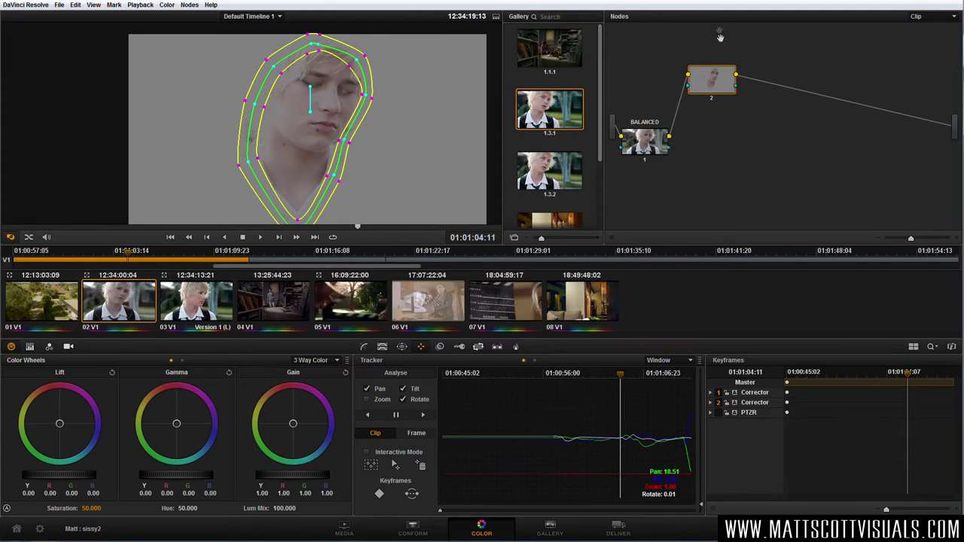
left_click_drag(714, 87, 714, 91)
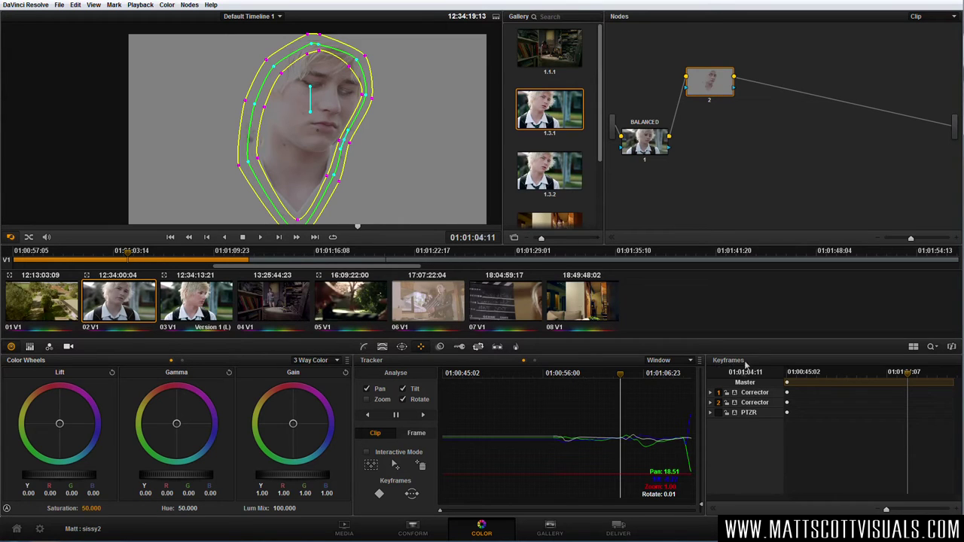
left_click(735, 403)
left_click(345, 143)
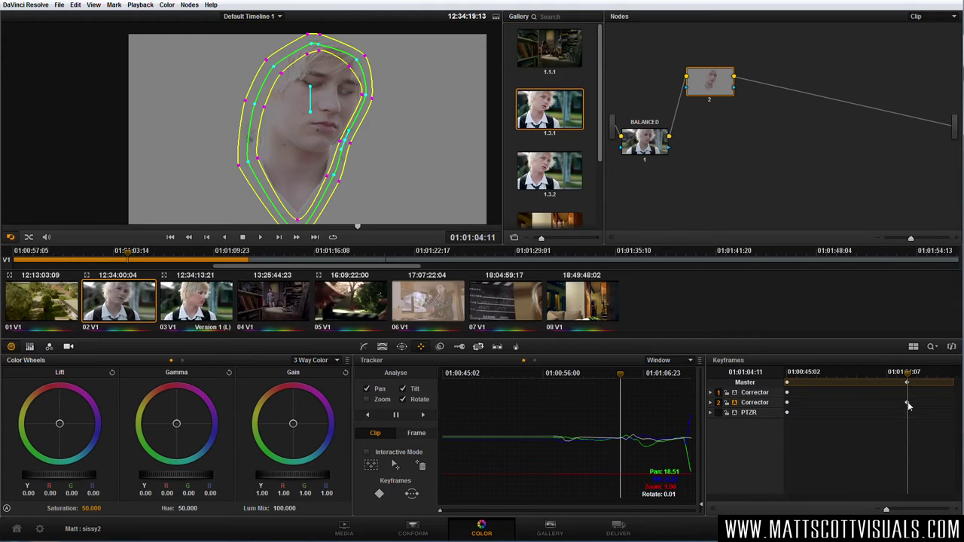
left_click(713, 511)
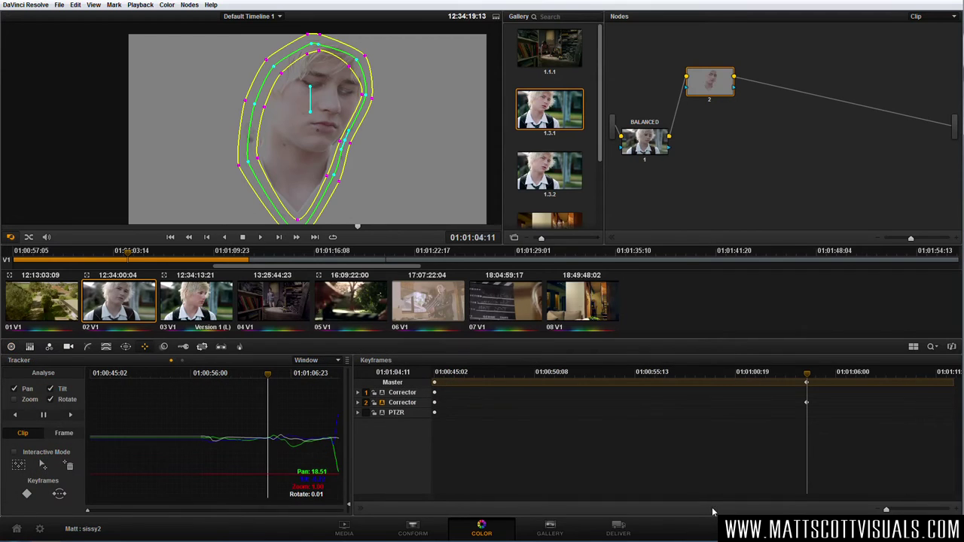
- Keyframe the curve window's outline at 01:01:05:04 and 01:01:04:21, adjusting points along the face and behind the neck
scroll(886, 511, "up", 3)
left_click_drag(831, 502, 898, 502)
mouse_move(659, 380)
left_mouse_down()
mouse_move(649, 379)
mouse_move(674, 380)
left_mouse_up()
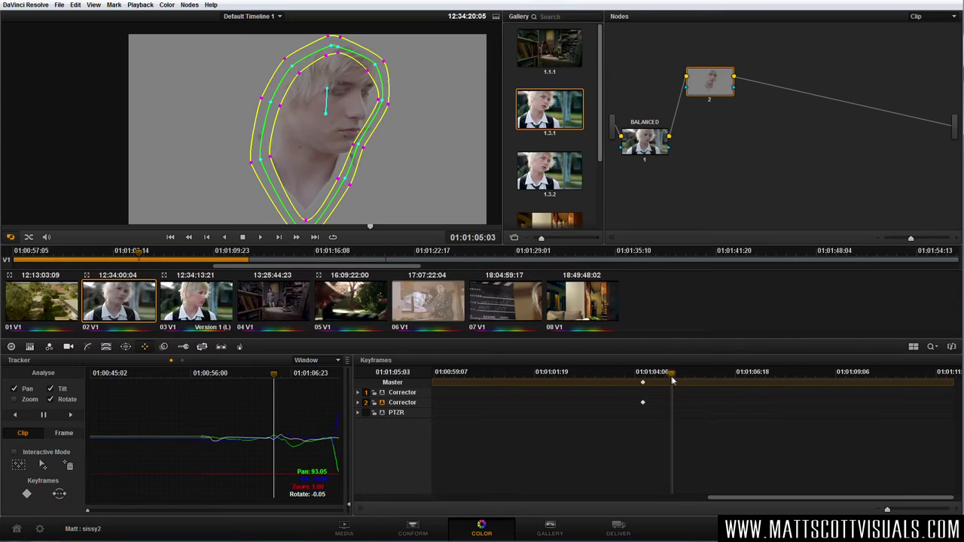
left_click_drag(360, 149, 360, 150)
left_click_drag(380, 106, 380, 66)
mouse_move(268, 156)
left_mouse_down()
mouse_move(254, 161)
mouse_move(261, 156)
left_mouse_up()
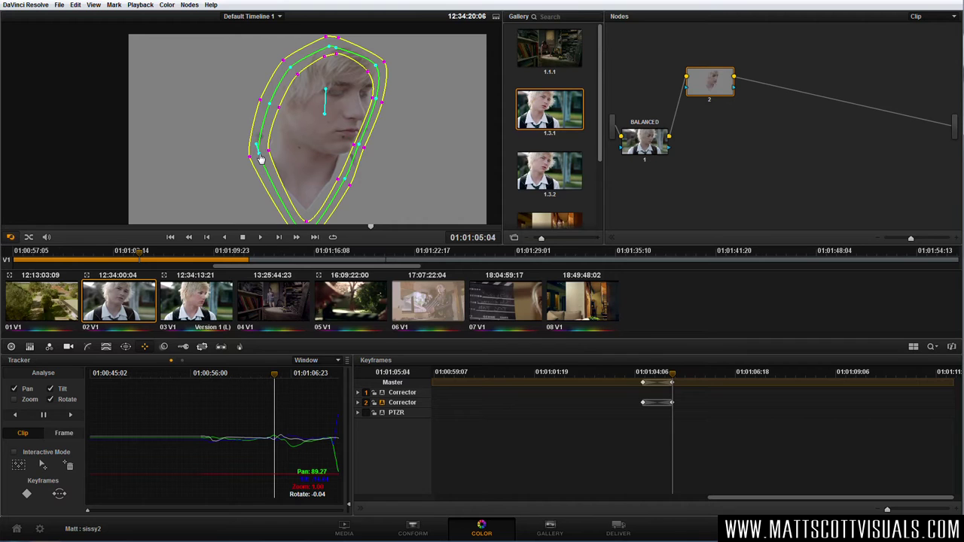
mouse_move(675, 381)
left_mouse_down()
mouse_move(649, 378)
mouse_move(660, 379)
left_mouse_up()
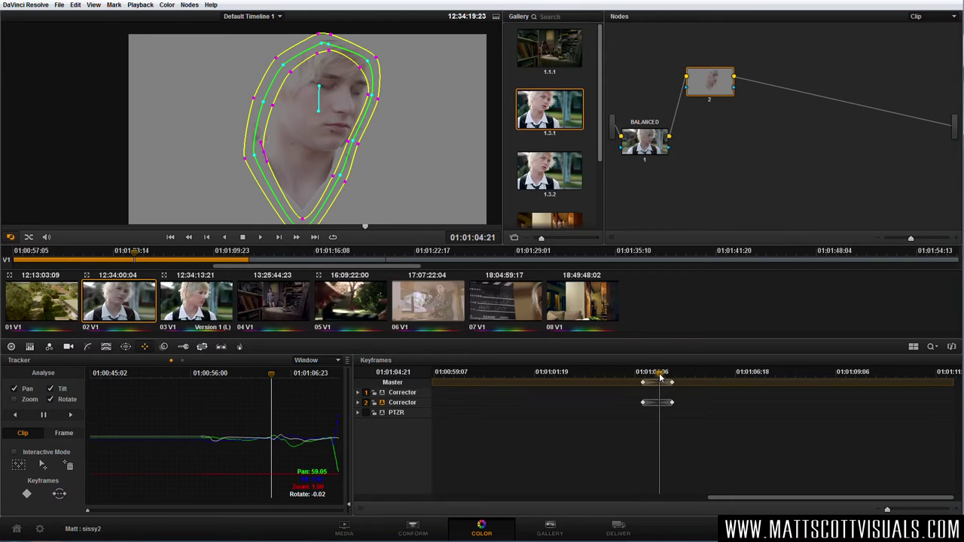
mouse_move(354, 142)
left_mouse_down()
mouse_move(360, 161)
mouse_move(353, 143)
left_mouse_up()
- Go to 01:01:05:23 and keyframe the curve window there, moving its outline points along the cheek and neck to fit the face
left_click_drag(666, 374, 702, 378)
left_click_drag(341, 89, 360, 91)
left_click_drag(336, 139, 343, 134)
left_click_drag(327, 174, 328, 171)
left_click_drag(354, 83, 362, 89)
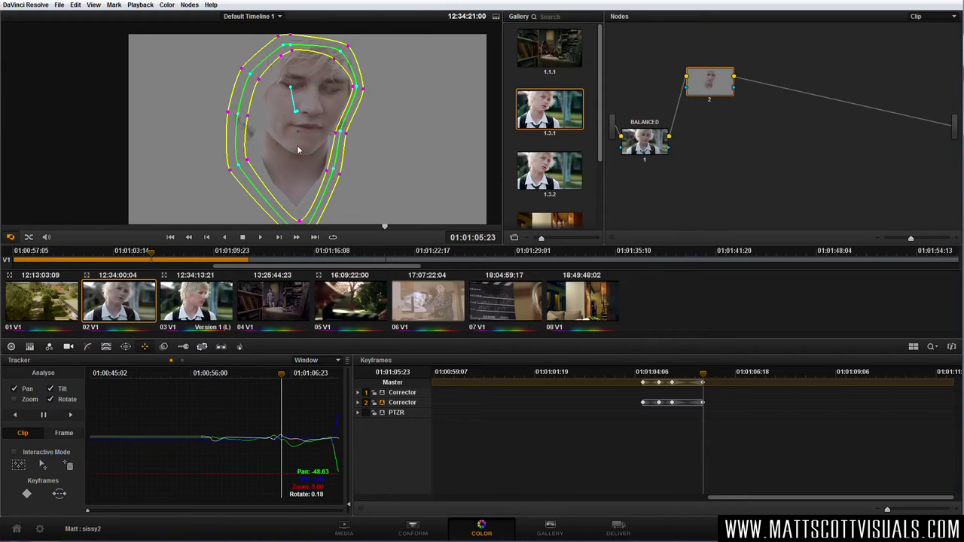
left_click_drag(714, 374, 693, 373)
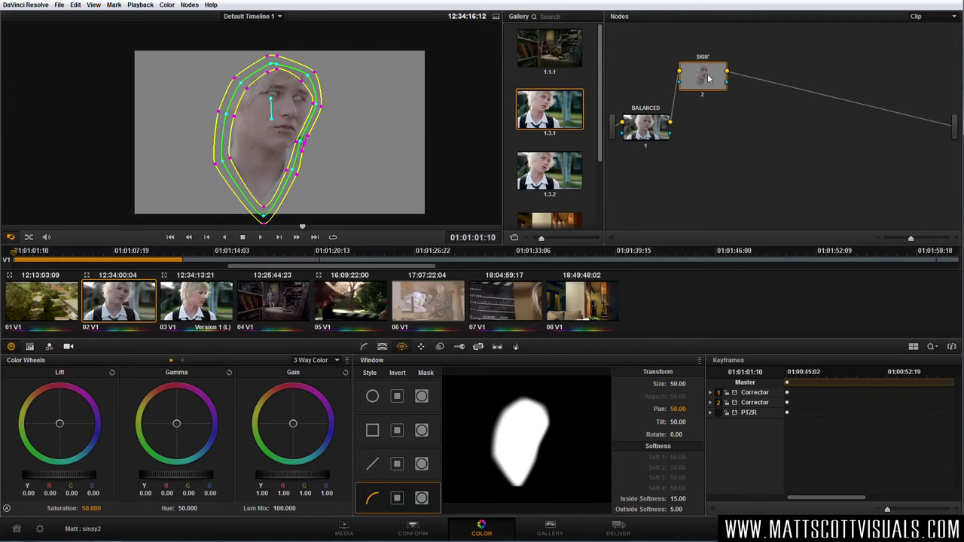
- Shift the SKIN' node's gamma toward violet
left_click_drag(710, 81, 709, 79)
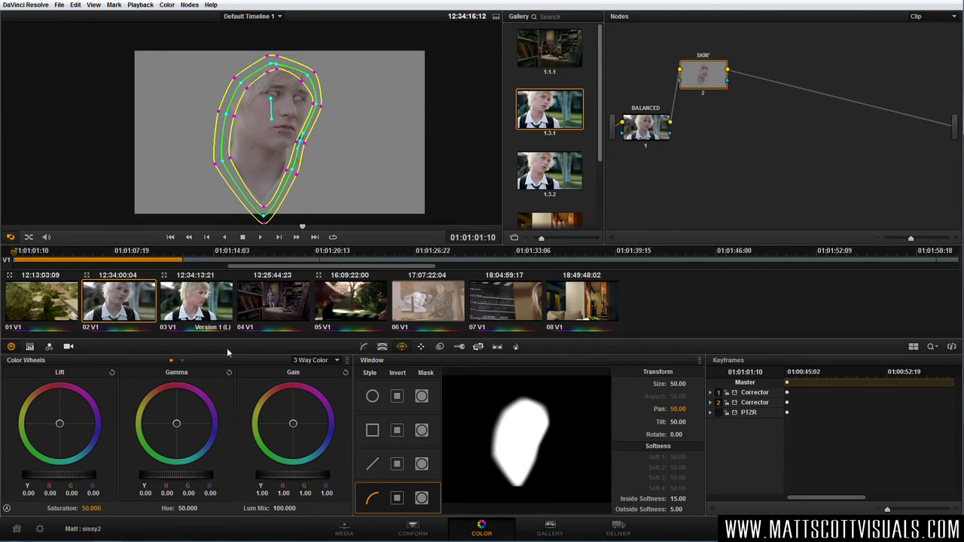
left_click_drag(184, 434, 229, 410)
- Turn off the highlight view and hide the window outline in the viewer
key("shift+h")
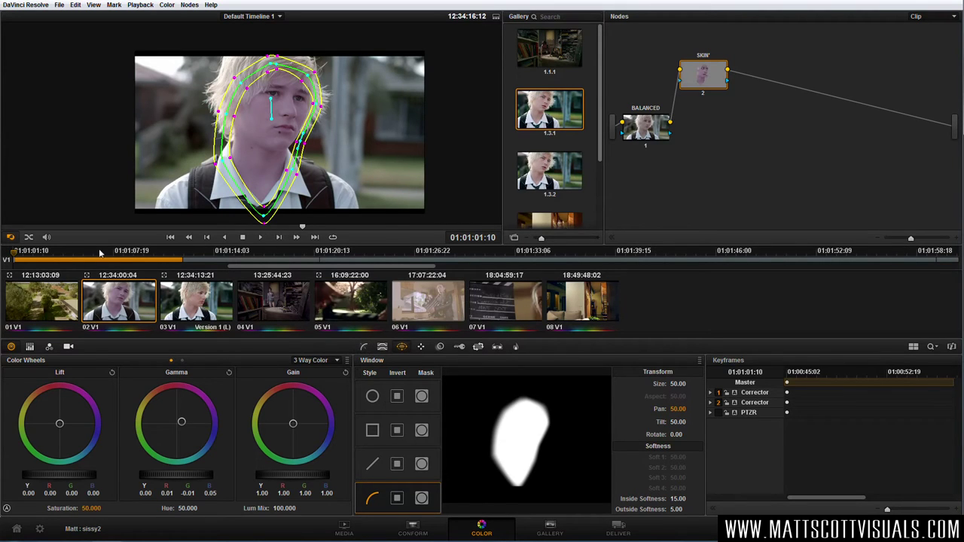
left_click(11, 240)
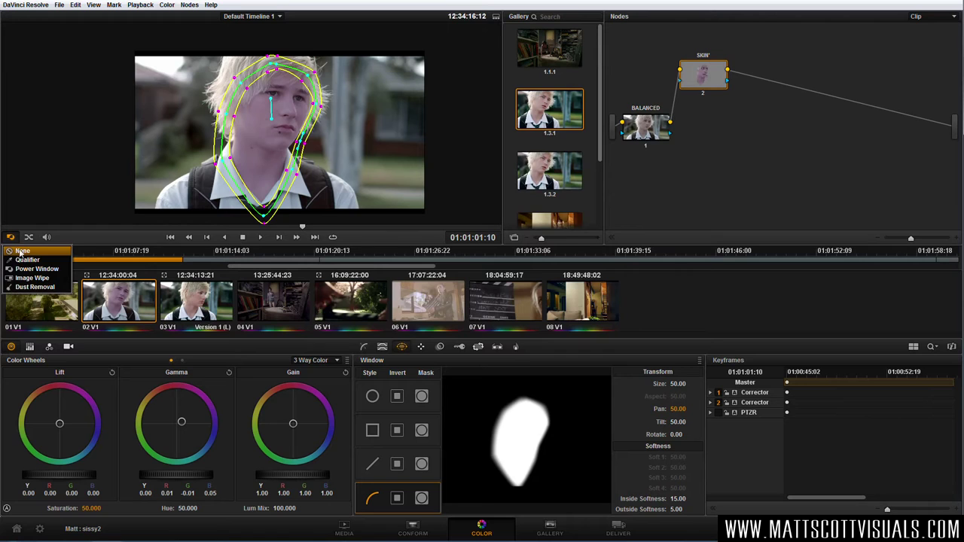
left_click(23, 253)
- Shift the SKIN' node's gamma toward green and check the clip at 01:01:01:18
left_click_drag(162, 408, 107, 473)
left_click_drag(384, 233, 307, 226)
mouse_move(709, 87)
left_mouse_down()
mouse_move(708, 97)
mouse_move(693, 84)
left_mouse_up()
- Review the SKIN' node's qualifier, window and curve settings
left_click(384, 348)
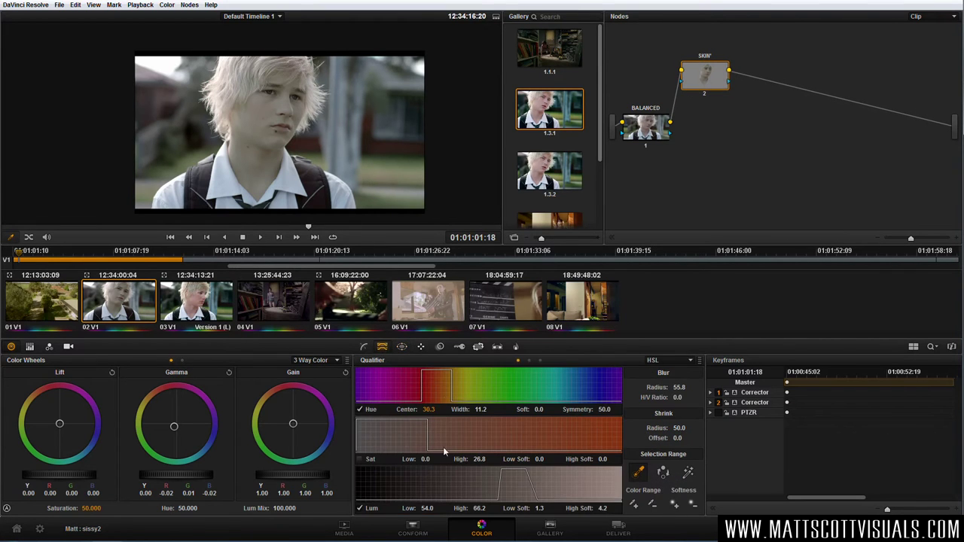
left_click(402, 349)
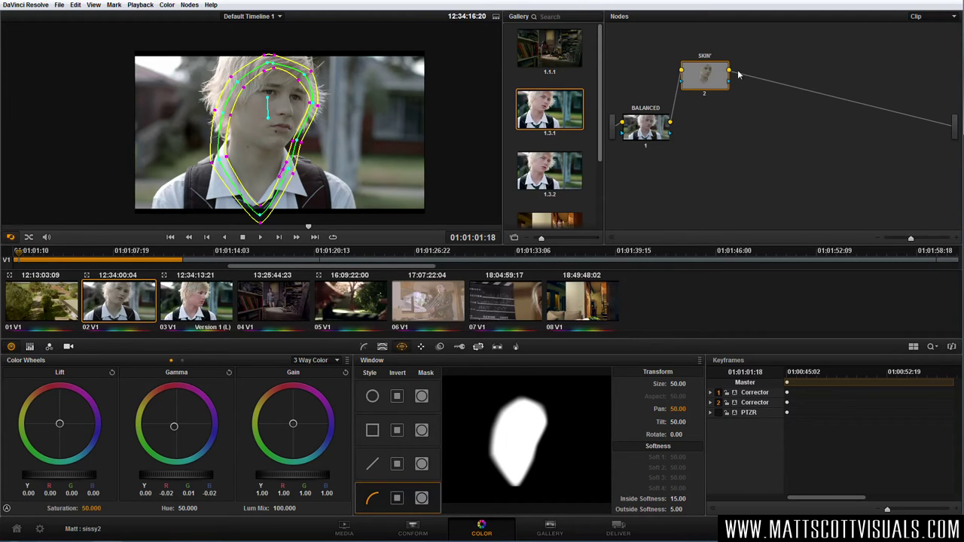
left_click(366, 348)
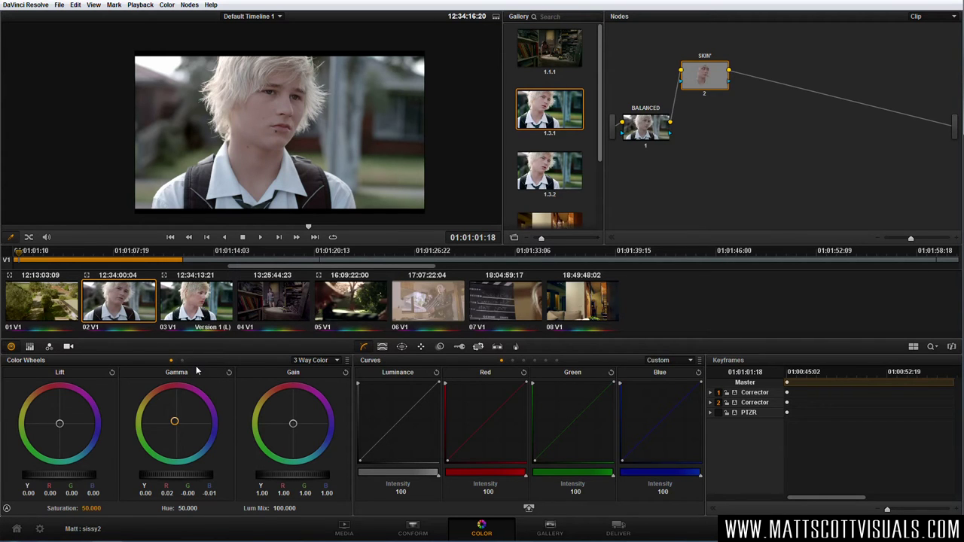
- Try shifting the SKIN' node's gamma toward red, undo the last shift and reset the gamma wheel
mouse_move(175, 425)
left_mouse_down()
mouse_move(202, 428)
mouse_move(173, 420)
left_mouse_up()
mouse_move(183, 418)
left_mouse_down()
mouse_move(213, 436)
mouse_move(173, 418)
left_mouse_up()
key("ctrl+z")
left_click(229, 372)
- Add a serial node after SKIN' and fit a narrow, tilted circular window over the boy's eyes
left_click_drag(716, 81, 710, 124)
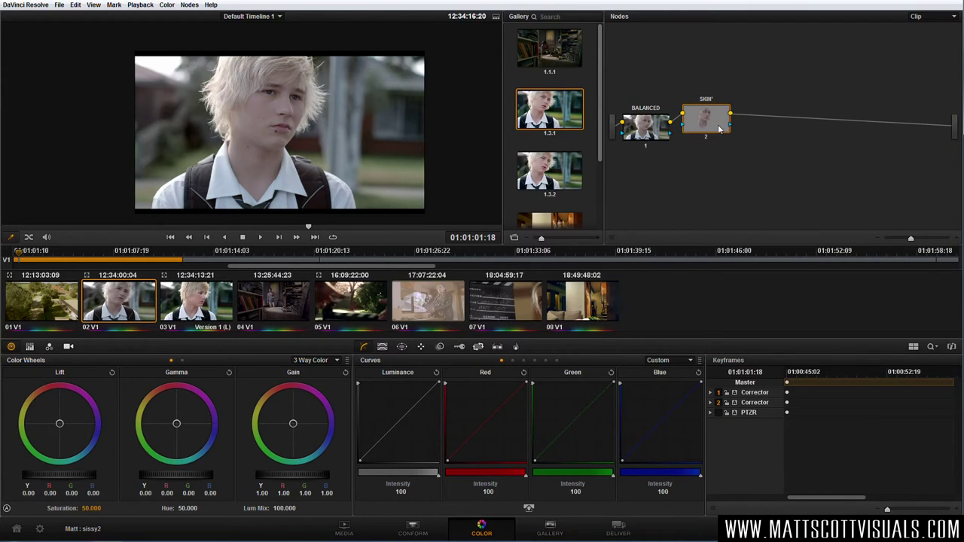
key("alt+s")
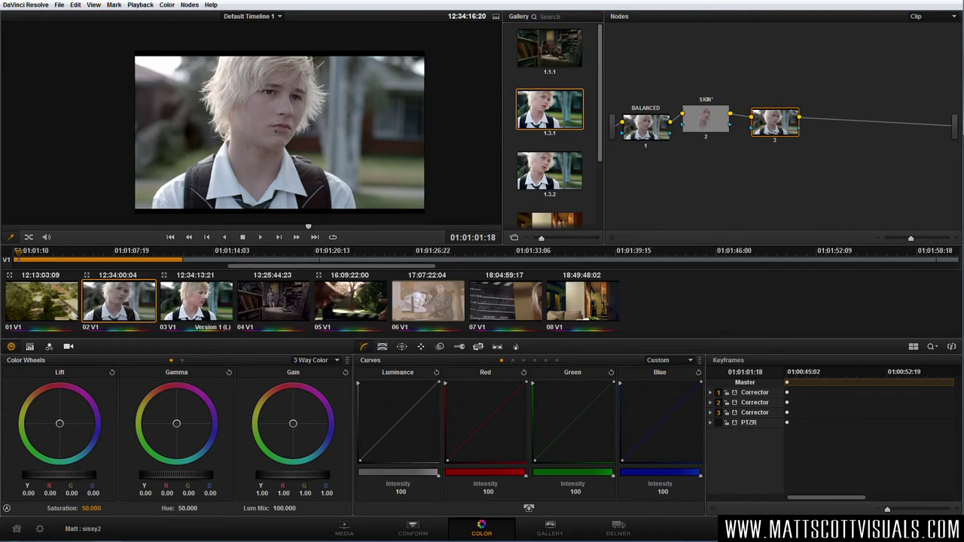
scroll(268, 91, "up", 4)
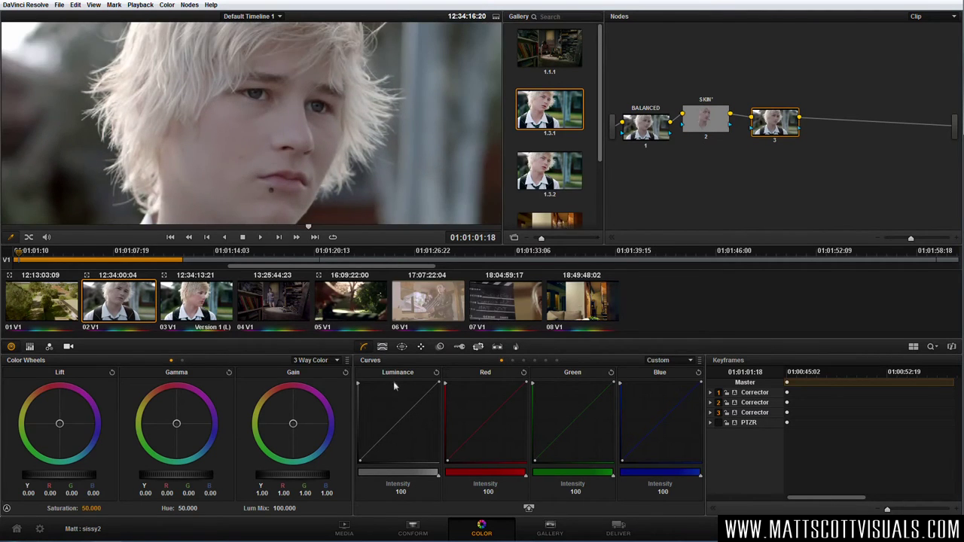
left_click(401, 347)
left_click_drag(280, 143, 286, 105)
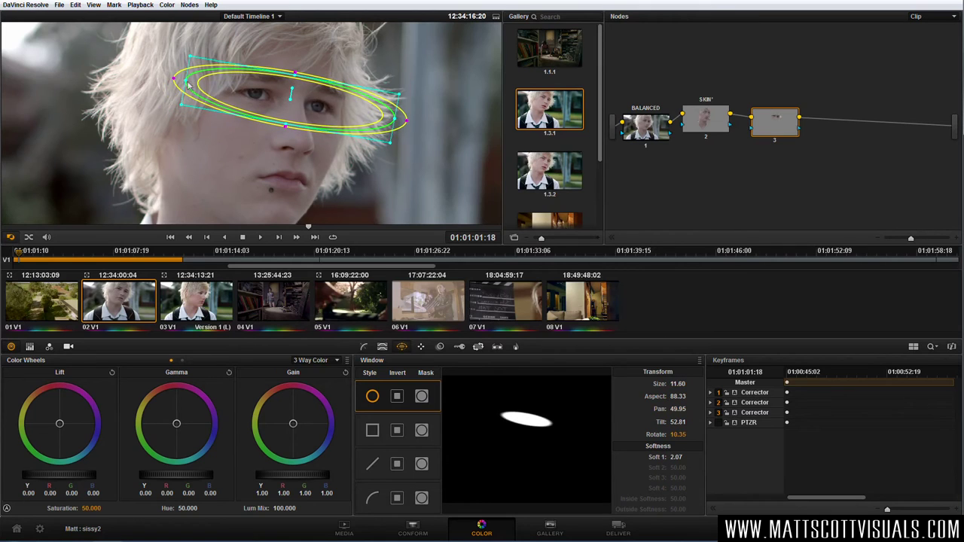
left_click_drag(185, 81, 217, 84)
- Qualify the irises in node 3 using the highlight view, with hue width 98.5, saturation high 0.9 and blur radius 56.3
left_click(382, 347)
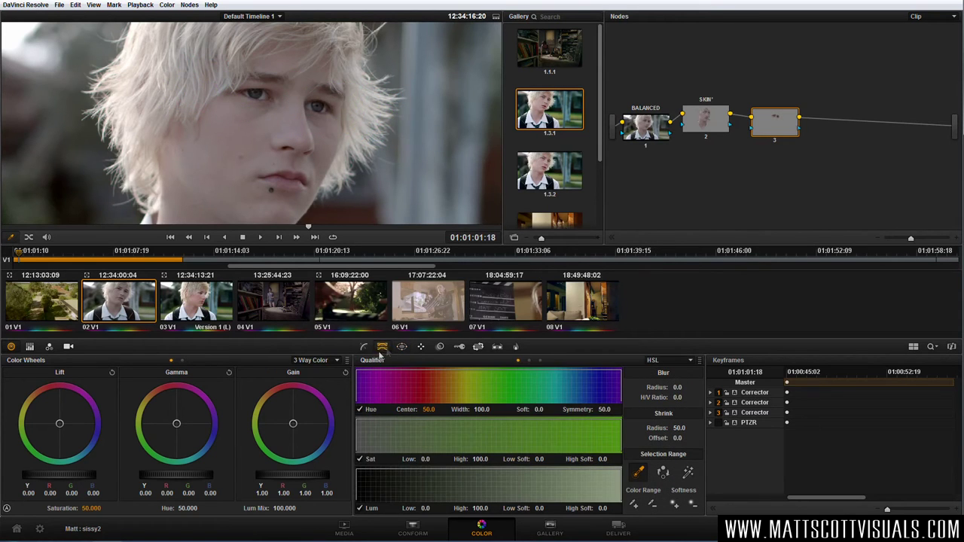
left_click(688, 472)
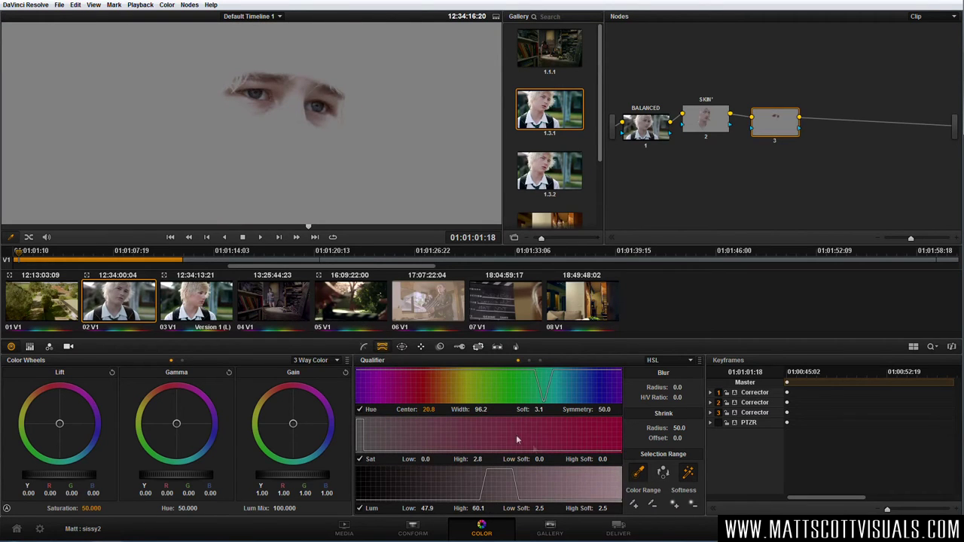
left_click_drag(482, 411, 494, 411)
left_click_drag(485, 459, 522, 459)
left_click_drag(677, 387, 688, 387)
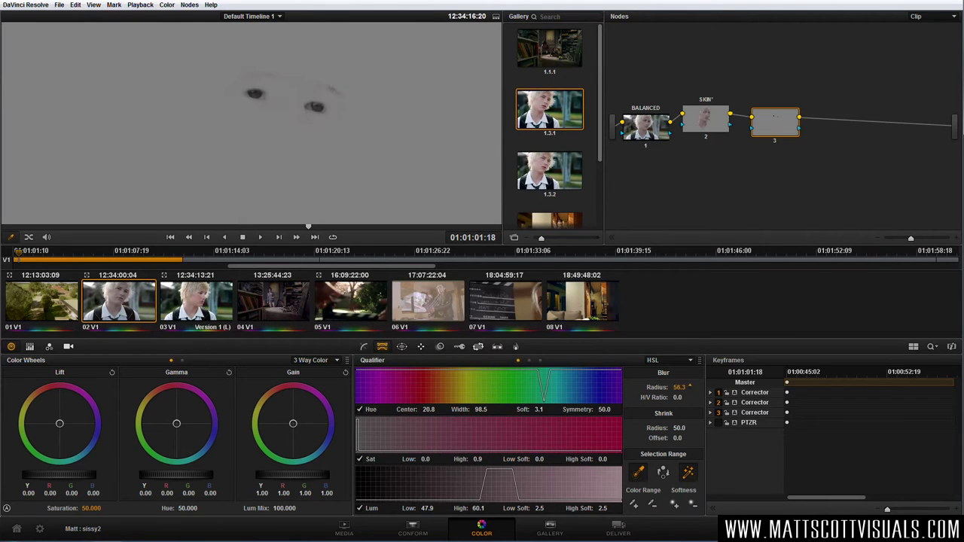
left_click(687, 472)
- Shift node 3's gamma and gain toward blue and raise its master gain to 1.59
left_click_drag(177, 427, 206, 453)
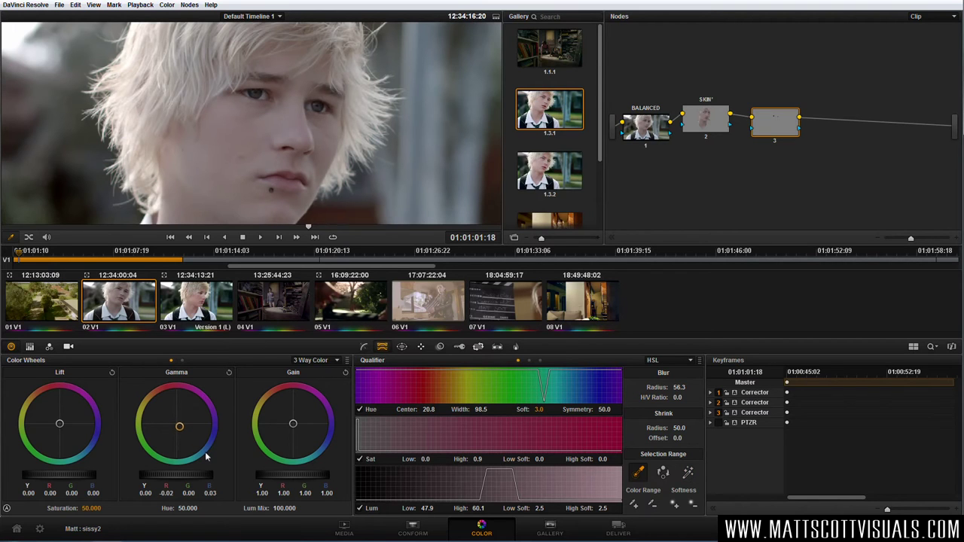
left_click_drag(305, 439, 347, 456)
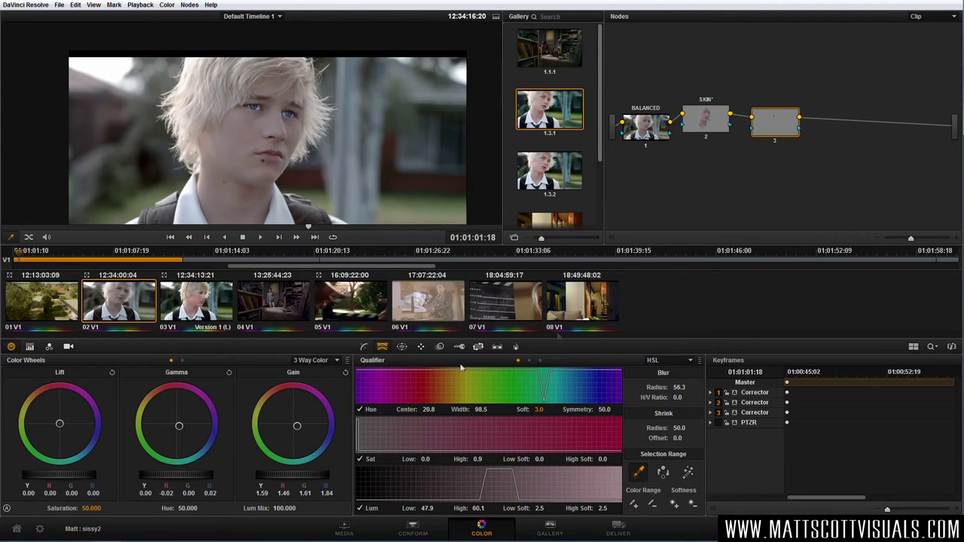
- Spread the three serial nodes apart and compare the corrections held in SKIN' and node 3
left_click_drag(780, 134, 786, 116)
left_click(708, 116)
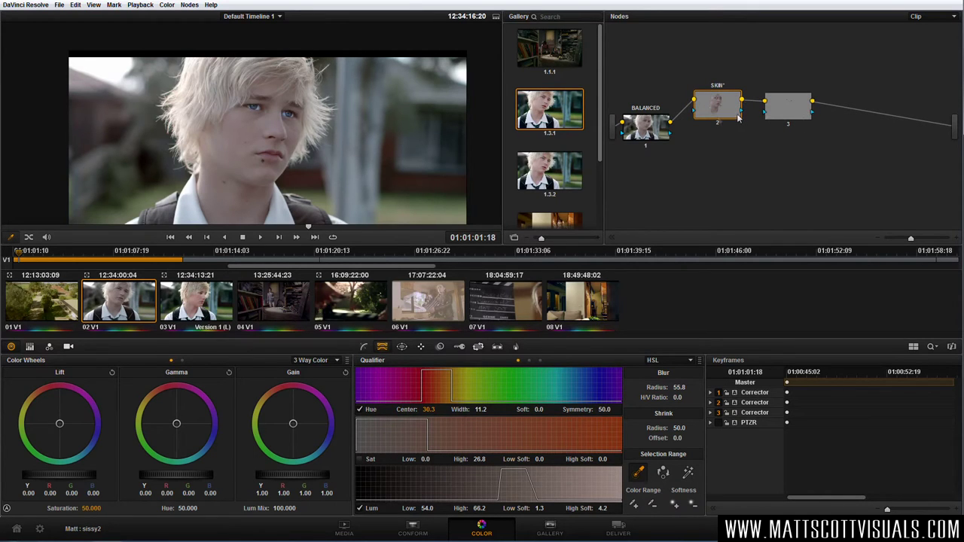
left_click_drag(652, 134, 657, 124)
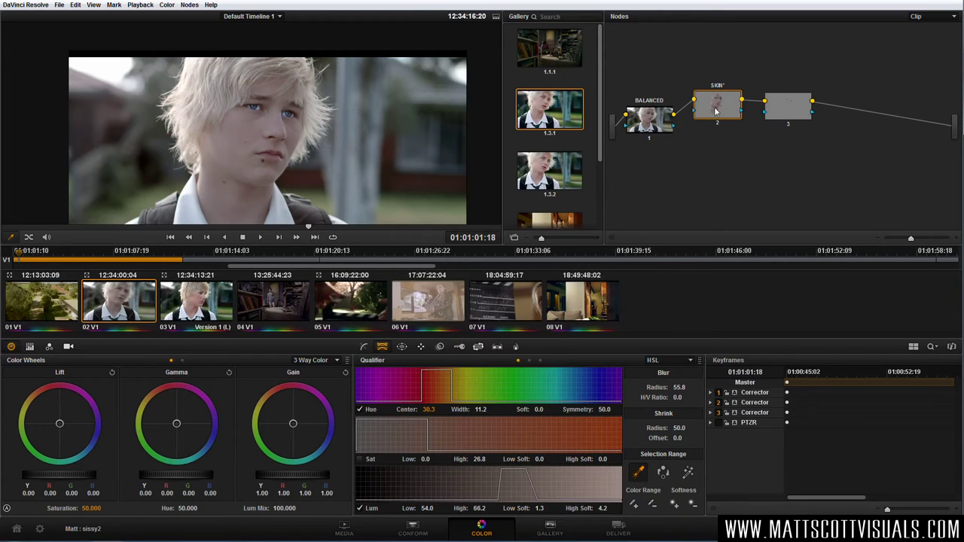
left_click(774, 114)
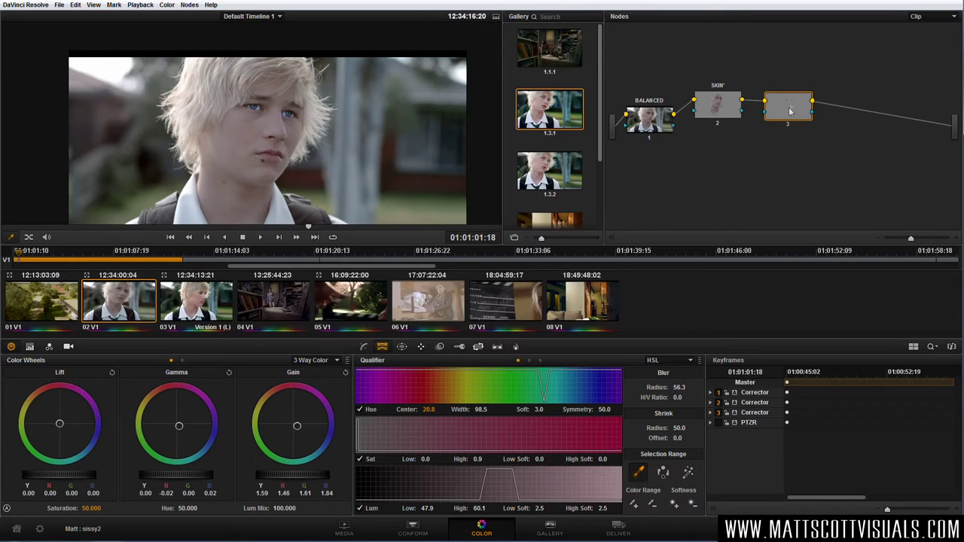
left_click(727, 112)
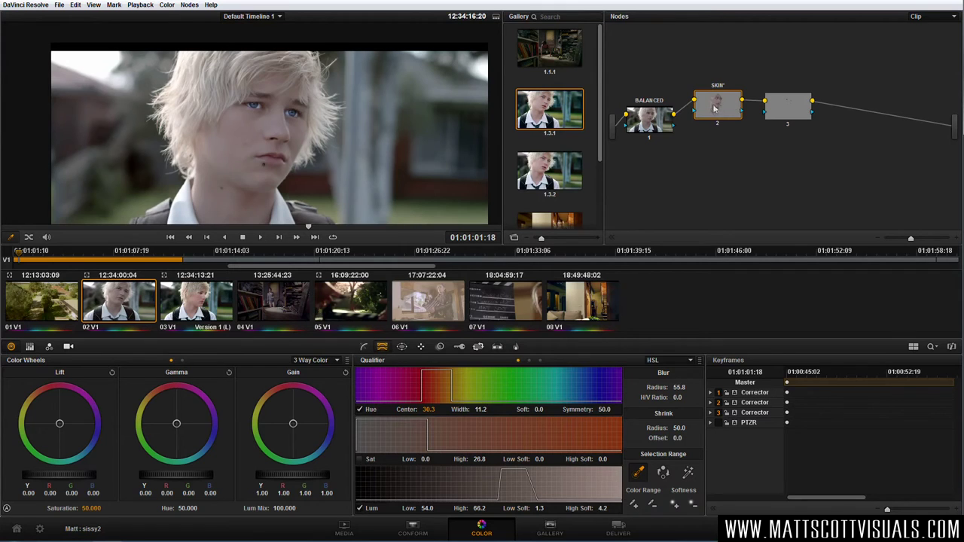
left_click_drag(716, 109, 715, 96)
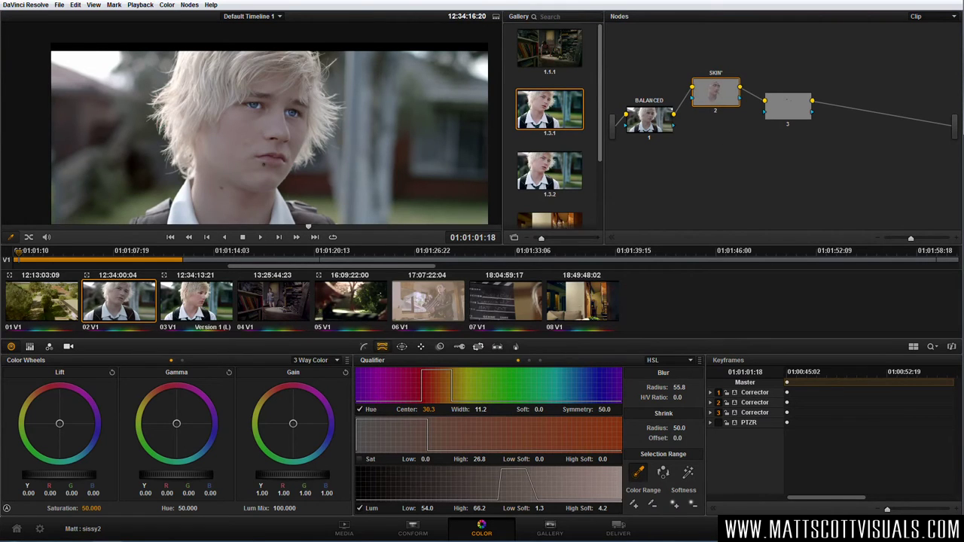
left_click_drag(778, 99, 791, 98)
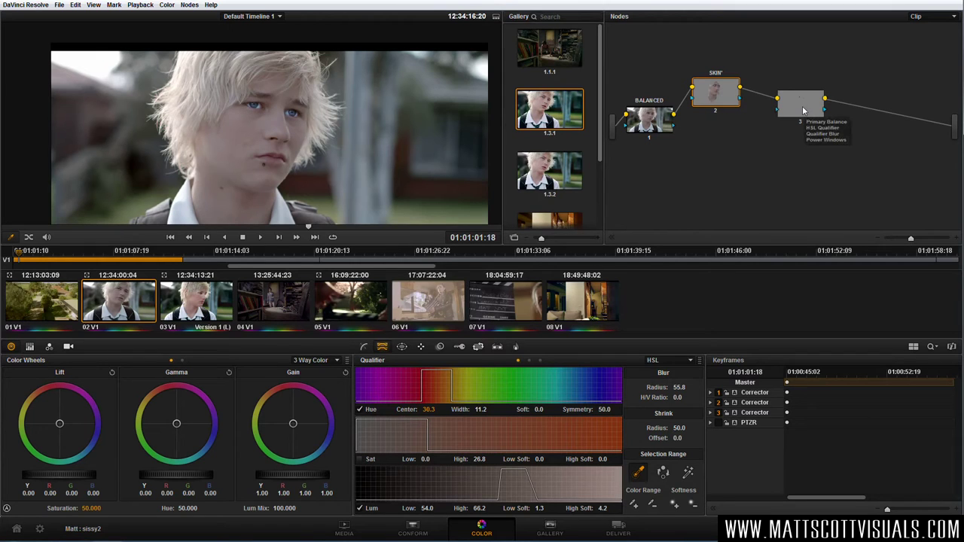
- Delete node 3 from the serial chain
left_click(802, 113)
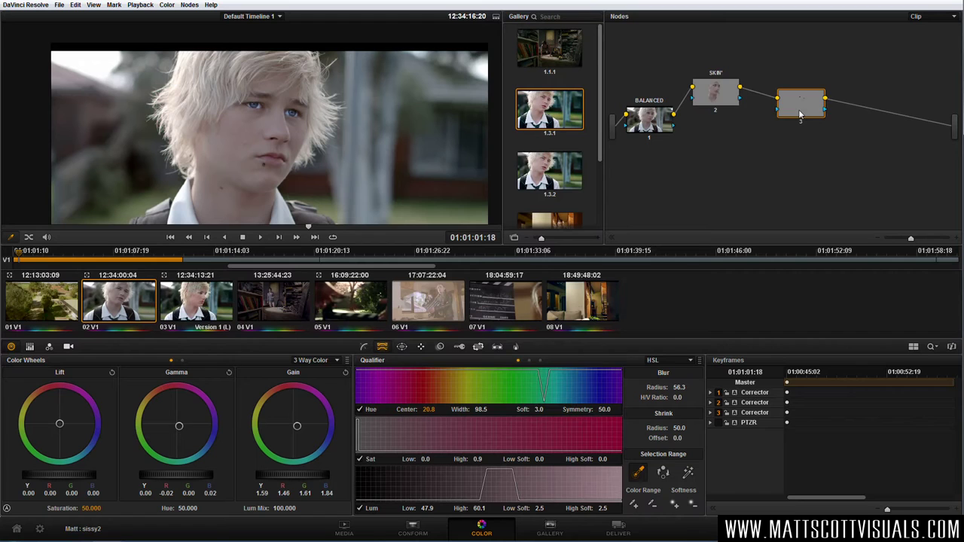
key("Delete")
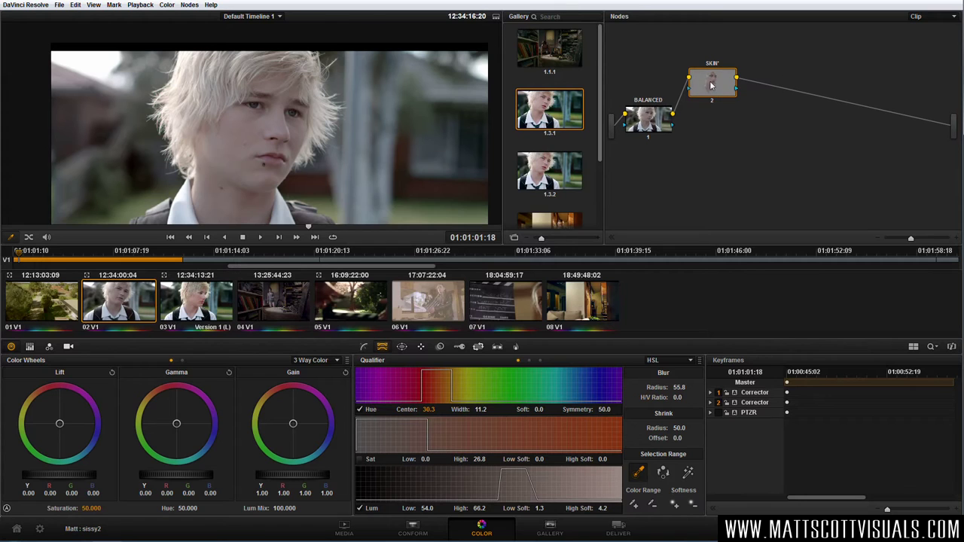
- Add a parallel node alongside SKIN' and spread the two branches and the Parallel mixer apart
left_click(189, 5)
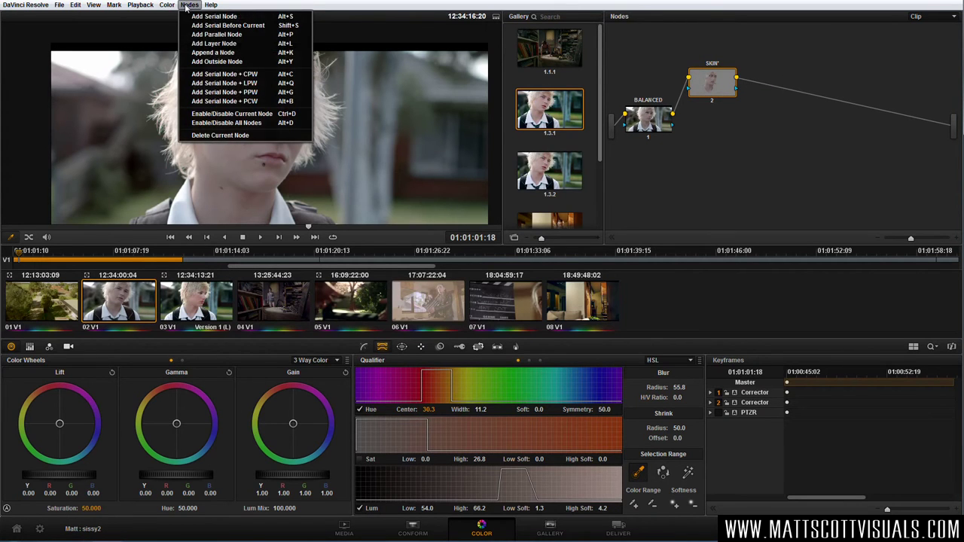
left_click(240, 33)
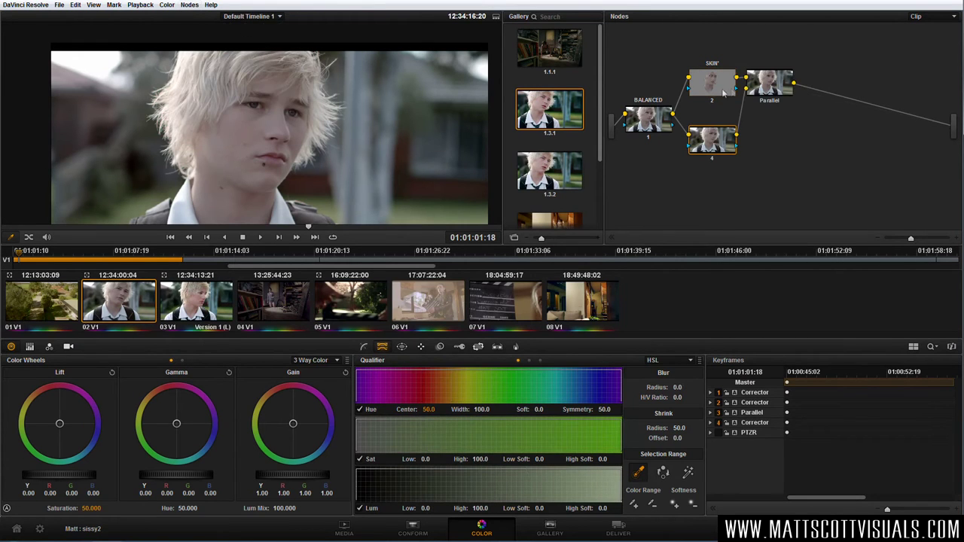
left_click_drag(762, 112, 772, 115)
left_click_drag(711, 135, 700, 162)
left_click_drag(711, 89, 696, 91)
mouse_move(713, 155)
left_mouse_down()
mouse_move(709, 143)
mouse_move(715, 148)
left_mouse_up()
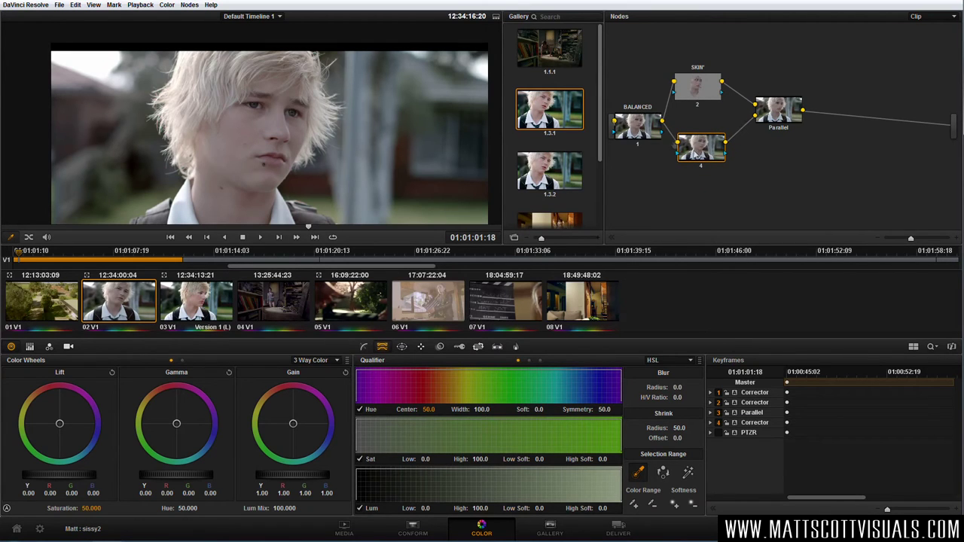
left_click_drag(707, 97, 762, 130)
- Add another parallel branch from the SKIN' node and line it up directly beneath node 4
left_click(707, 100)
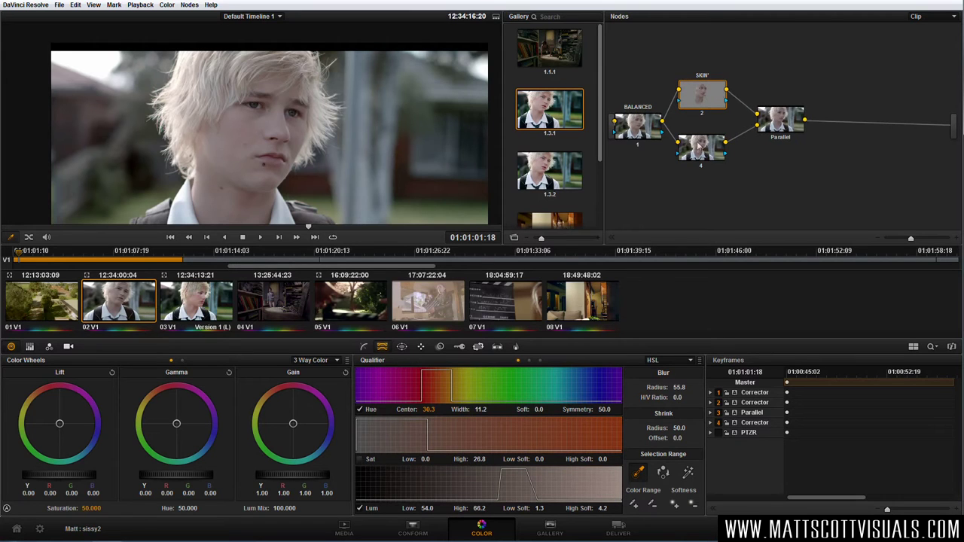
left_click(708, 151)
left_click(706, 100)
left_click(191, 6)
left_click(217, 34)
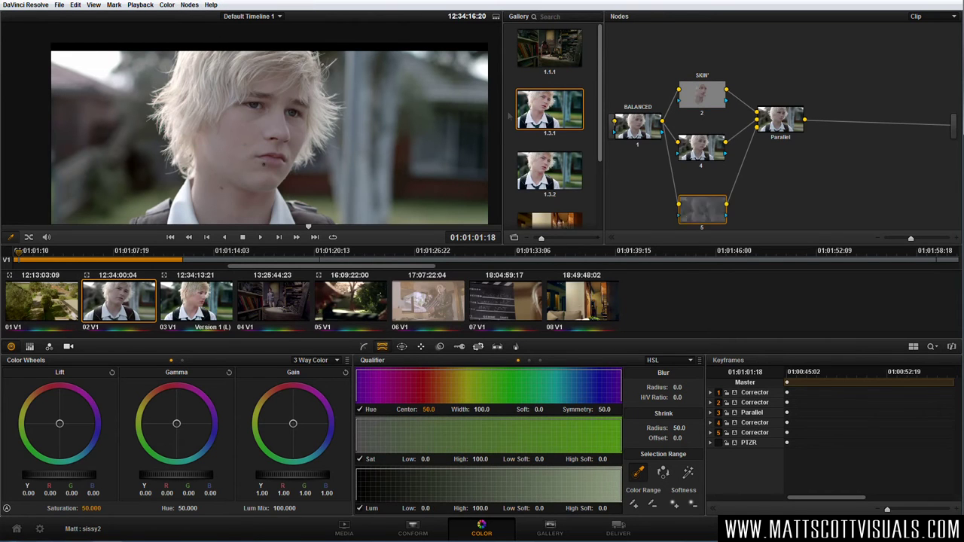
left_click_drag(698, 214, 700, 193)
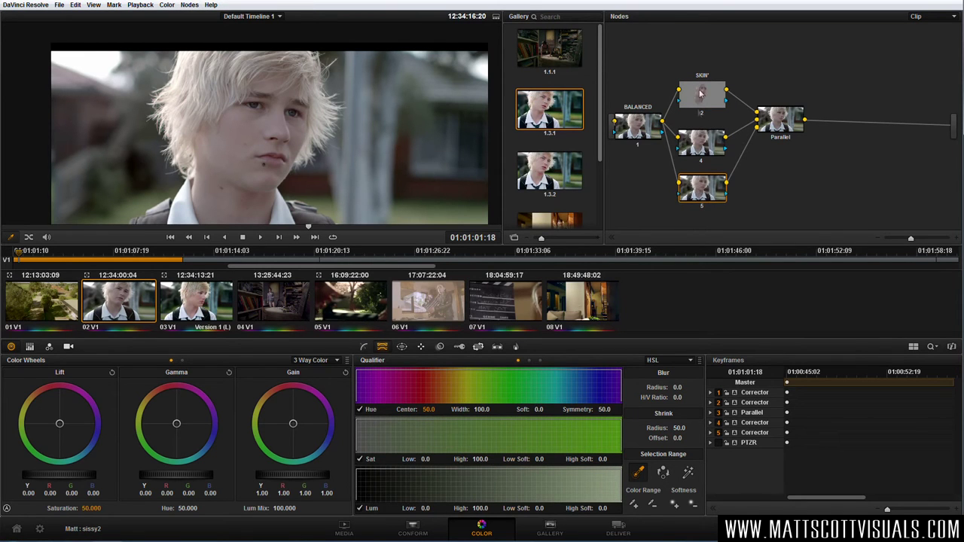
left_click_drag(640, 129, 640, 129)
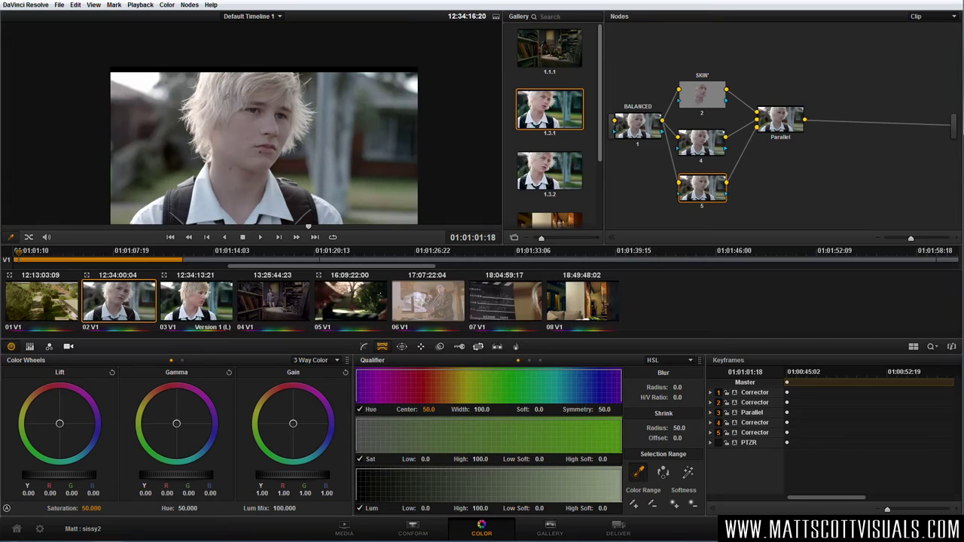
- Label node 4 as HAIR
left_click(715, 150)
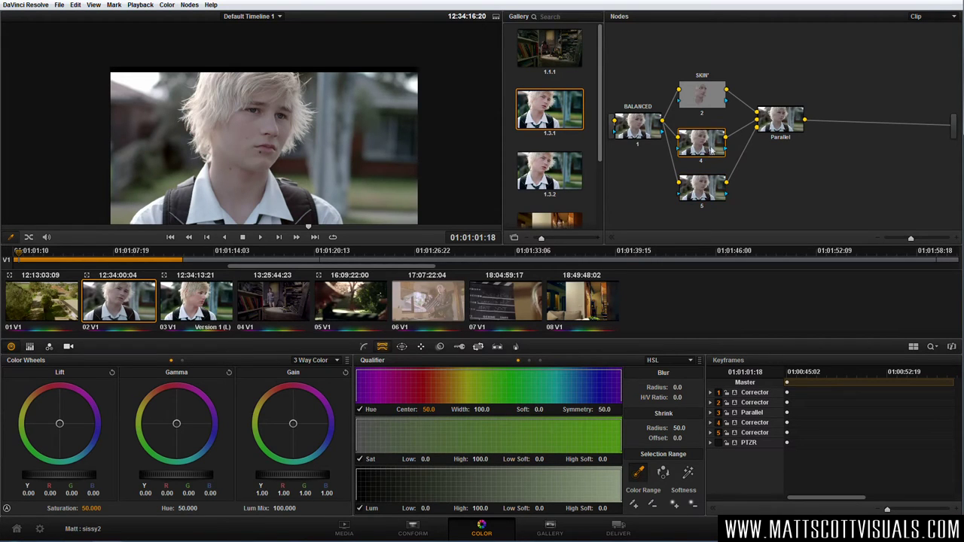
right_click(711, 151)
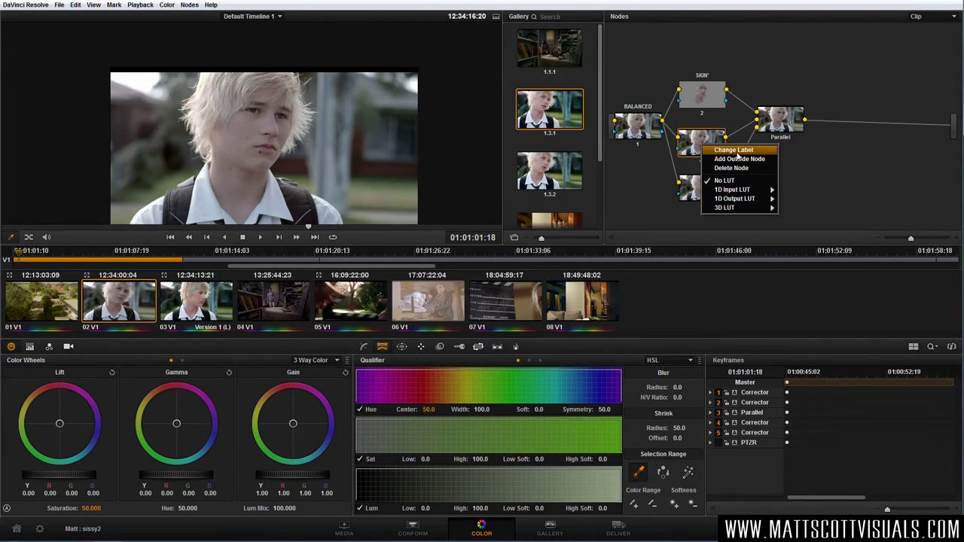
left_click(737, 152)
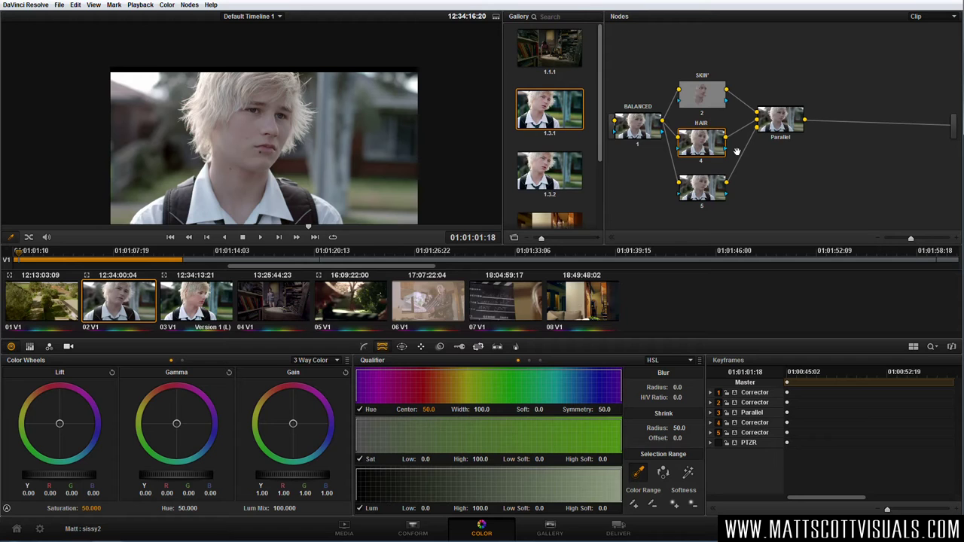
- Sample the boy's blond hair with the HSL qualifier on the HAIR node, resampling on the bright strands near his crown
left_click(402, 347)
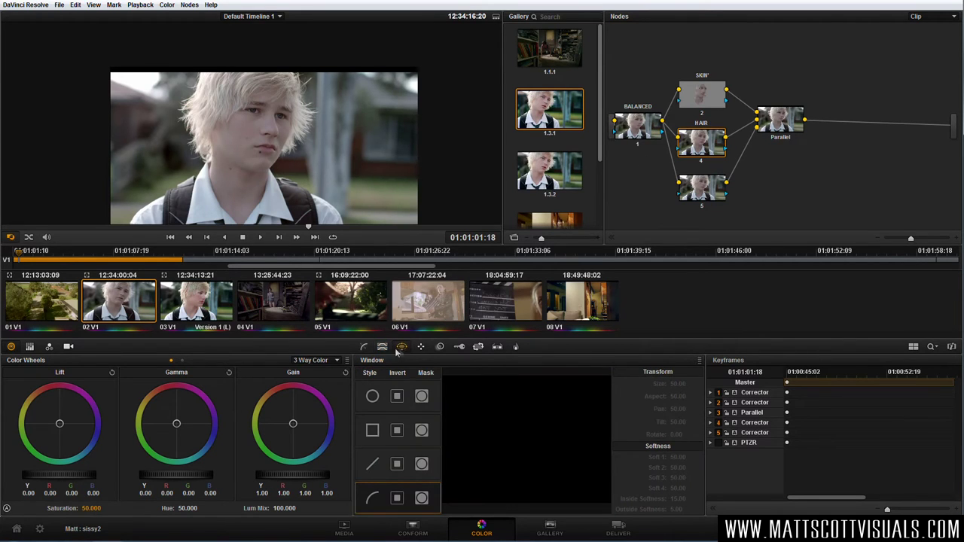
left_click(383, 347)
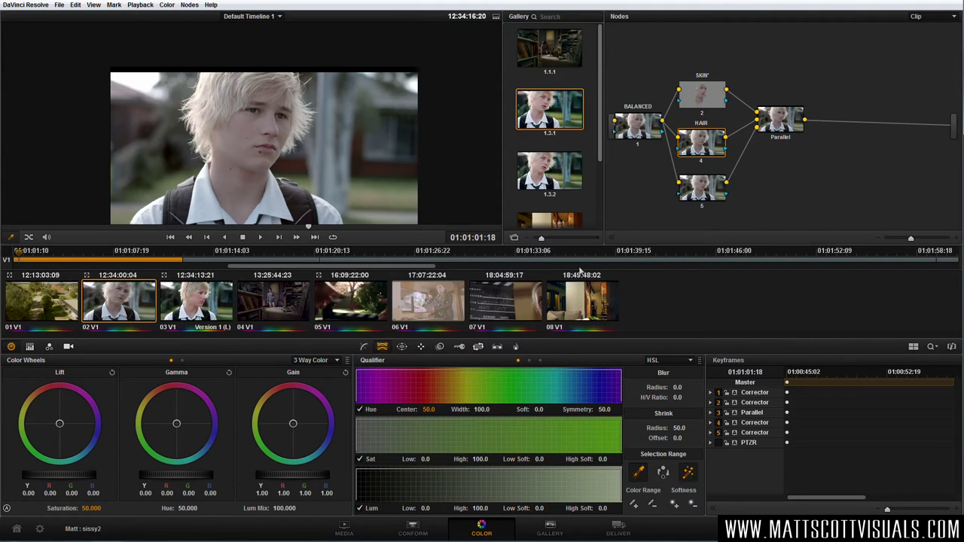
left_click(220, 79)
left_click(251, 76)
left_click(226, 91)
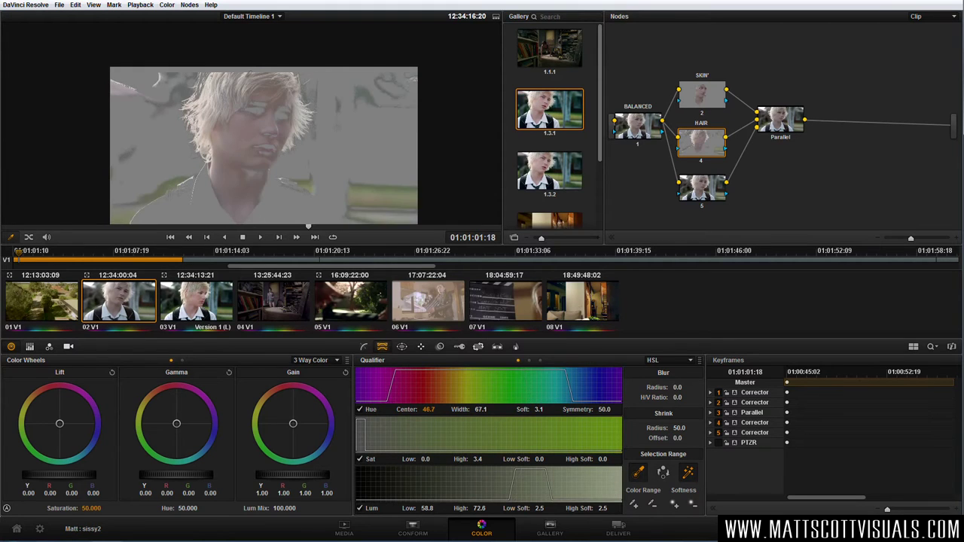
left_click(210, 76)
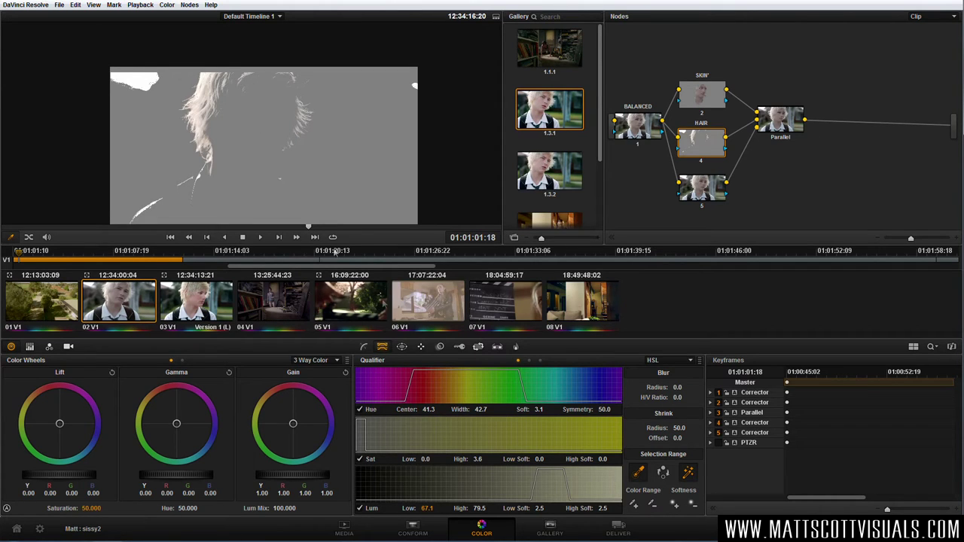
- Refine the hair key with luminance low 61.5, blur radius 36.0, hue center 51.8, hue width 31.9 and shrink radius 51.8
mouse_move(427, 508)
left_mouse_down()
mouse_move(415, 508)
mouse_move(439, 508)
left_mouse_up()
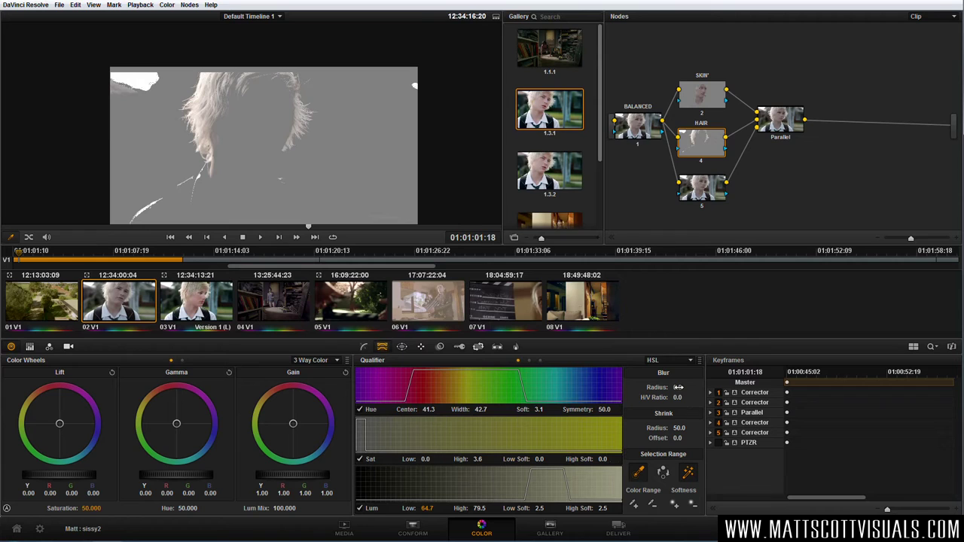
left_click_drag(686, 385, 682, 387)
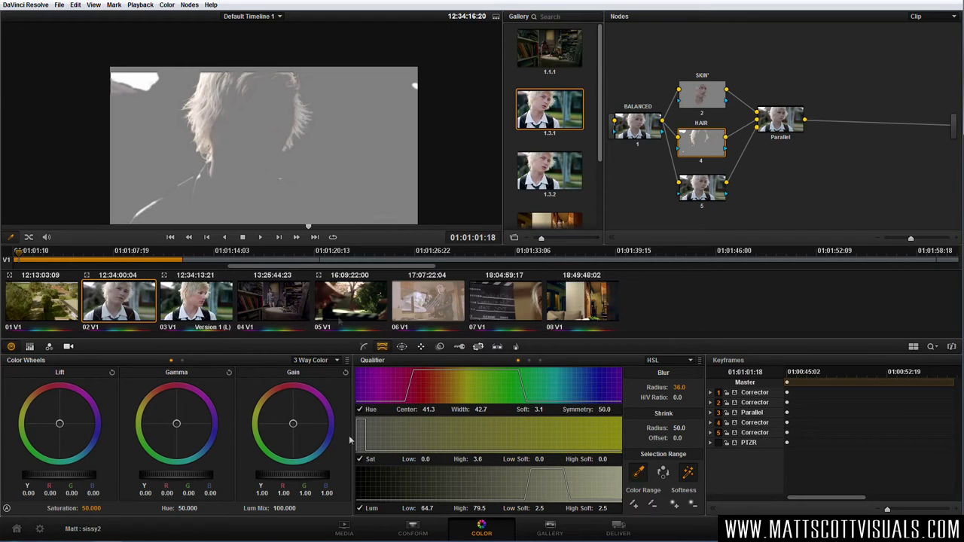
left_click_drag(440, 509, 436, 509)
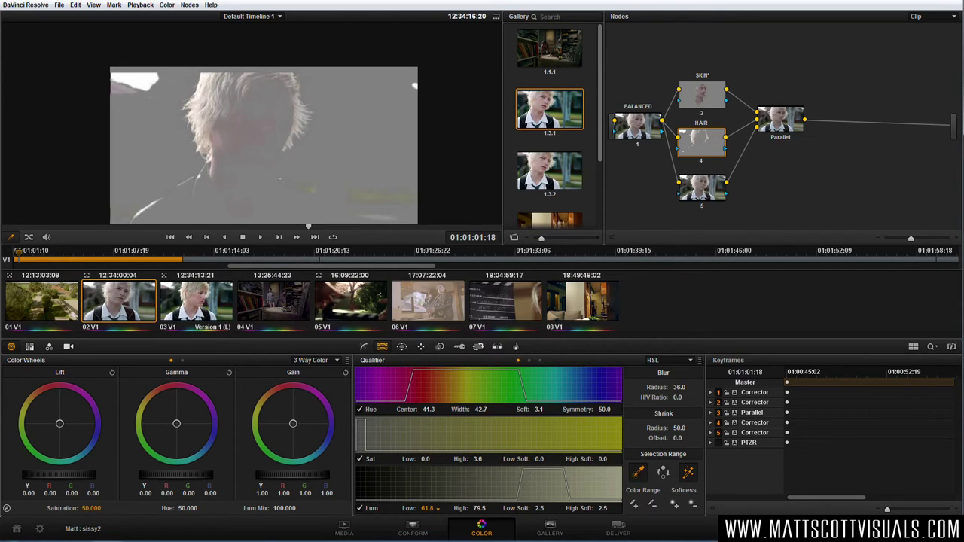
left_click_drag(434, 509, 434, 509)
left_click_drag(481, 409, 439, 408)
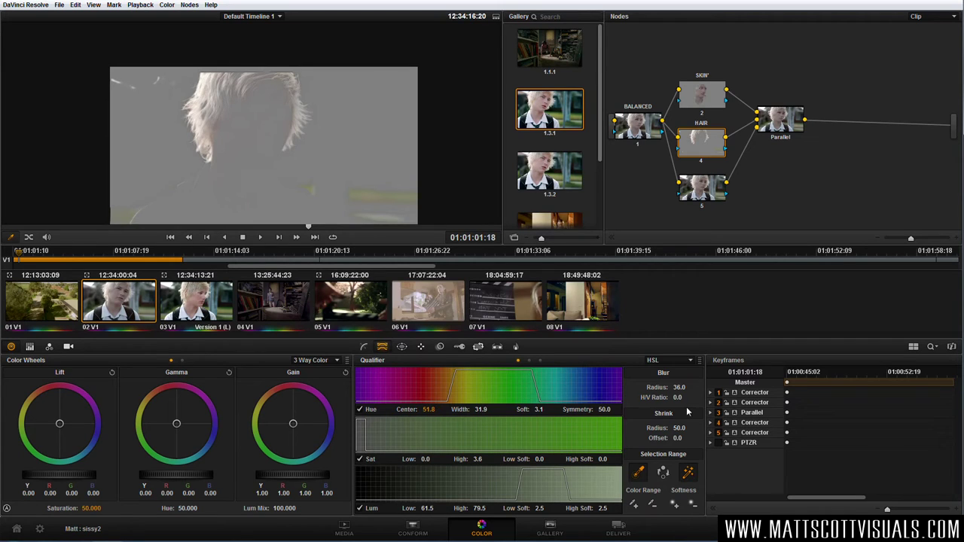
left_click_drag(687, 427, 688, 427)
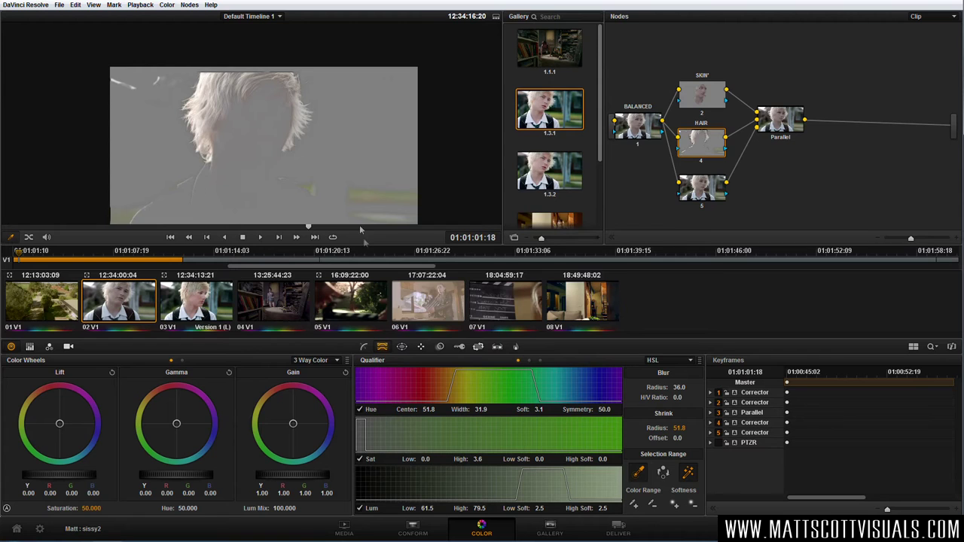
- Add a circular window to the HAIR node and shape it around the boy's whole head to exclude the background
left_click(402, 347)
left_click(373, 396)
left_click_drag(263, 158, 253, 204)
left_click_drag(171, 137, 232, 131)
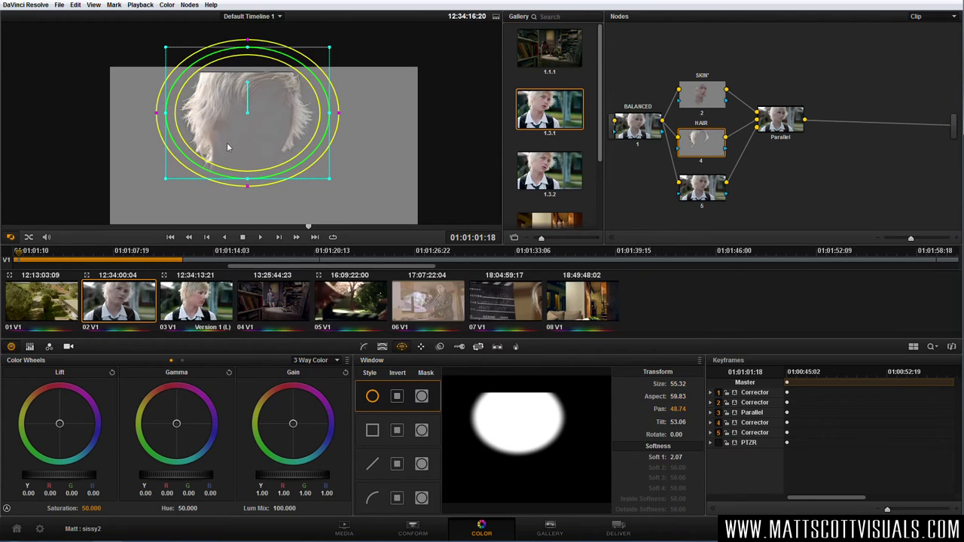
left_click(421, 347)
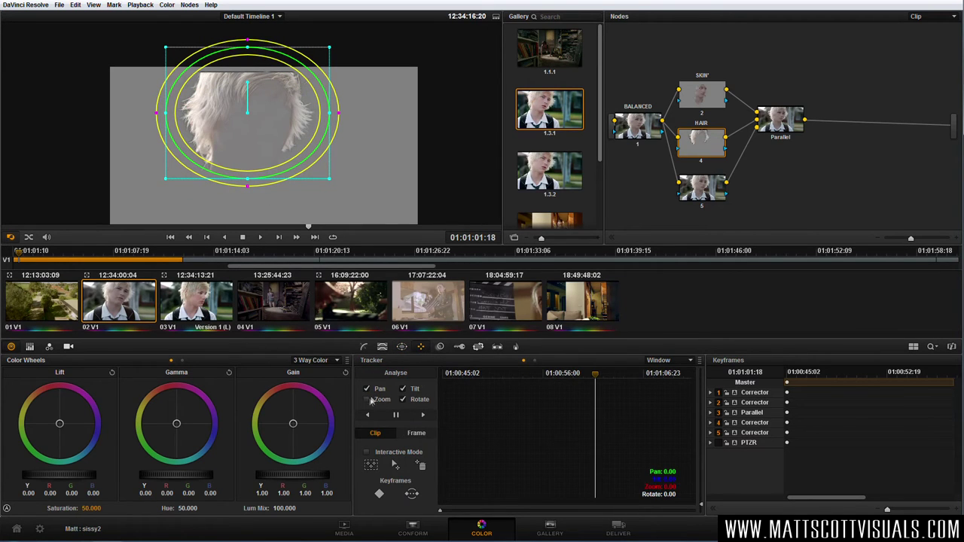
left_click_drag(245, 185, 253, 157)
- Track the hair window forward and backward from 01:01:01:18 using pan, tilt and rotate, and play back the track
left_click(421, 414)
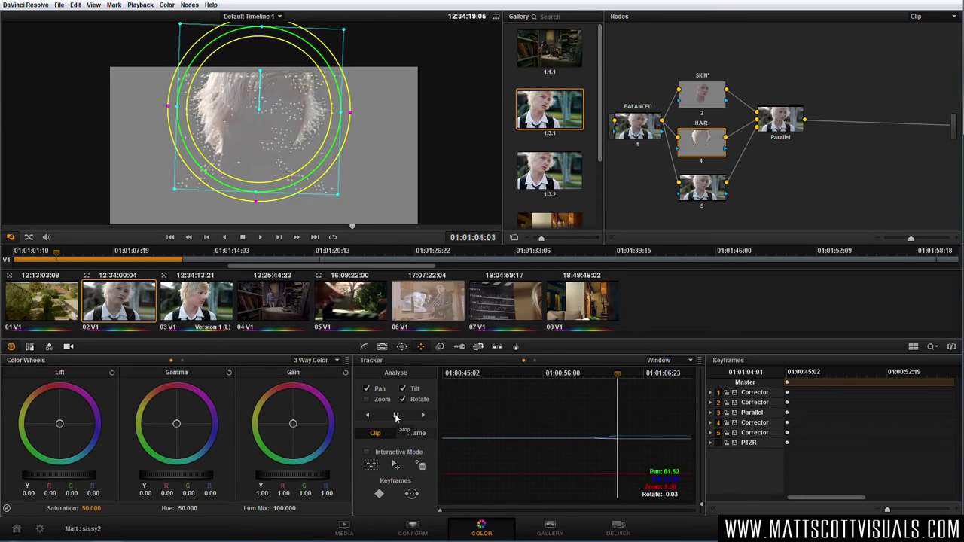
left_click(396, 415)
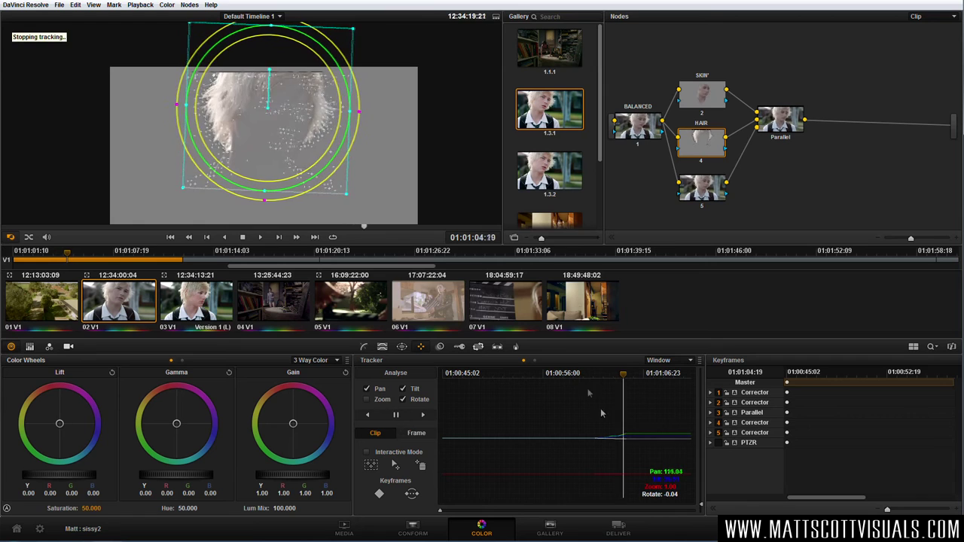
left_click_drag(601, 382, 594, 385)
left_click(369, 415)
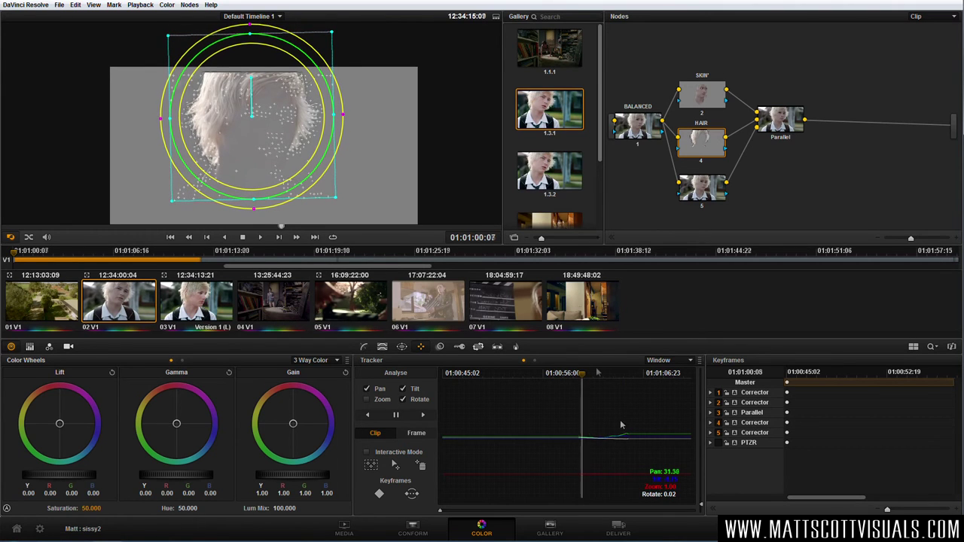
left_click(420, 416)
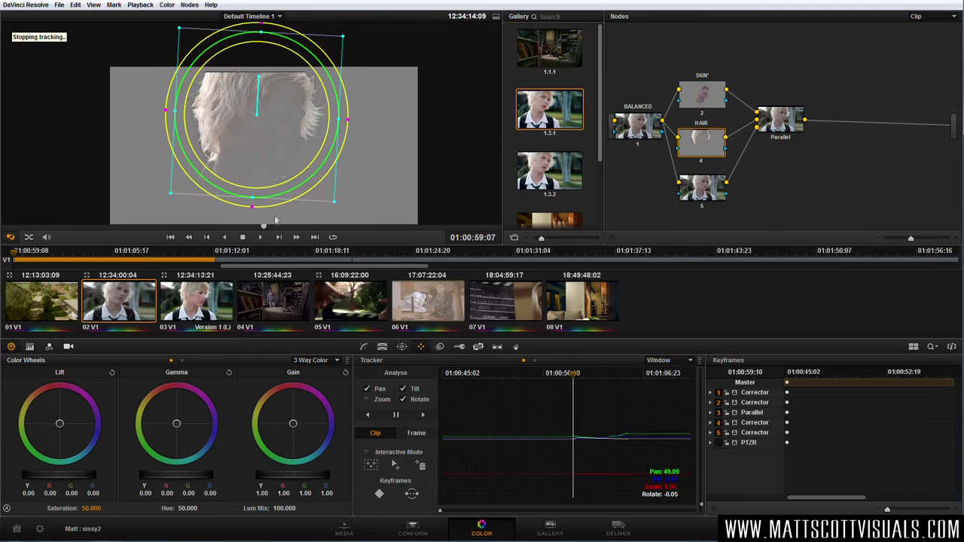
left_click(260, 235)
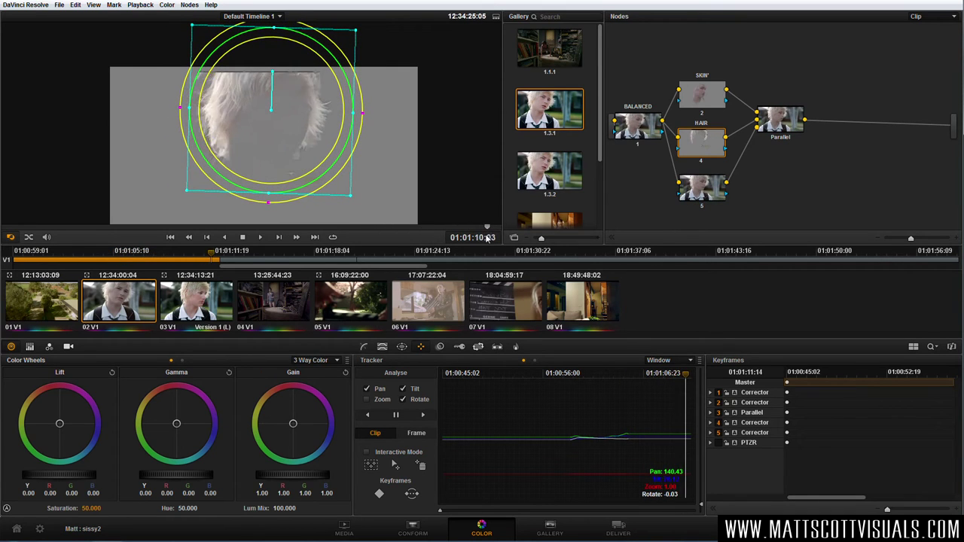
- Keyframe the hair window over the head at 01:01:11:05 and move it past the picture's upper-left corner at 01:01:12:01
mouse_move(484, 239)
left_mouse_down()
mouse_move(475, 239)
mouse_move(498, 238)
mouse_move(470, 238)
mouse_move(490, 238)
mouse_move(479, 239)
left_mouse_up()
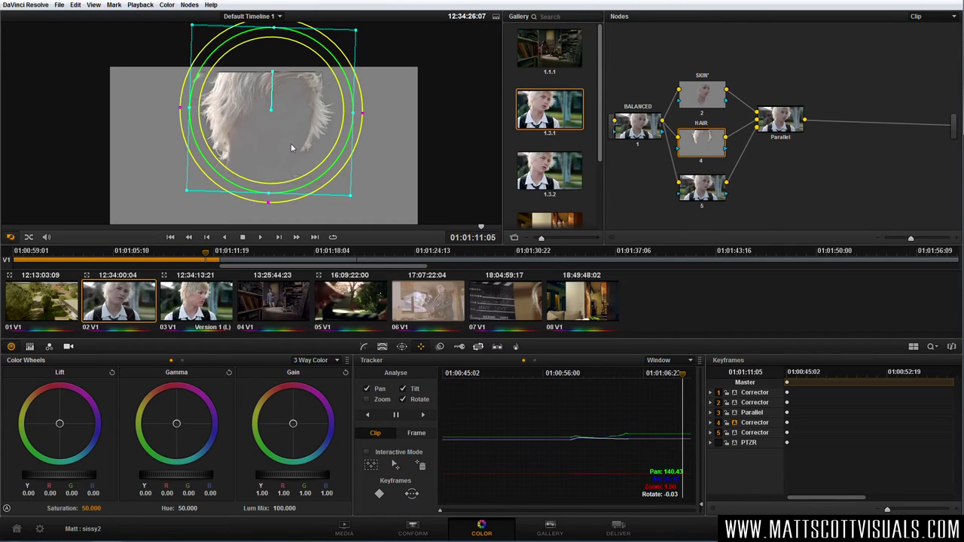
left_click_drag(273, 113, 269, 107)
left_click_drag(881, 511, 888, 511)
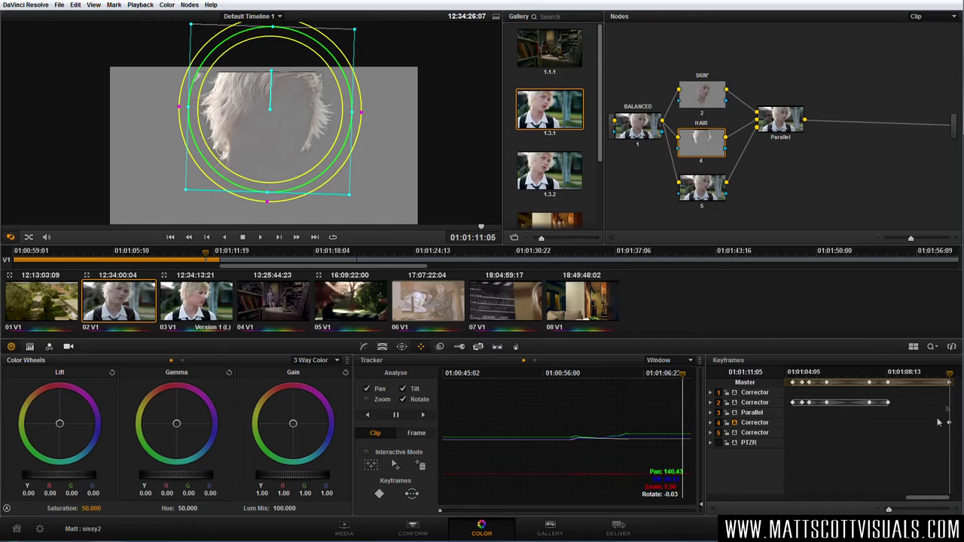
left_click_drag(920, 502, 939, 498)
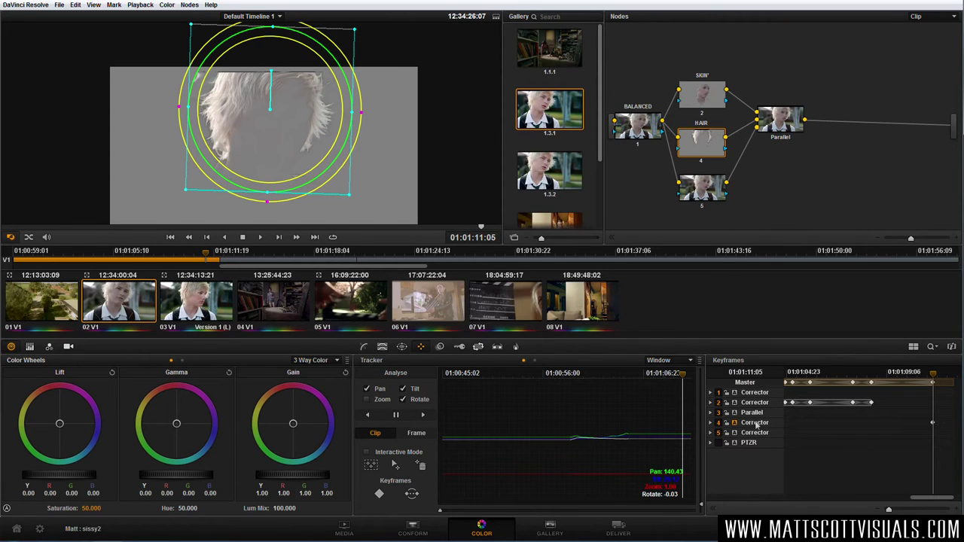
left_click_drag(939, 376, 951, 379)
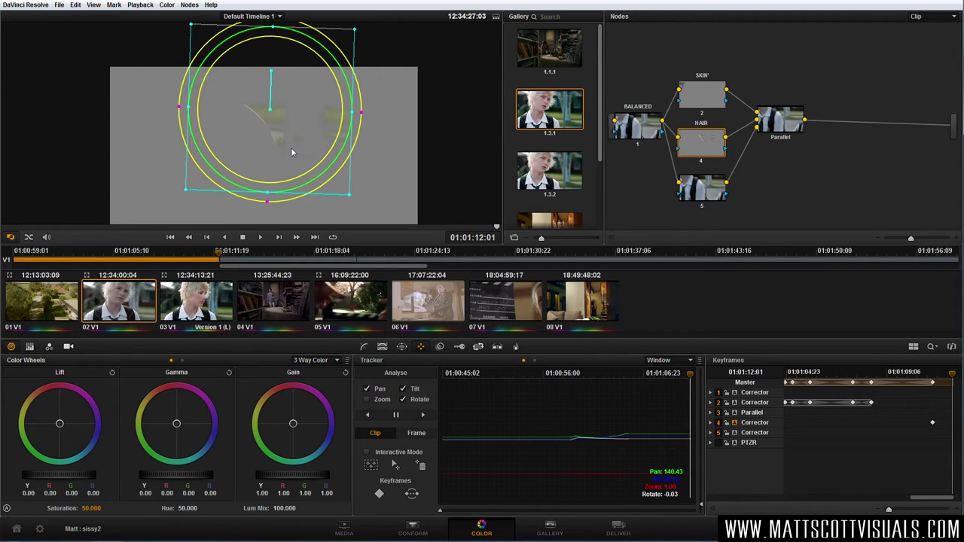
left_click_drag(288, 140, 141, 74)
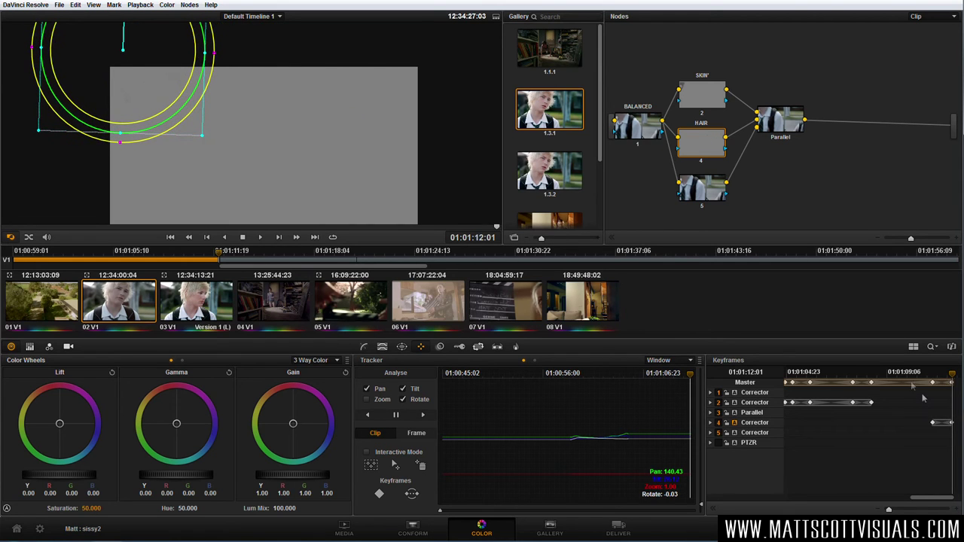
- Reposition the hair window at 01:01:11:14, 01:01:11:19 and 01:01:11:21 to follow the head out of frame, and scrub back through the keyframes
left_click_drag(949, 374, 941, 377)
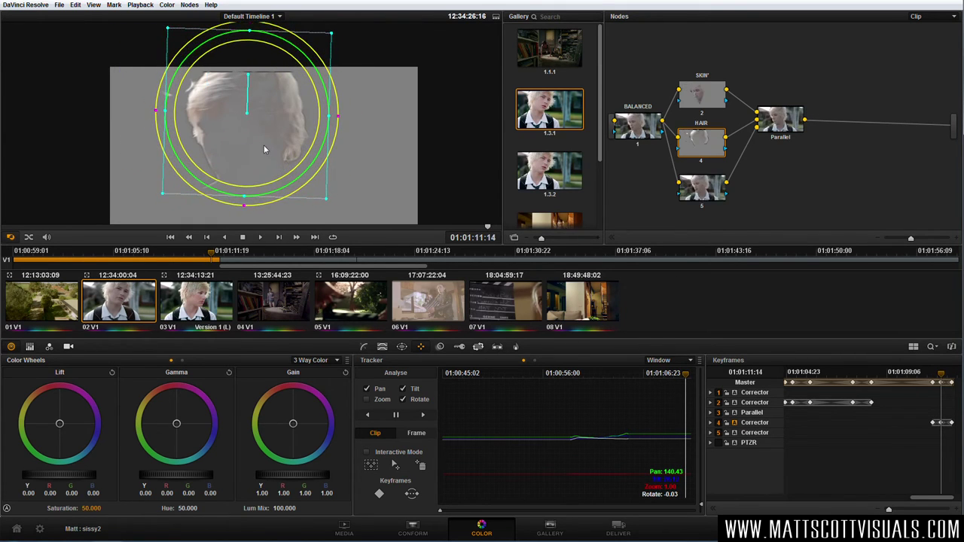
left_click_drag(935, 382, 949, 382)
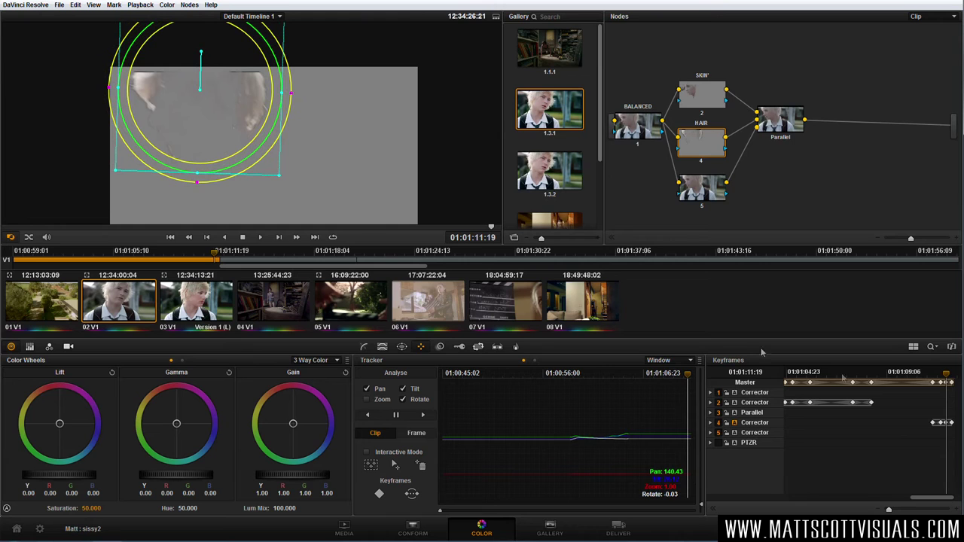
left_click_drag(948, 380, 950, 381)
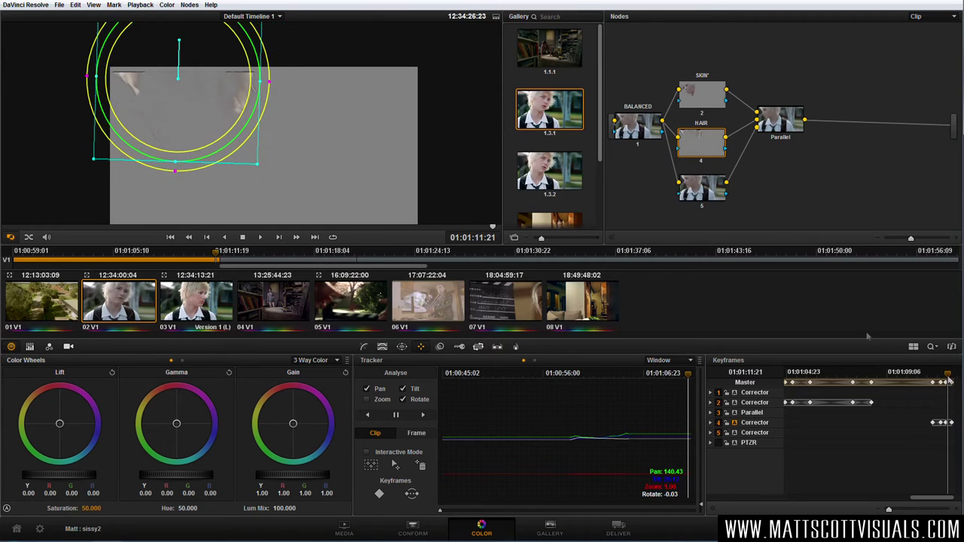
left_click_drag(211, 107, 222, 105)
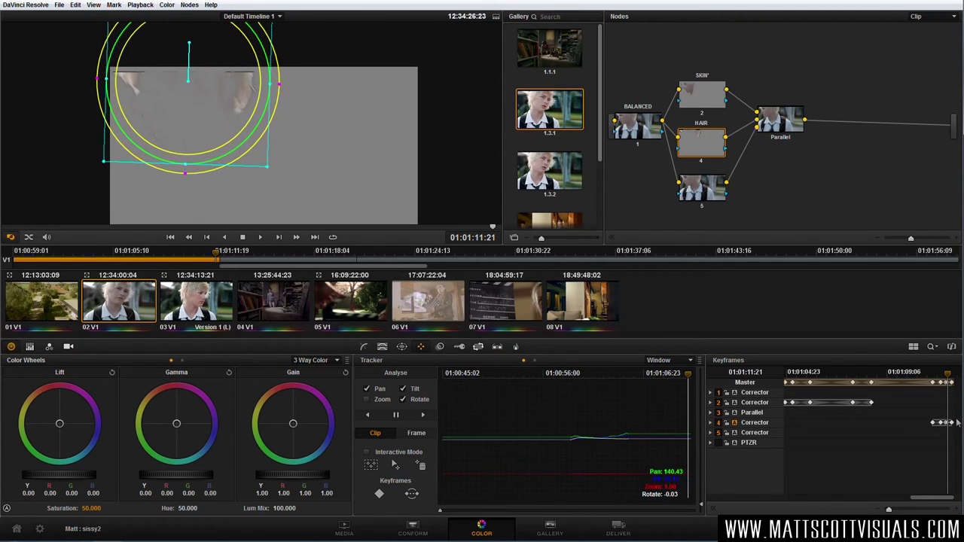
mouse_move(947, 376)
left_mouse_down()
mouse_move(953, 380)
mouse_move(932, 383)
mouse_move(950, 384)
mouse_move(935, 384)
left_mouse_up()
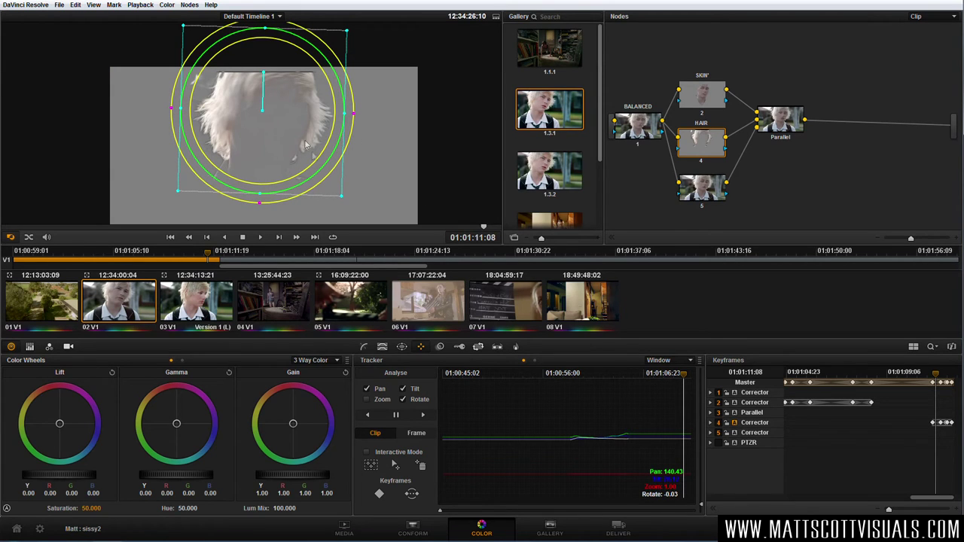
- Move the SKIN' node slightly up, and select node 5 and shift it slightly right in the node graph
left_click_drag(706, 97, 705, 91)
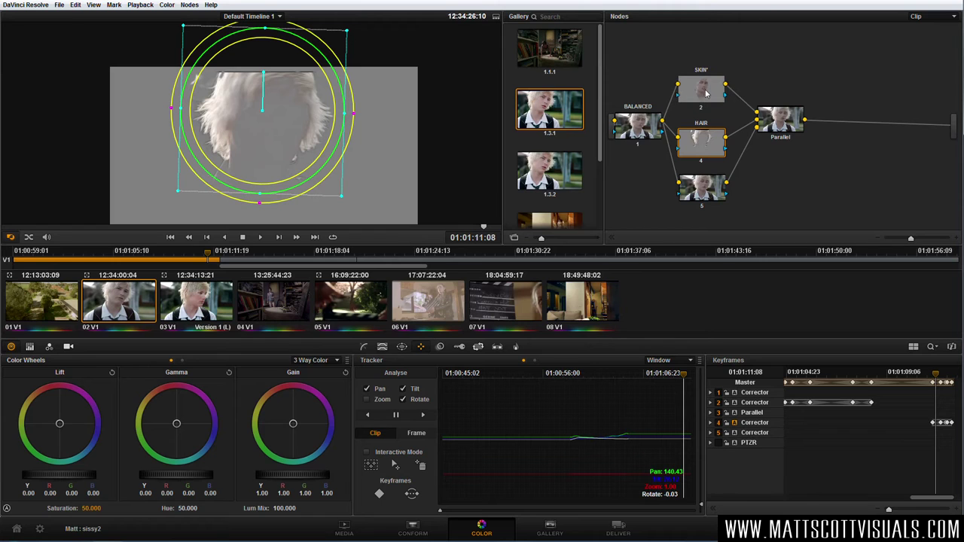
left_click(706, 194)
left_click_drag(706, 194, 711, 196)
- At 01:00:57:04, add a circular window to node 5 and fit it over both eyes, size about 8.3 and rotated about 10.3
left_click_drag(150, 226, 224, 225)
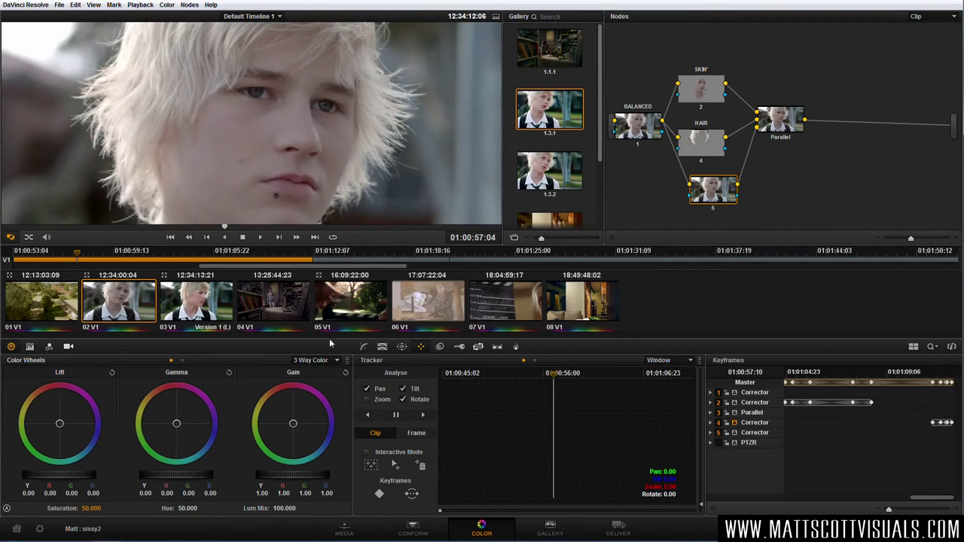
left_click(402, 347)
left_click(372, 397)
left_click_drag(258, 205, 381, 128)
left_click_drag(290, 131, 287, 136)
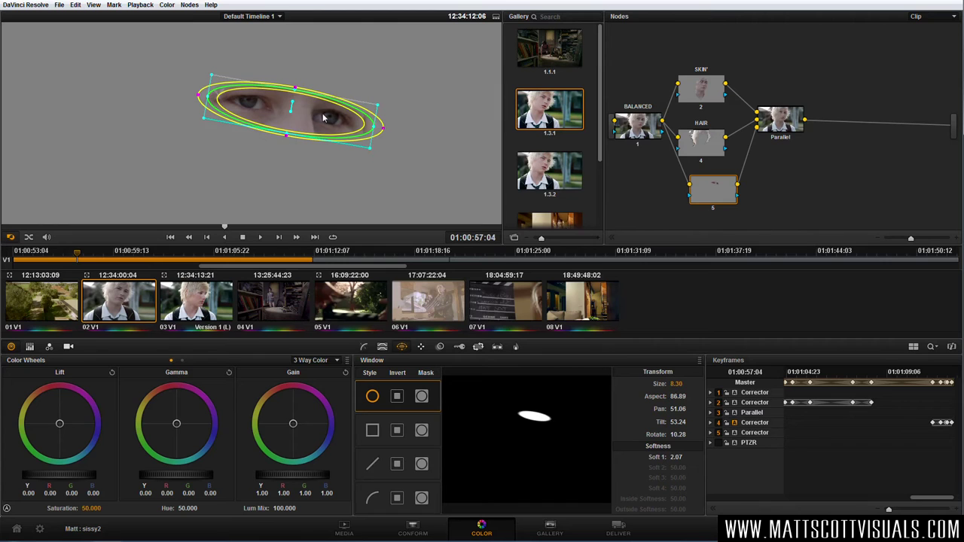
- Track the eye window forward from 01:00:57:04 using pan, tilt and rotate, and scrub back to 01:01:02:11 to check the track
left_click(422, 347)
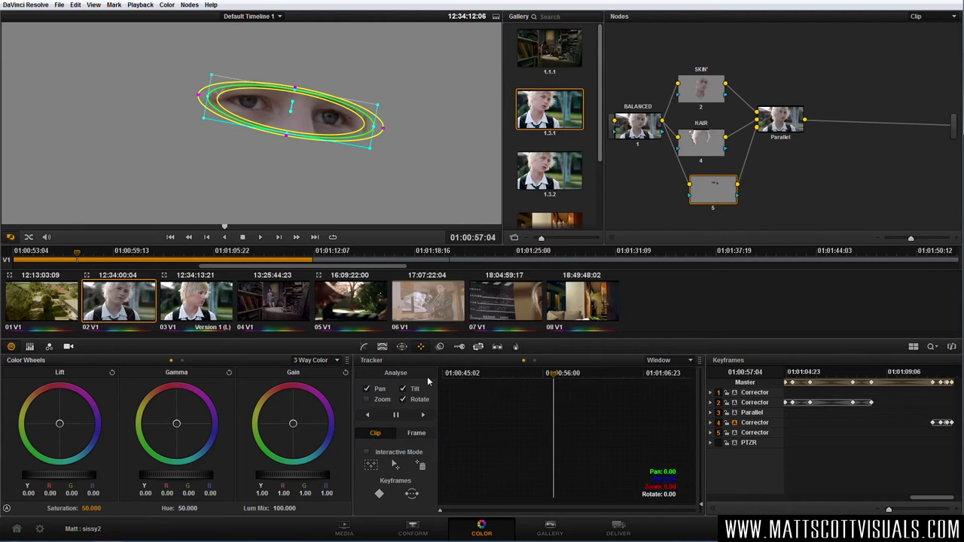
left_click(422, 415)
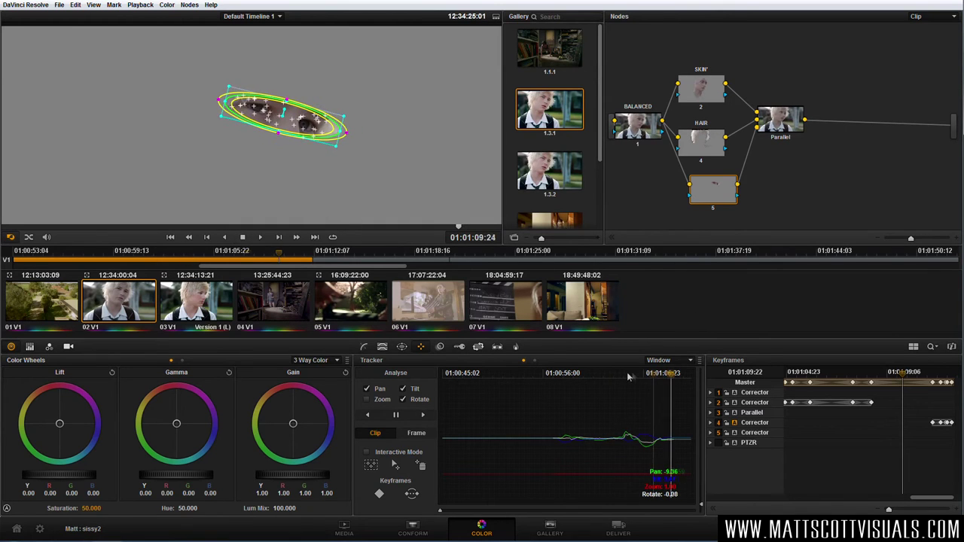
left_click_drag(654, 374, 603, 379)
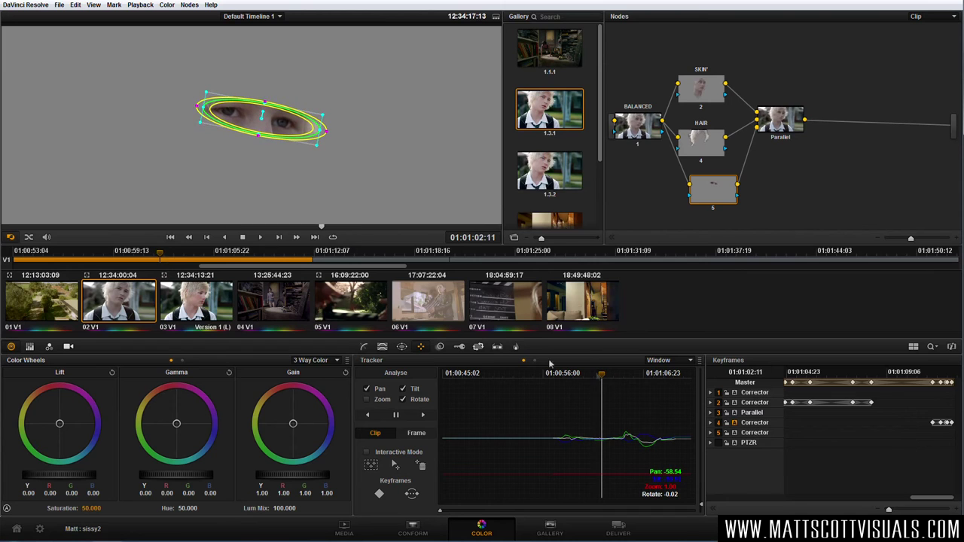
- Key the irises in node 5 with hue center 94.1, width 41.5, saturation high 19.4 and blur radius 100, and narrow the eye window's aspect to 83.56
left_click(382, 347)
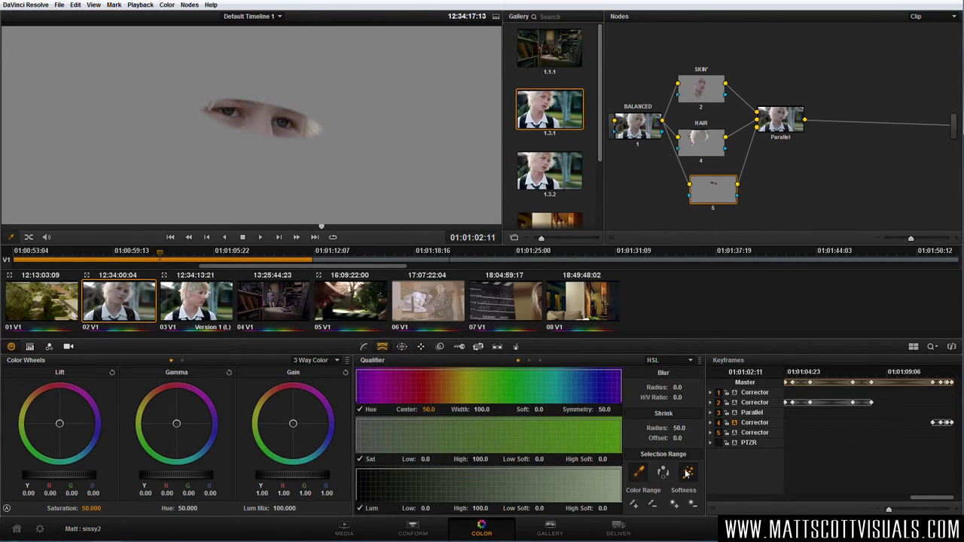
left_click(687, 472)
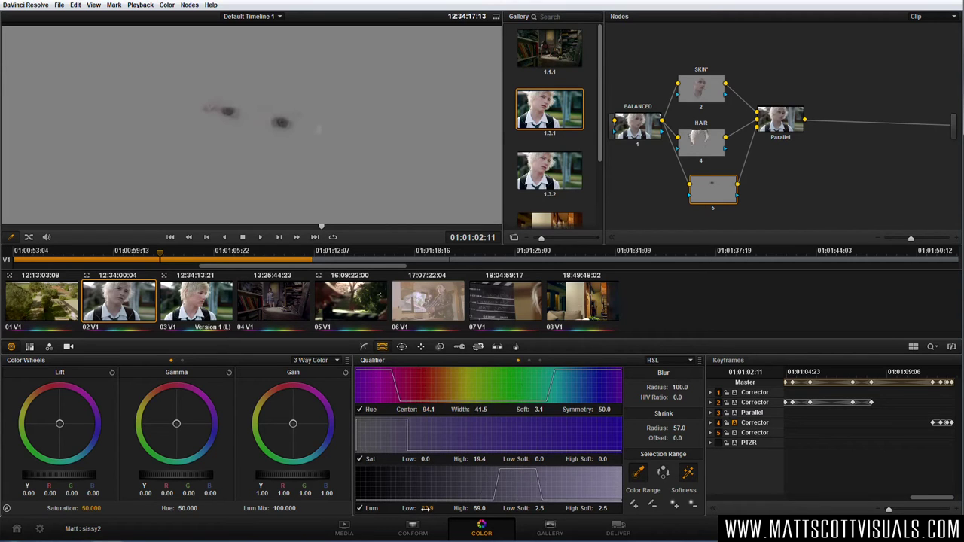
left_click(403, 348)
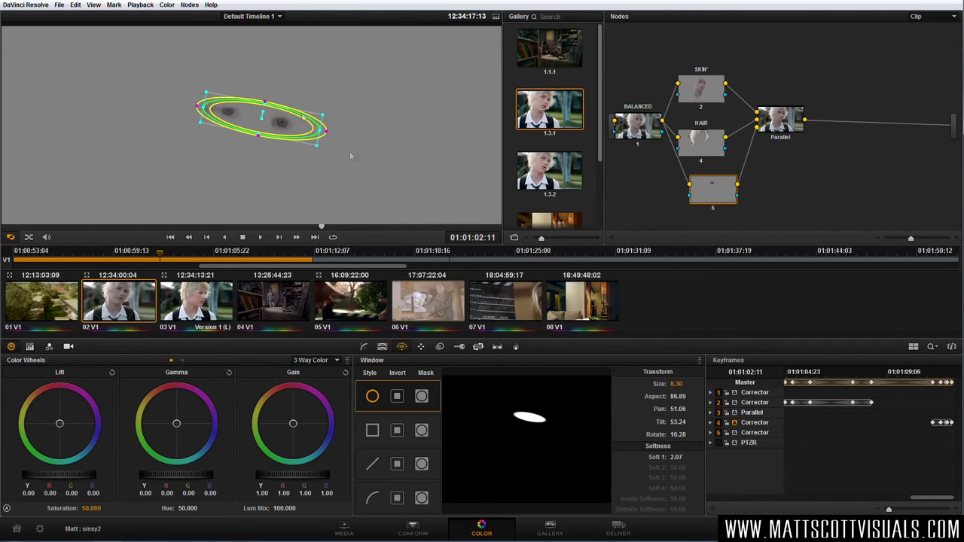
left_click_drag(321, 134, 278, 126)
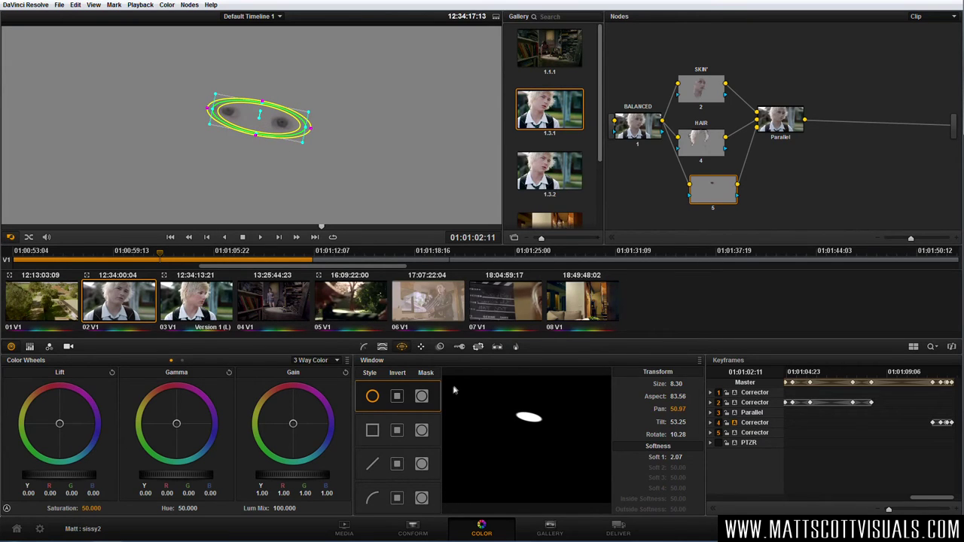
- Place node 5 beneath the HAIR node and label it EYES
left_click_drag(709, 199, 700, 211)
right_click(699, 211)
left_click(764, 222)
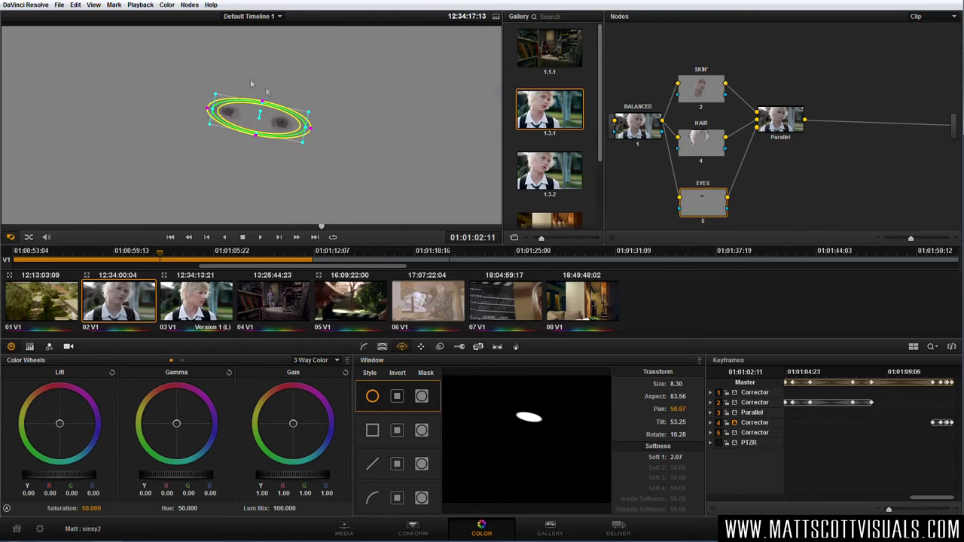
- Turn off the highlight, raise the EYES node's gain to about 1.34, tint its gain and gamma toward blue, and compare with it disabled
key("shift+h")
scroll(252, 84, "up", 3)
left_click(10, 240)
left_click(22, 246)
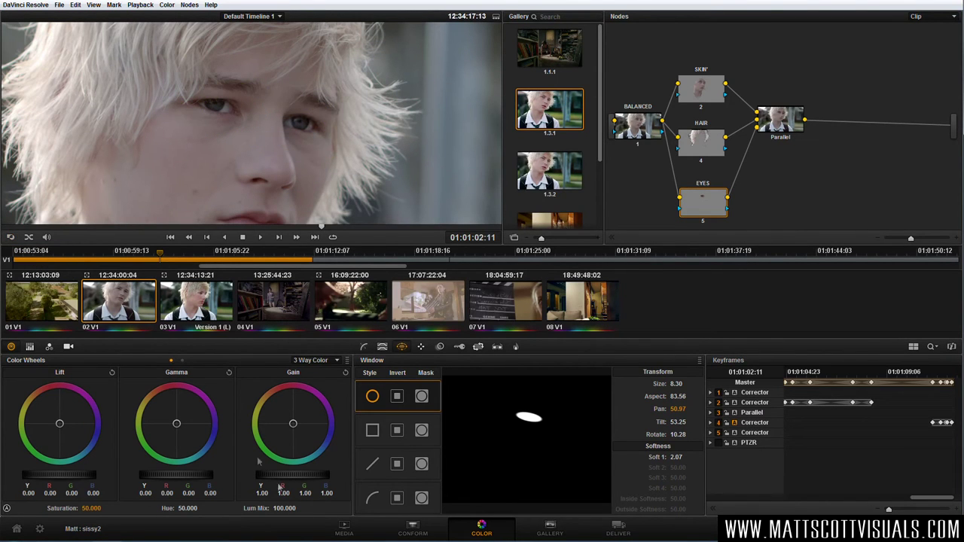
left_click_drag(285, 475, 433, 463)
left_click_drag(315, 431, 314, 438)
left_click_drag(204, 431, 204, 454)
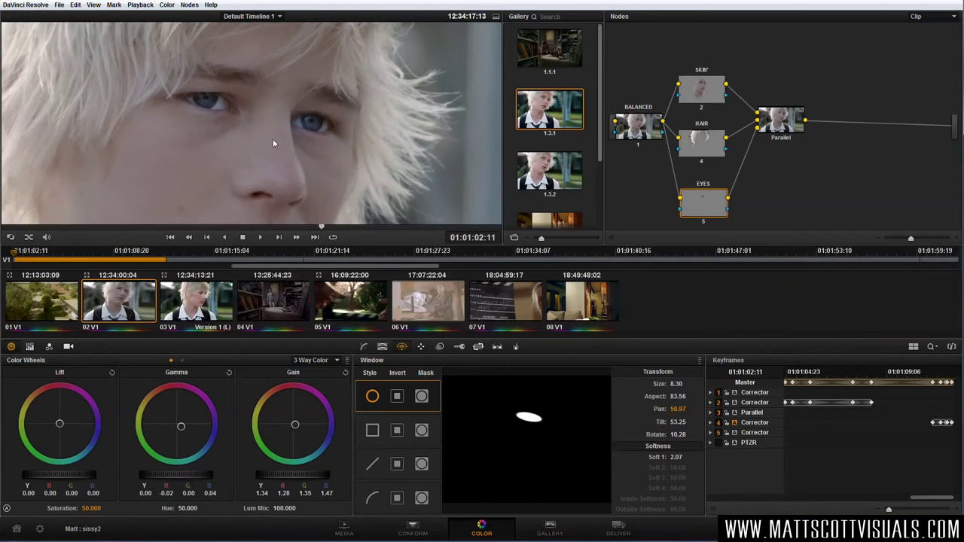
key("ctrl+d")
key("ctrl+d")
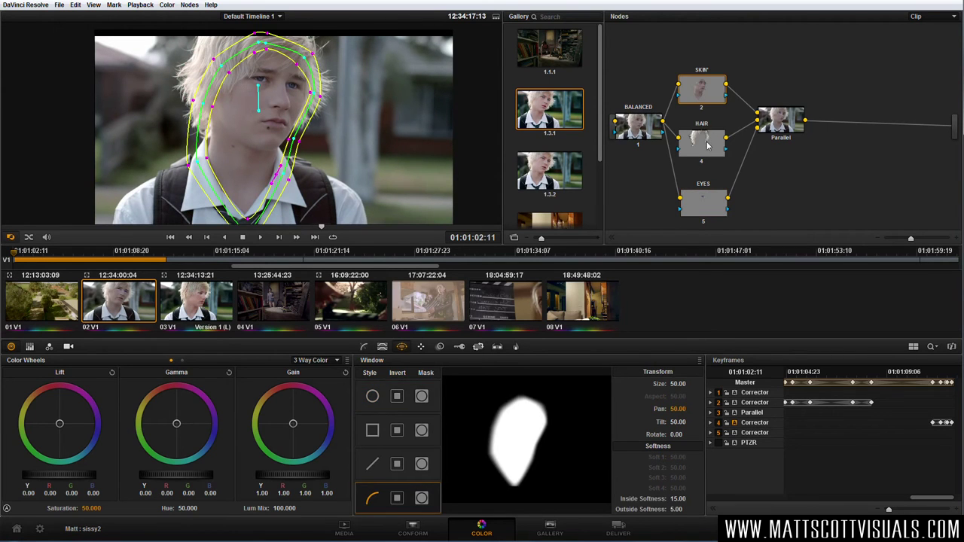
- Line up the HAIR and EYES nodes below SKIN' and move the Parallel node closer to them
left_click(707, 138)
left_click(704, 208)
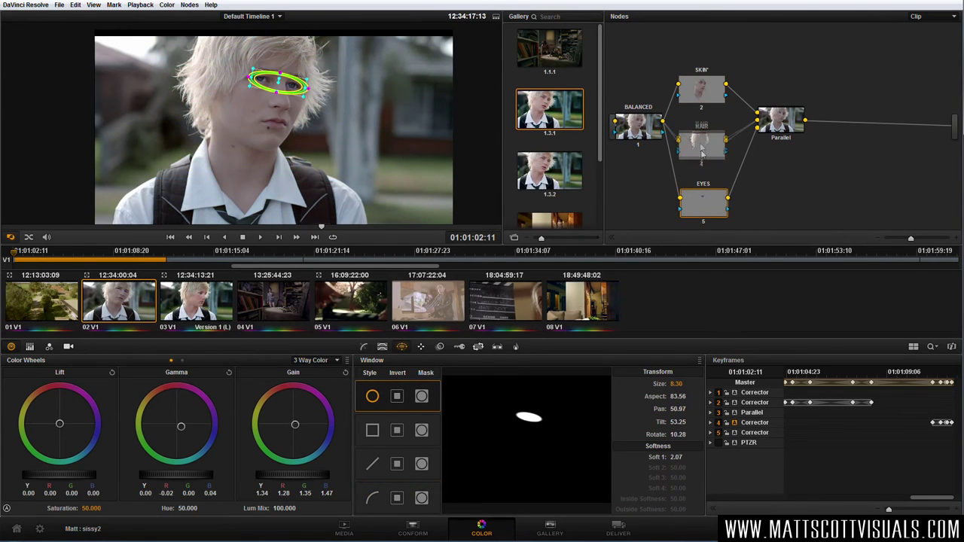
left_click_drag(698, 213, 698, 207)
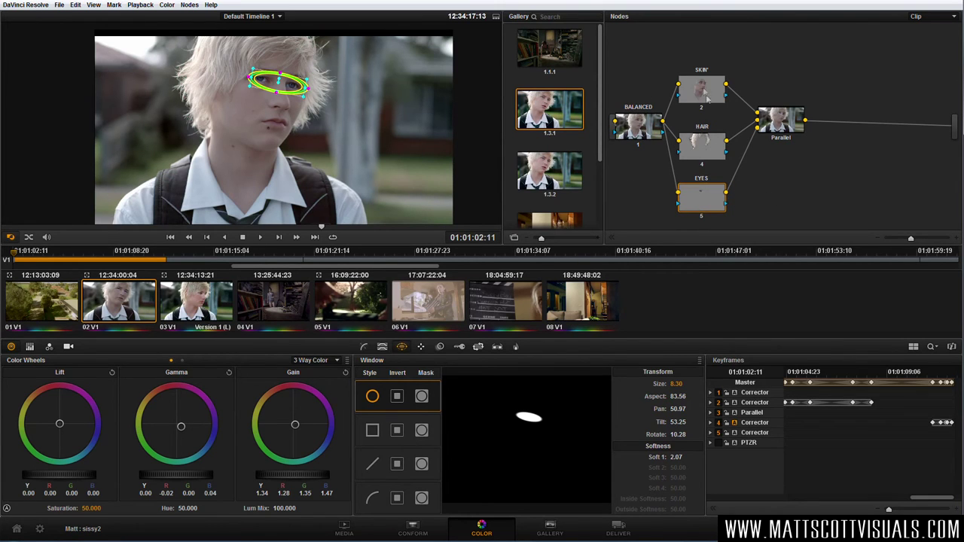
left_click_drag(787, 130, 759, 138)
right_click(772, 148)
left_click(768, 146)
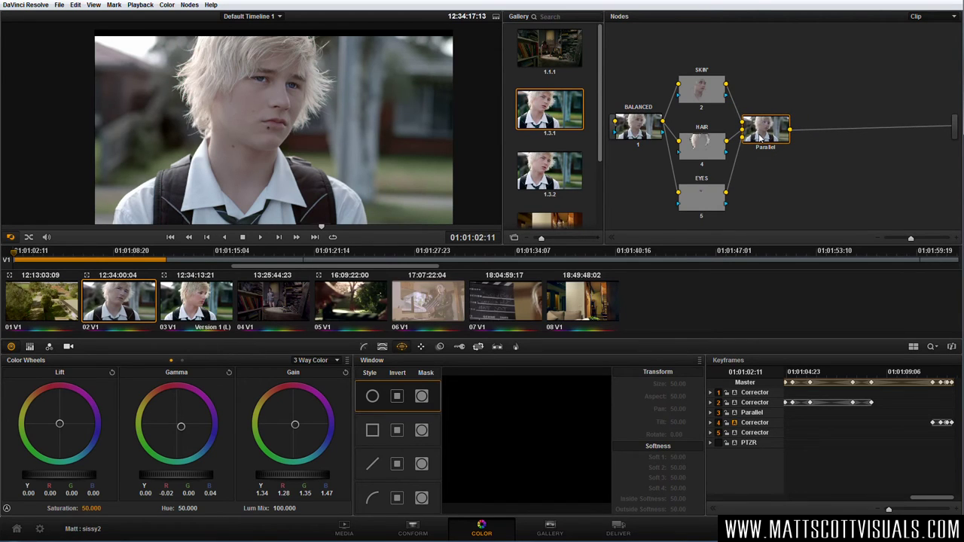
- Shift the SKIN', HAIR and EYES nodes upward to free space below them in the node graph
left_click(636, 122)
left_click(769, 139)
left_click_drag(711, 205, 709, 189)
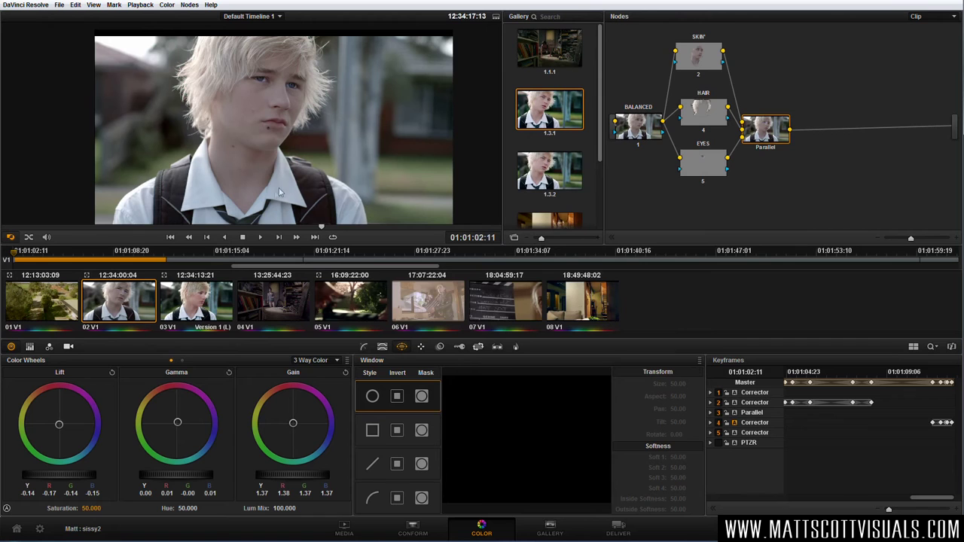
- Add another parallel node feeding the Parallel mixer, place it below EYES and label it SHIRT
scroll(280, 201, "down", 2)
scroll(280, 201, "up", 2)
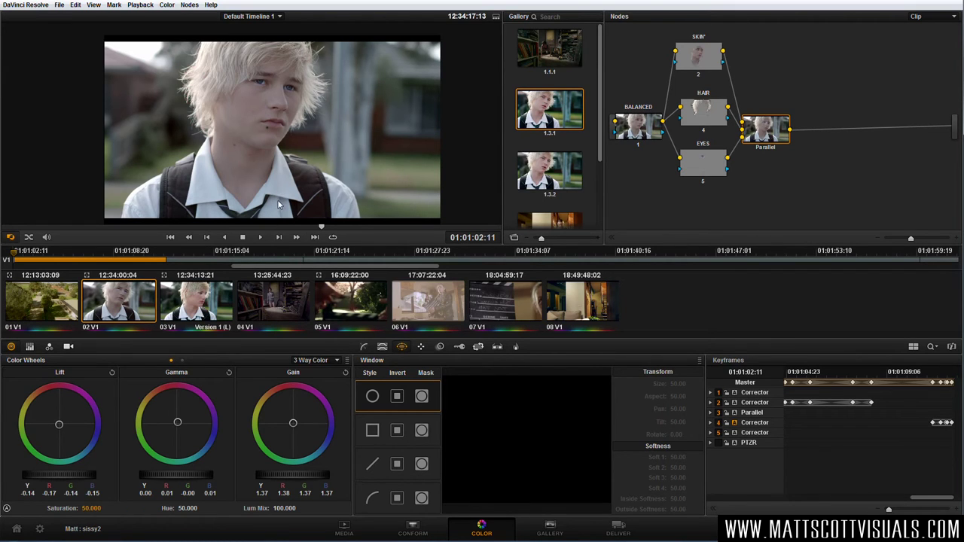
left_click(708, 171)
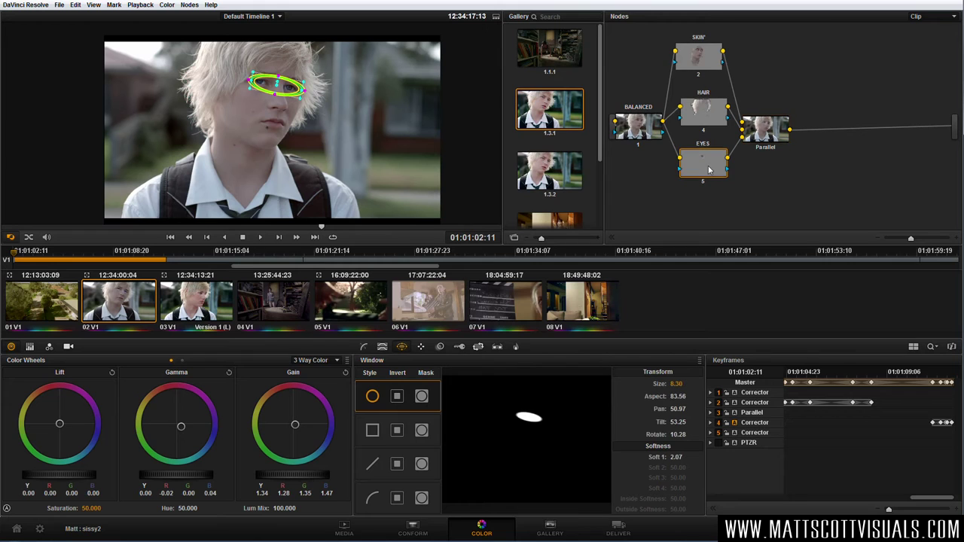
left_click(706, 58)
left_click(189, 4)
left_click(227, 35)
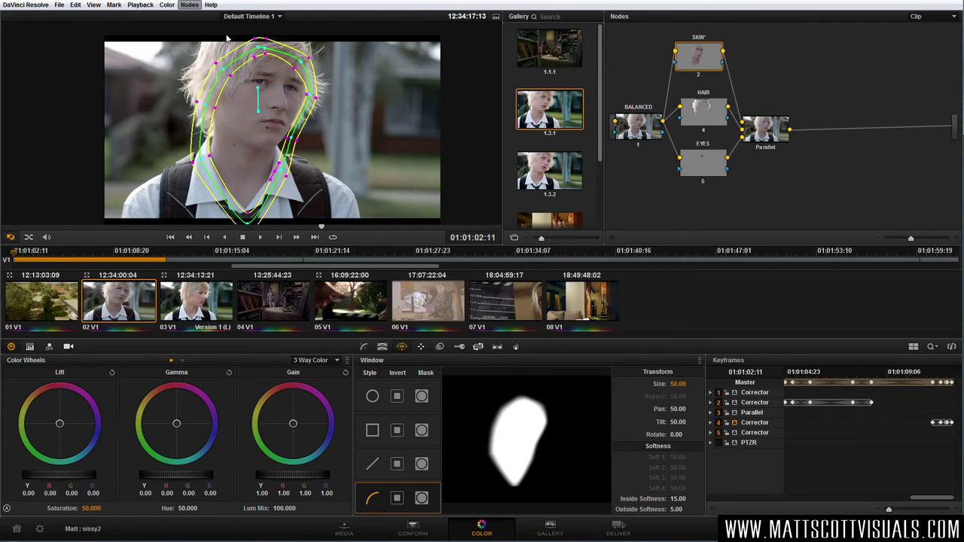
left_click_drag(705, 211, 706, 207)
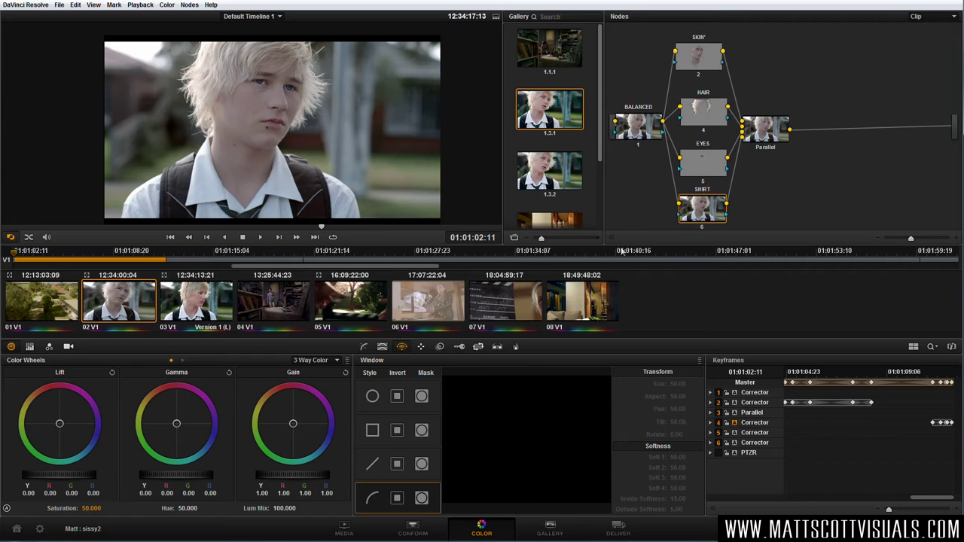
- Sample the white shirt collar with the SHIRT node's HSL qualifier with softness enabled, and raise luminance high to 97.1
left_click(383, 346)
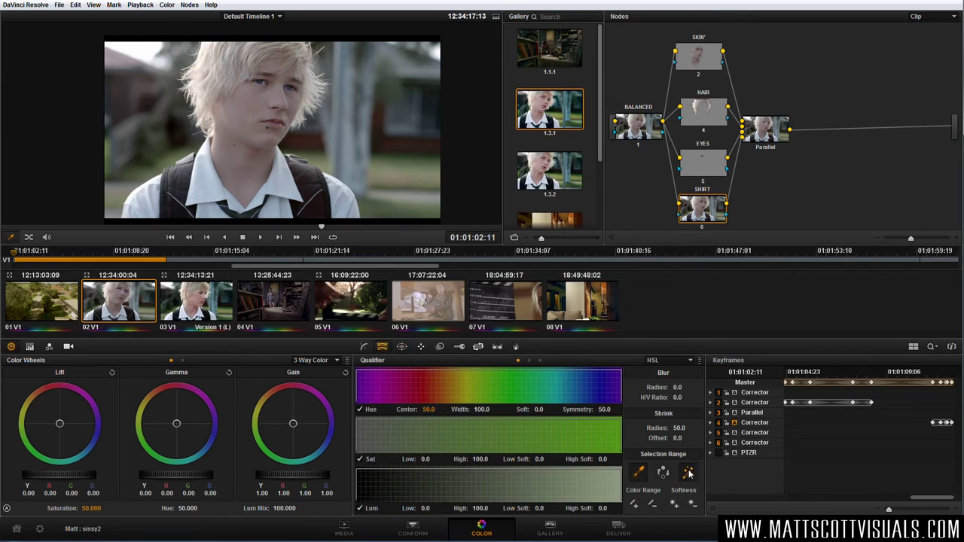
left_click(286, 187)
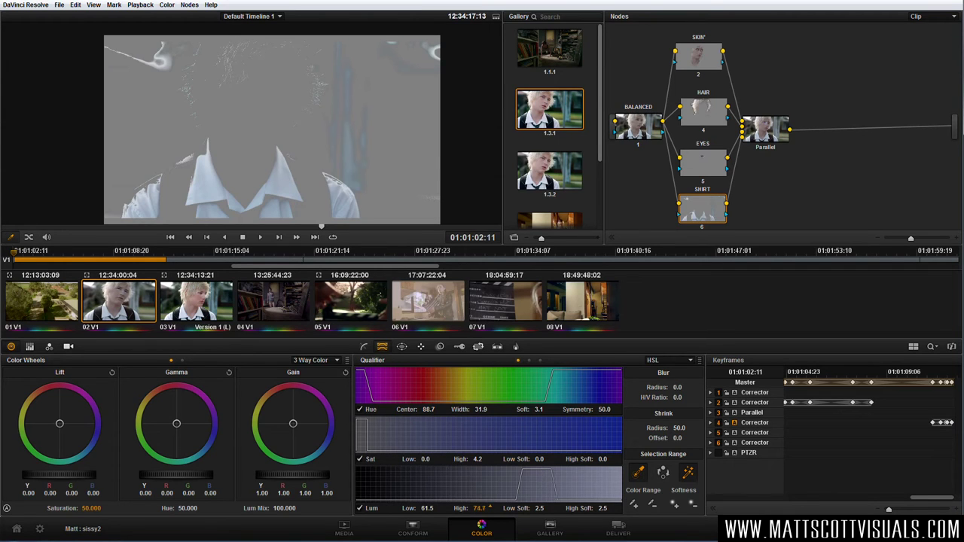
left_click_drag(479, 508, 489, 508)
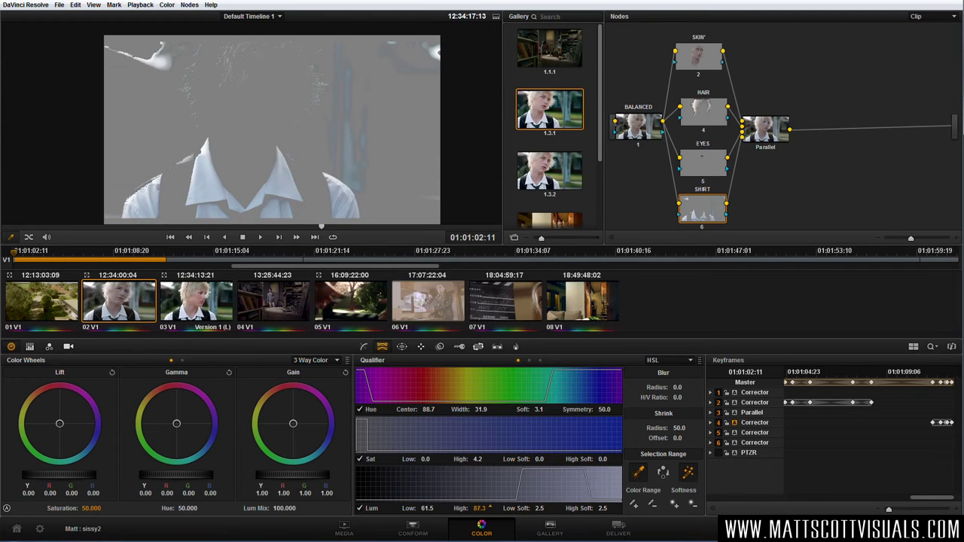
- Compare the shirt key with and without the hue qualifier, and leave hue disabled
left_click(361, 410)
left_click(360, 410)
left_click(361, 409)
left_click(360, 409)
scroll(137, 193, "up", 3)
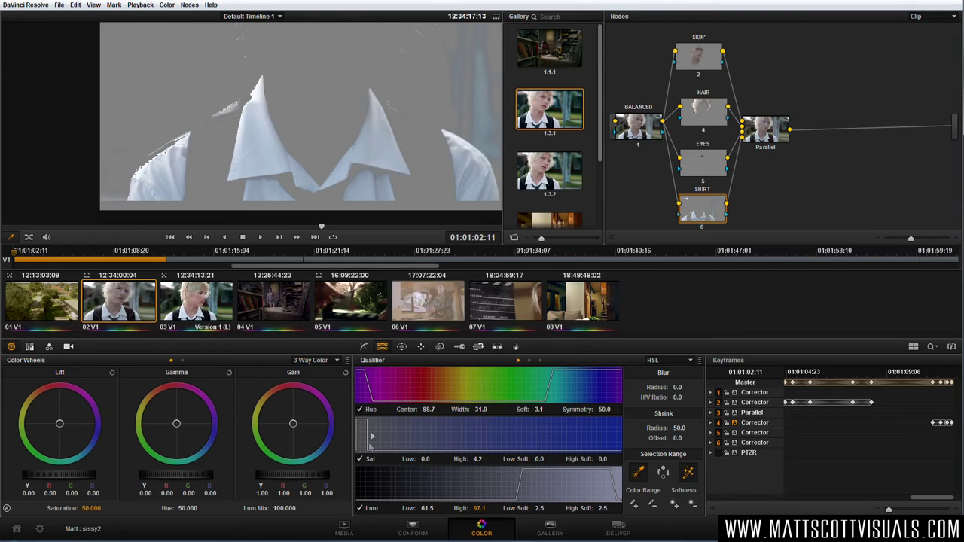
left_click(360, 409)
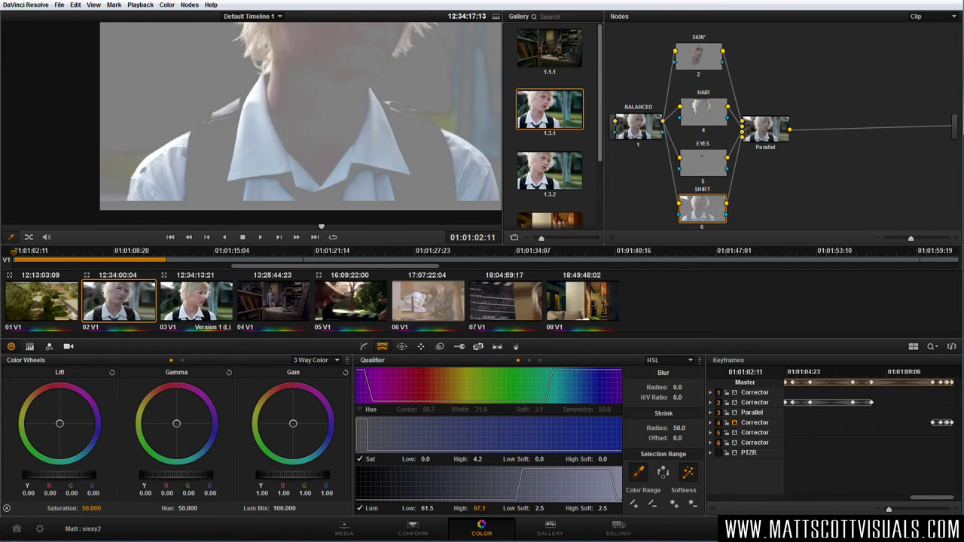
- Set the shirt key's luminance range to low 60.4 and high 100, with high softness 0
scroll(349, 142, "down", 2)
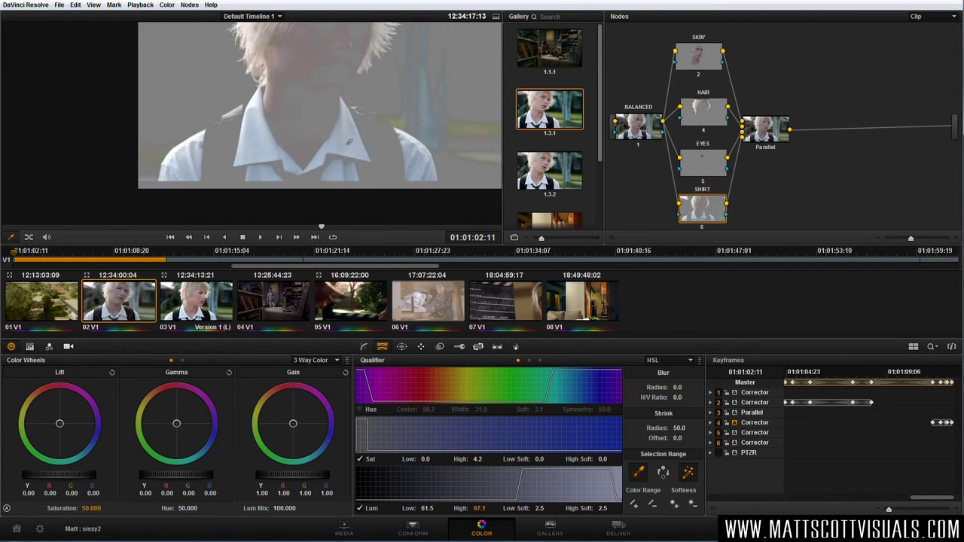
scroll(337, 141, "down", 2)
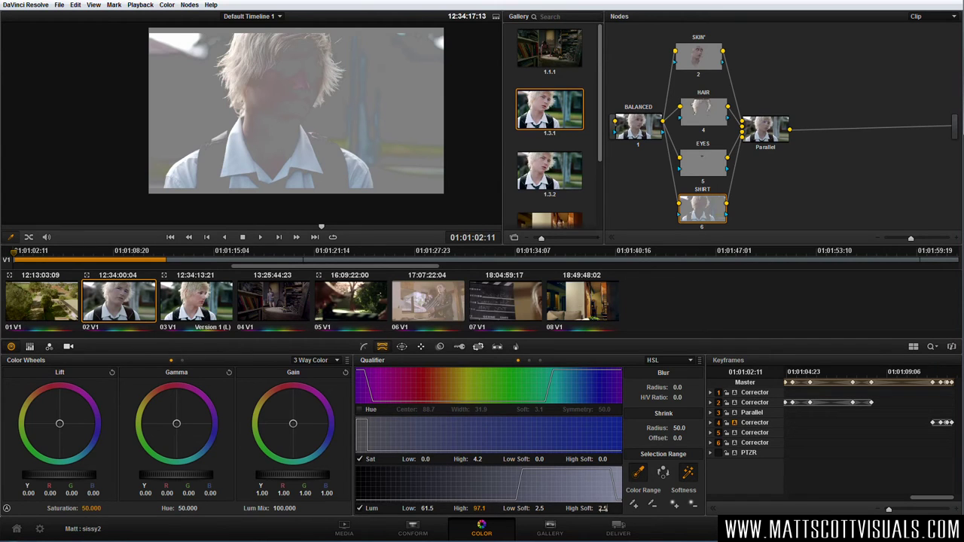
left_click_drag(479, 509, 488, 507)
left_click_drag(427, 508, 422, 508)
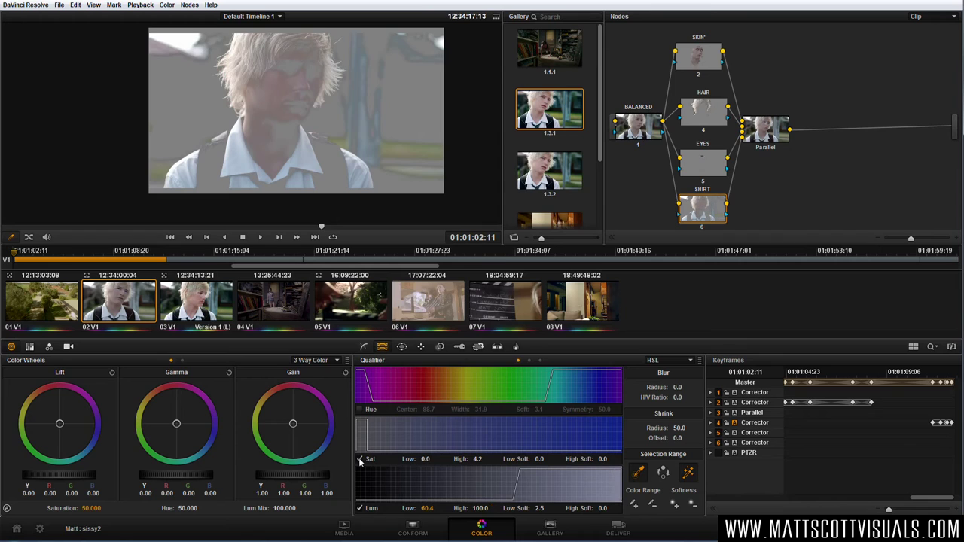
- Draw a closed curve window on the SHIRT node around the shoulders and collar, dipping at the neck, and refine its points at the collar tip
left_click(401, 346)
left_click(372, 498)
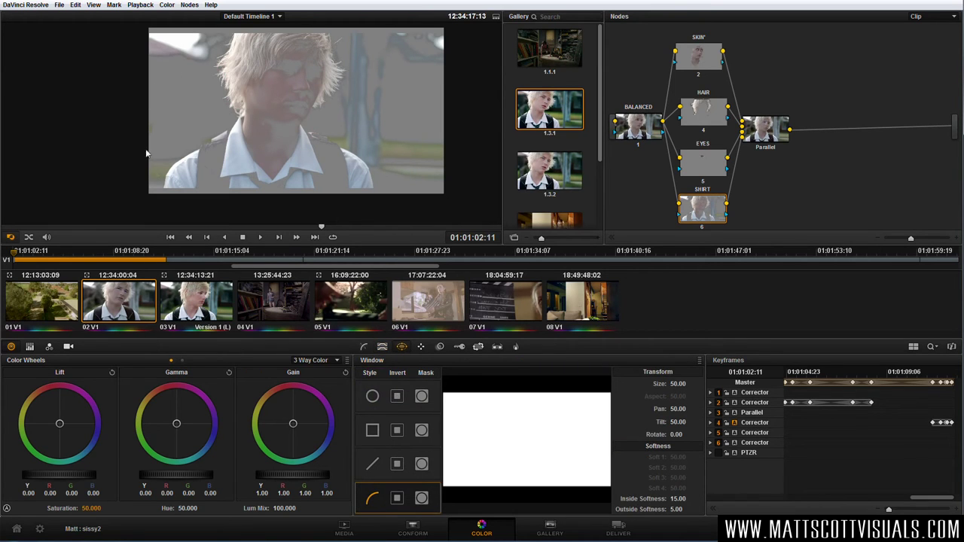
left_click(157, 188)
left_click(176, 154)
left_click(236, 109)
left_click(252, 126)
left_click(269, 161)
left_click(294, 119)
left_click(323, 124)
left_click(374, 167)
left_click(380, 203)
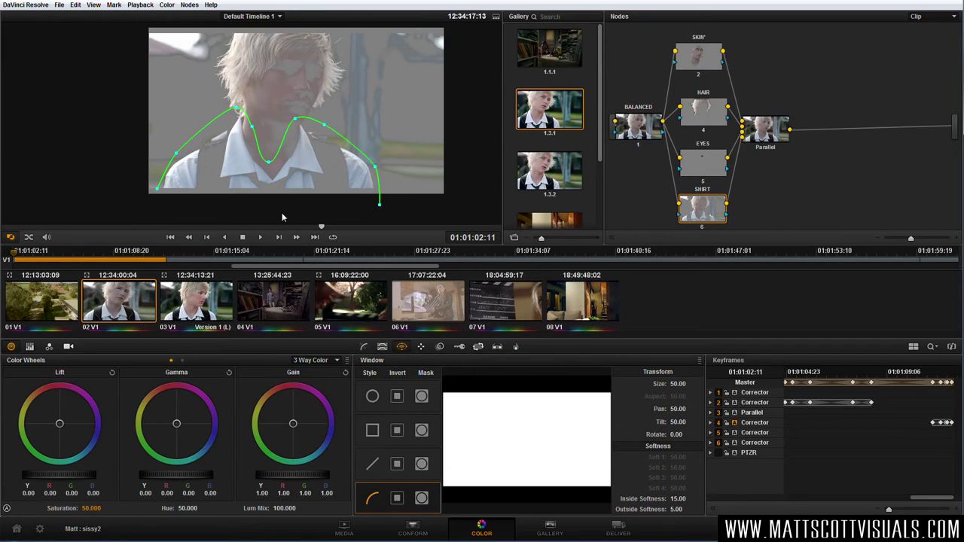
left_click(161, 205)
left_click(156, 188)
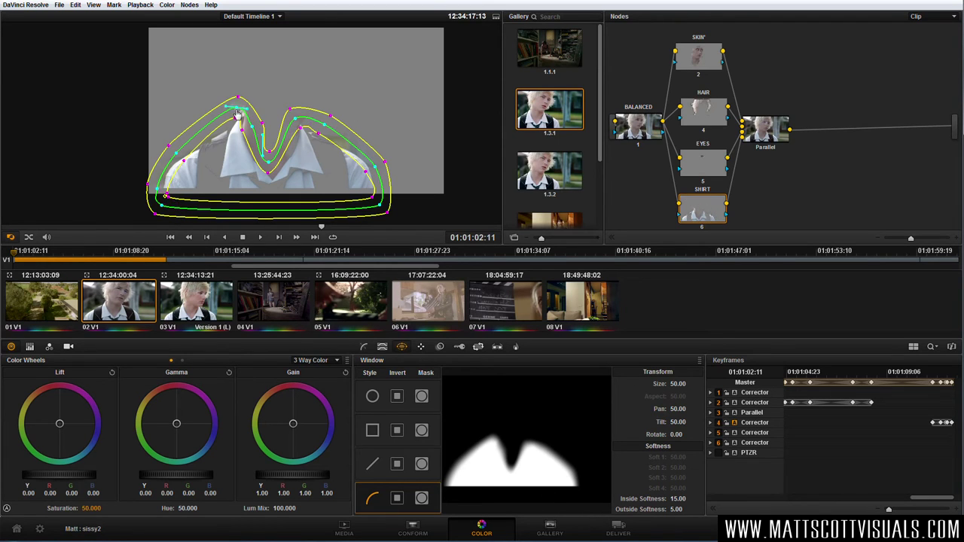
left_click_drag(252, 130, 241, 115)
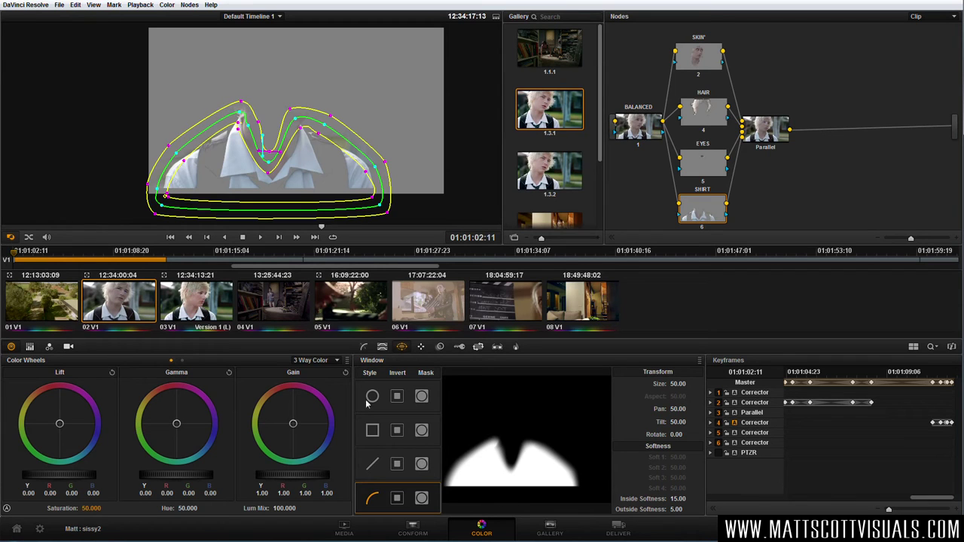
- Set the shirt key's blur radius to 43.9, enable hue again and set the hue center to 85.6
left_click(381, 347)
left_click_drag(680, 387, 701, 387)
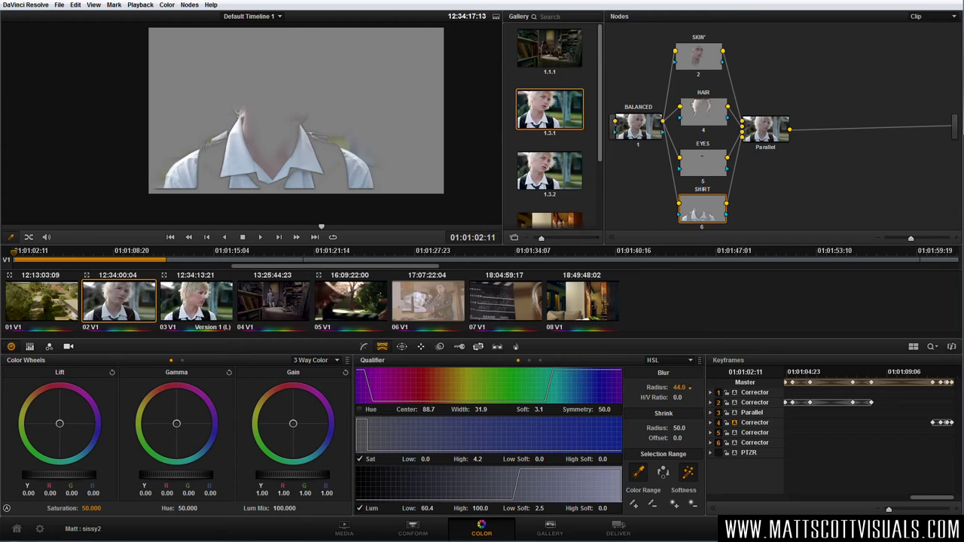
left_click(359, 410)
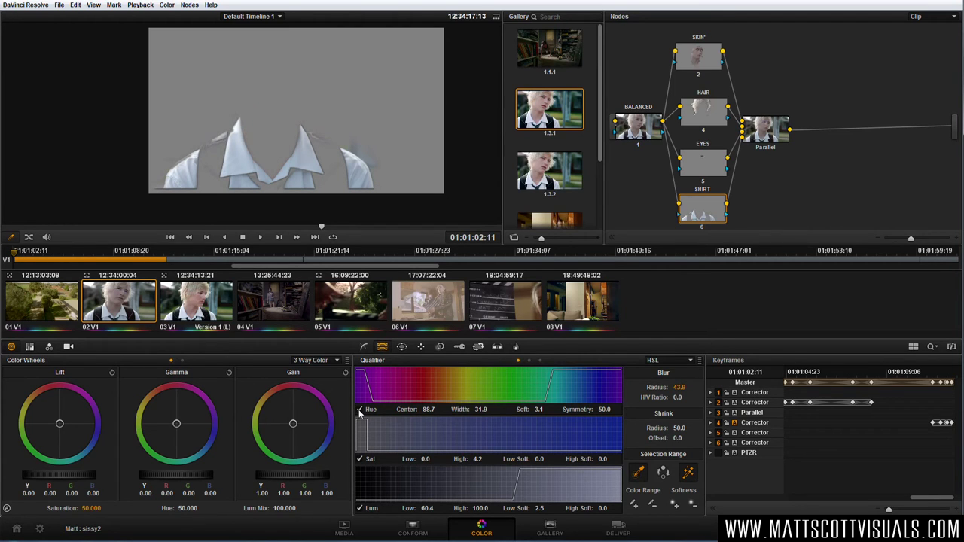
left_click_drag(427, 409, 433, 407)
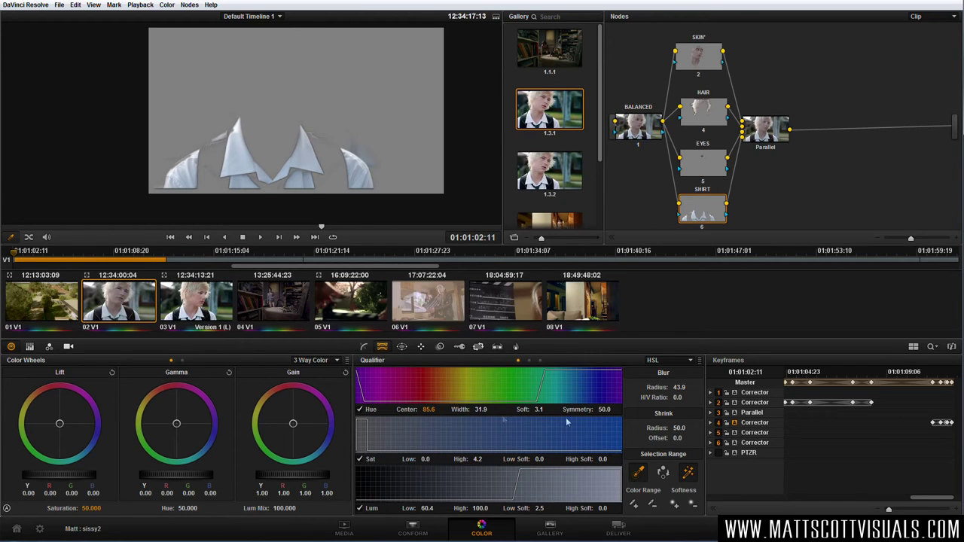
left_click_drag(544, 408, 547, 409)
- Track the shirt window forward from 01:01:02:11 using pan, tilt and rotate, stop around 01:01:11:05, and scrub back to 01:01:02:12
left_click(421, 347)
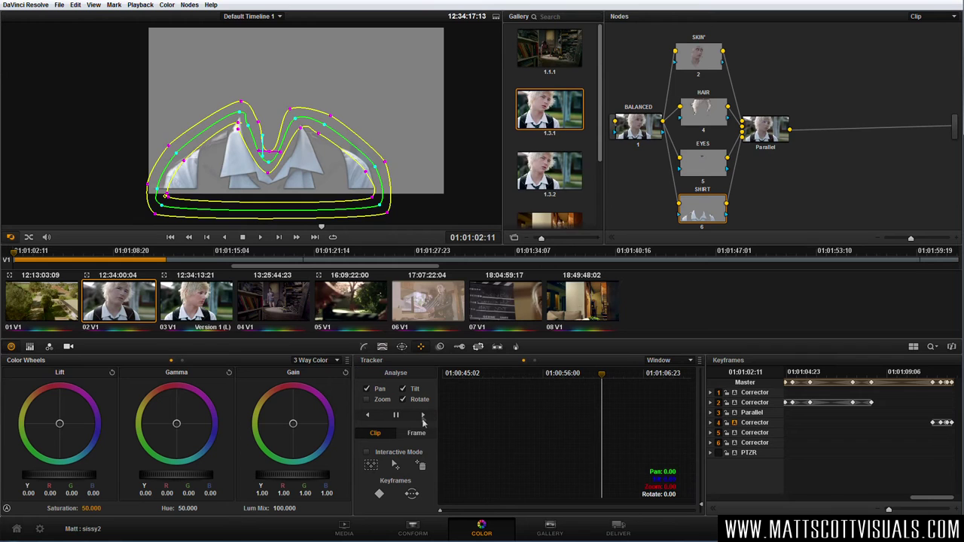
left_click(423, 414)
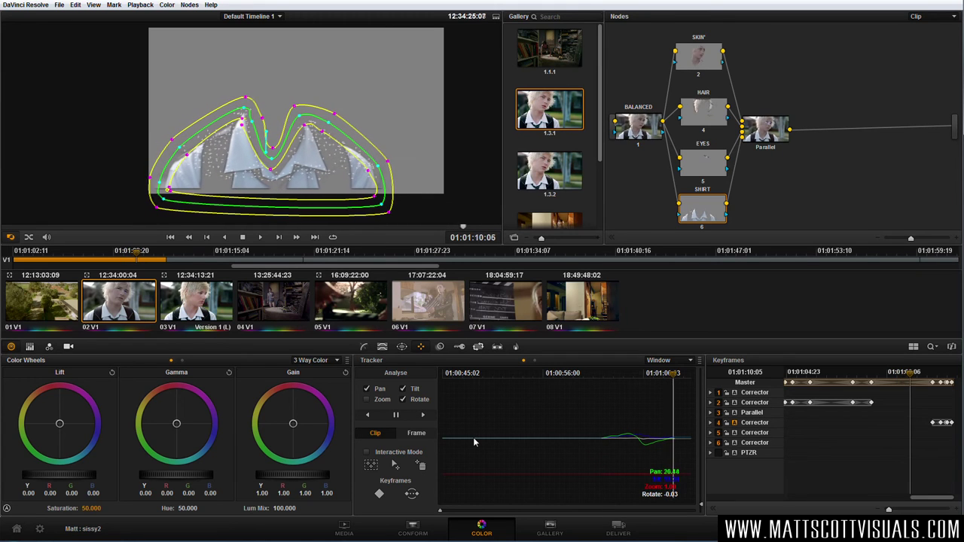
left_click(396, 416)
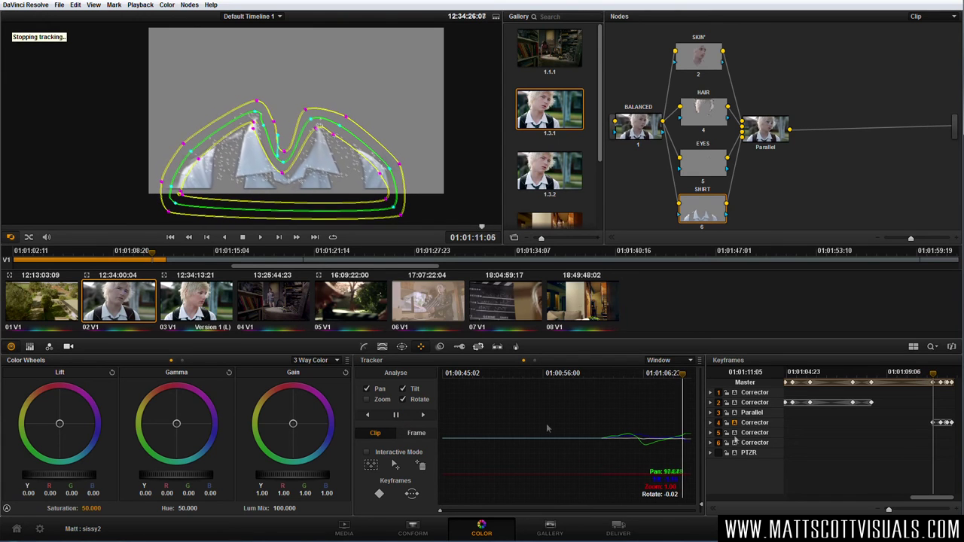
left_click_drag(680, 378, 602, 385)
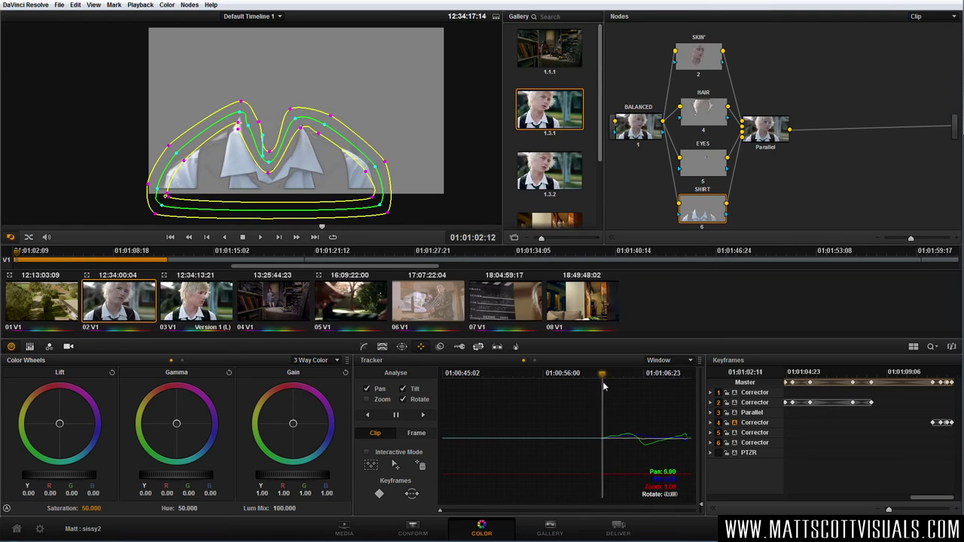
- Track the shirt window backward from 01:01:02:12 to the clip's start at 01:00:59:18
left_click(367, 415)
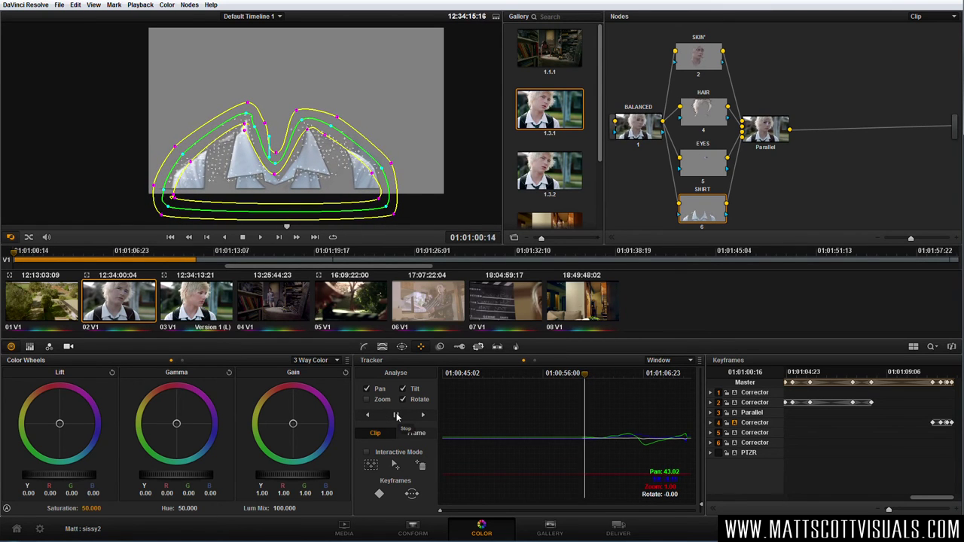
left_click(396, 416)
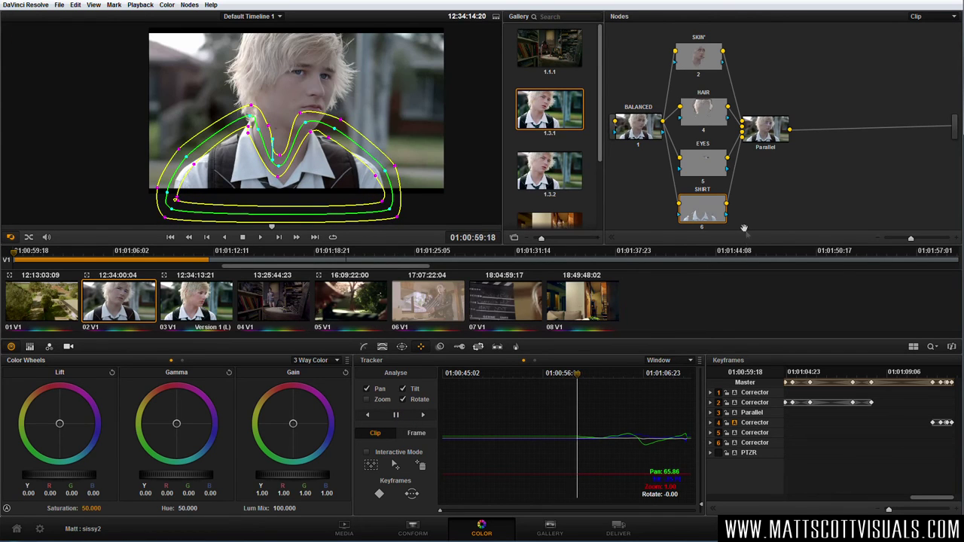
- Reset the gamma and gain color balance on the EYES node
left_click_drag(710, 216, 711, 217)
left_click(712, 166)
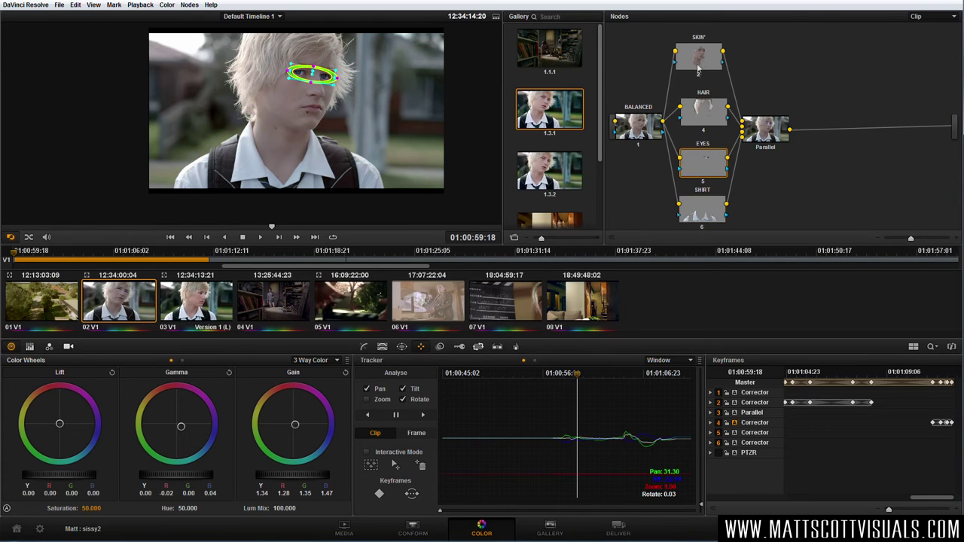
left_click(773, 138)
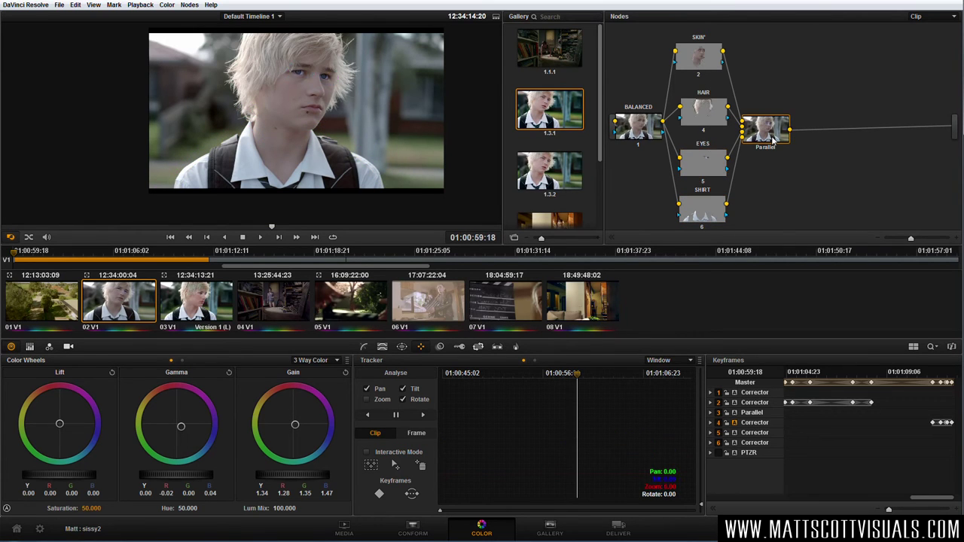
left_click(705, 165)
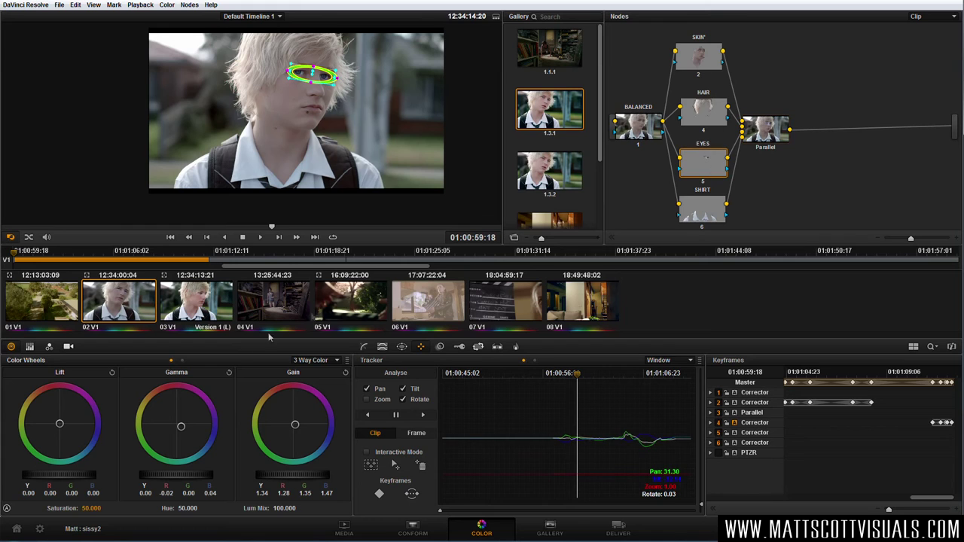
left_click(229, 373)
left_click(345, 373)
- Add a serial node after the Parallel node and label it contrast
left_click(364, 347)
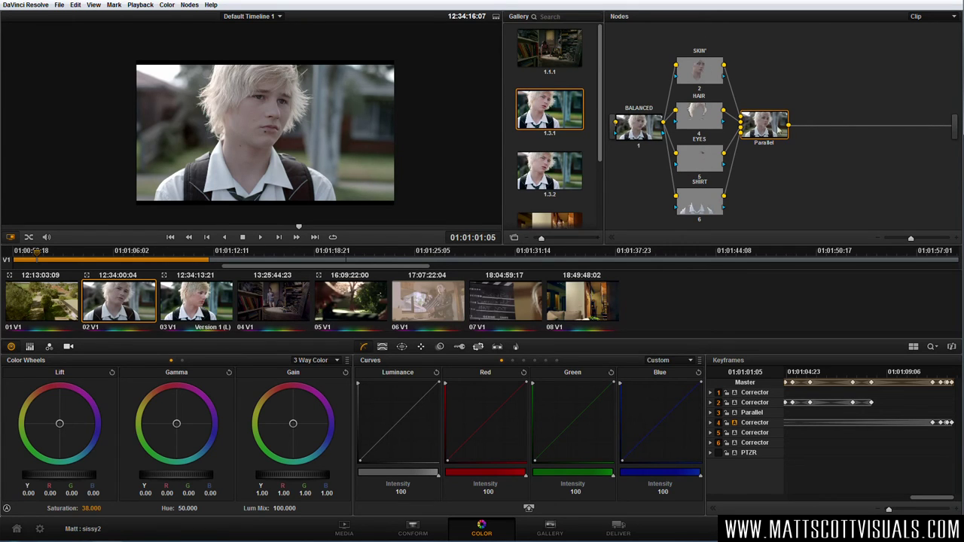
key("alt+s")
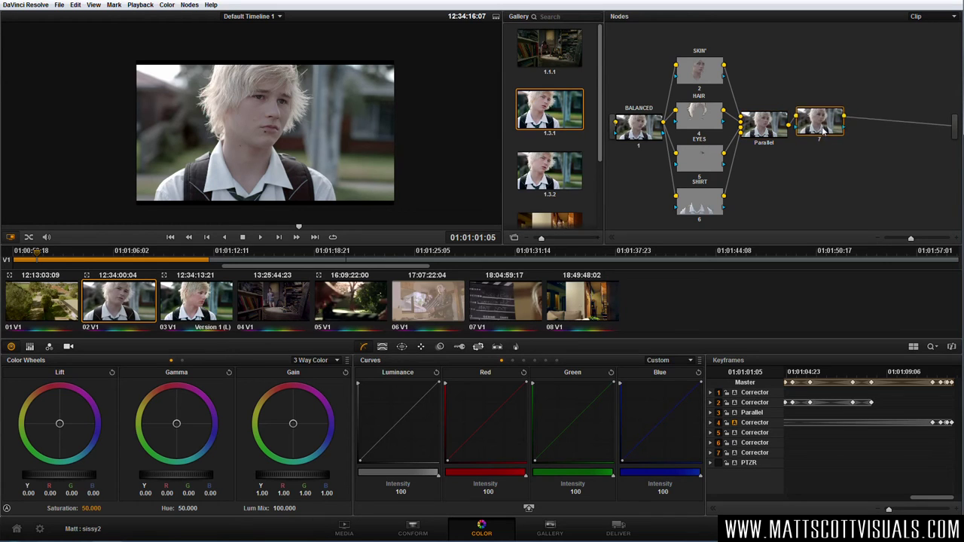
right_click(824, 136)
left_click(931, 166)
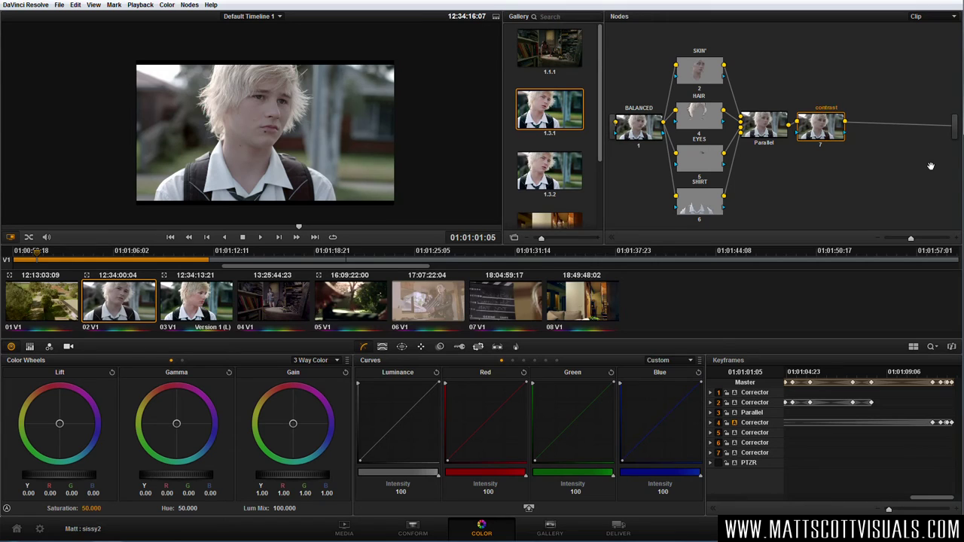
key("Return")
- Shape a gentle custom contrast curve with slightly lowered shadows and lifted upper midtones, and toggle the contrast node to compare
left_click_drag(373, 452, 367, 461)
left_click_drag(403, 418, 407, 409)
left_click_drag(369, 457, 370, 454)
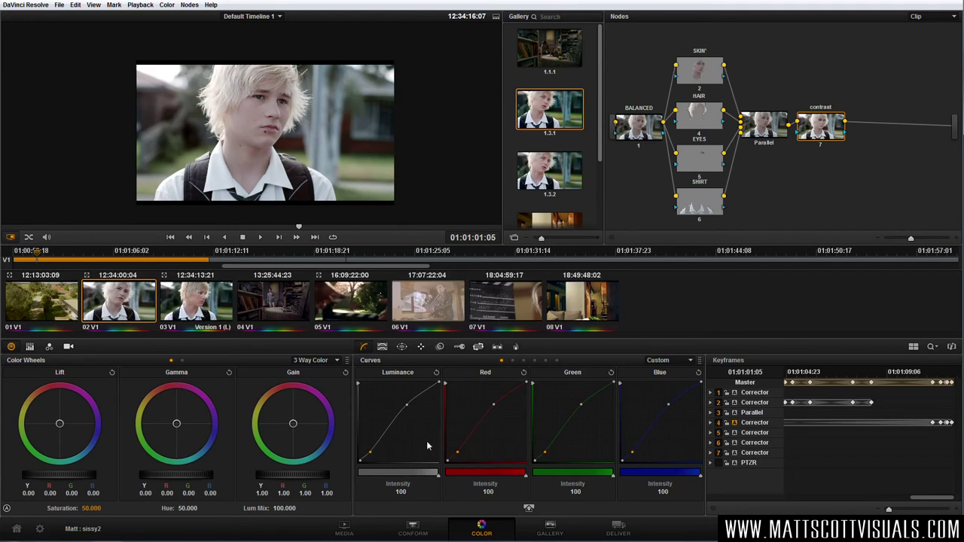
key("ctrl+d")
key("ctrl+d")
scroll(294, 173, "up", 2)
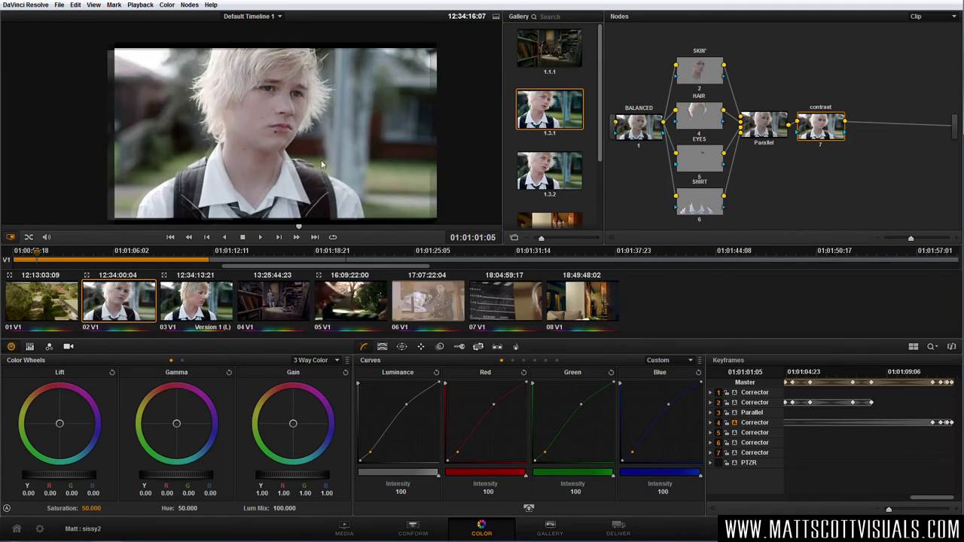
key("ctrl+d")
key("ctrl+d")
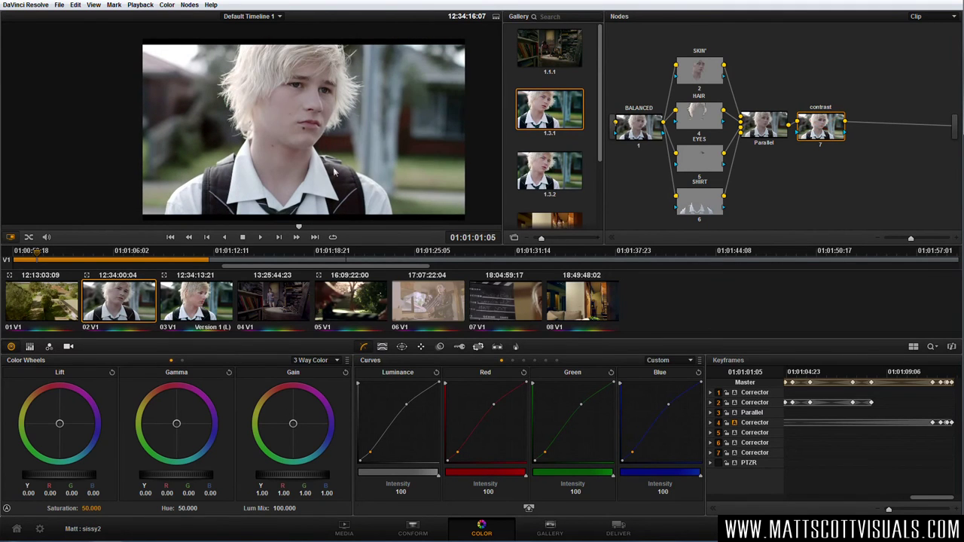
- Relabel the contrast node as COLOUR/CONTRAST
right_click(823, 118)
left_click(844, 131)
type("COLOUR/CONTRAST")
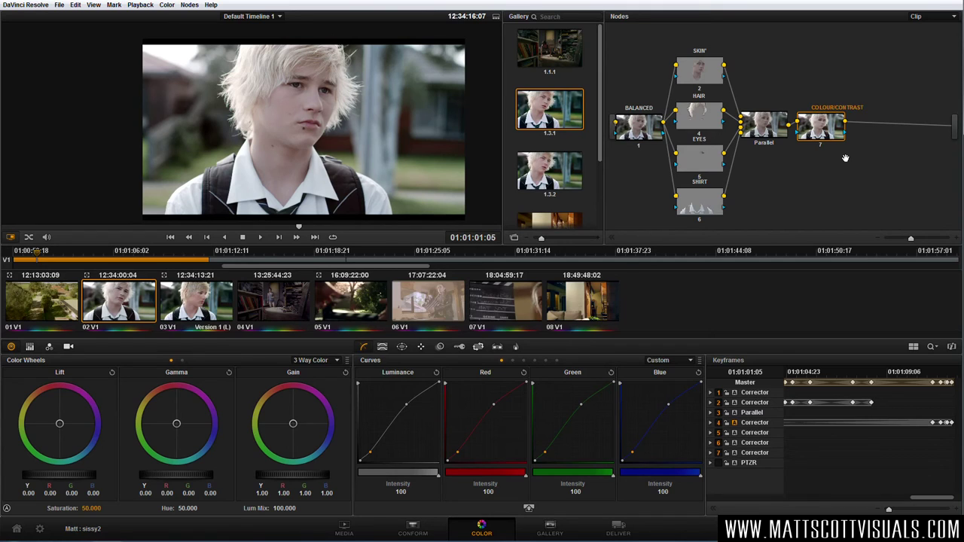
key("Return")
- Set the COLOUR/CONTRAST node's saturation to 60 and toggle the node to compare the image with and without it
double_click(93, 508)
type("60")
key("ctrl+d")
key("ctrl+d")
key("ctrl+d")
key("ctrl+d")
- Compare the graded frame against gallery still 1.3.1 with a split wipe, then turn the wipe off
mouse_move(819, 134)
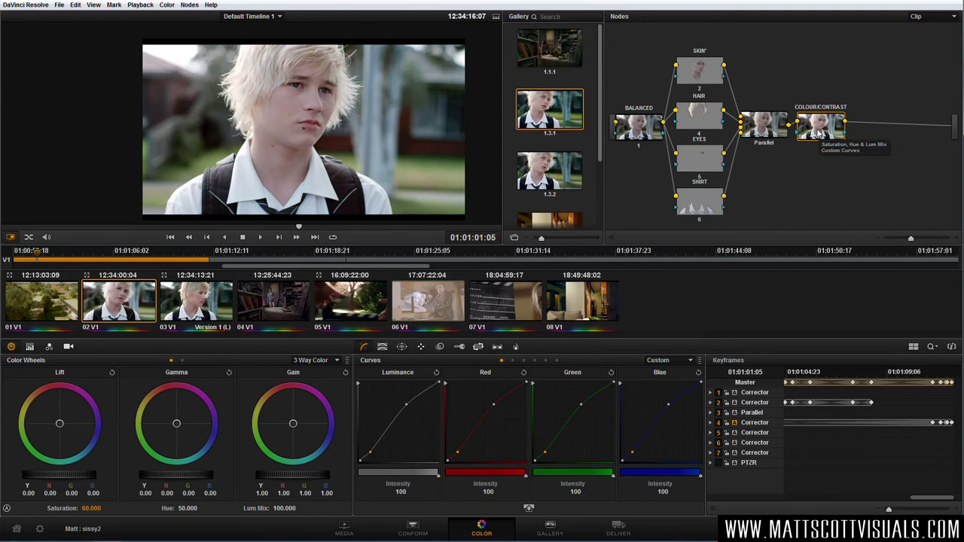
double_click(561, 115)
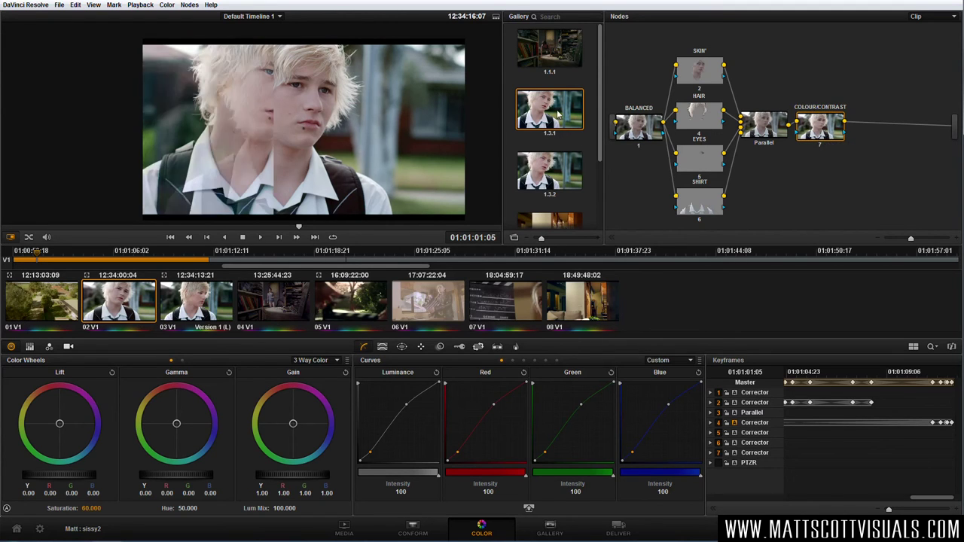
left_click_drag(292, 145, 359, 134)
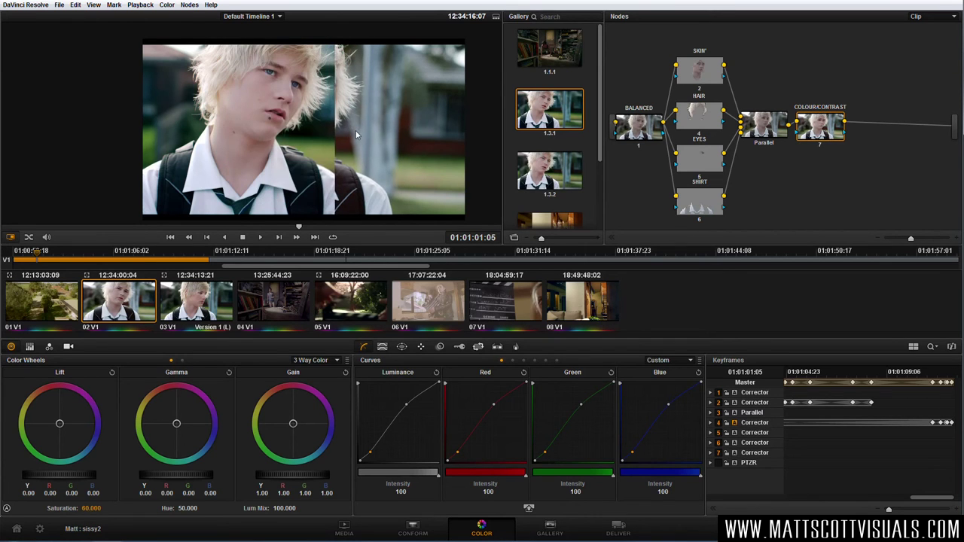
key("ctrl+w")
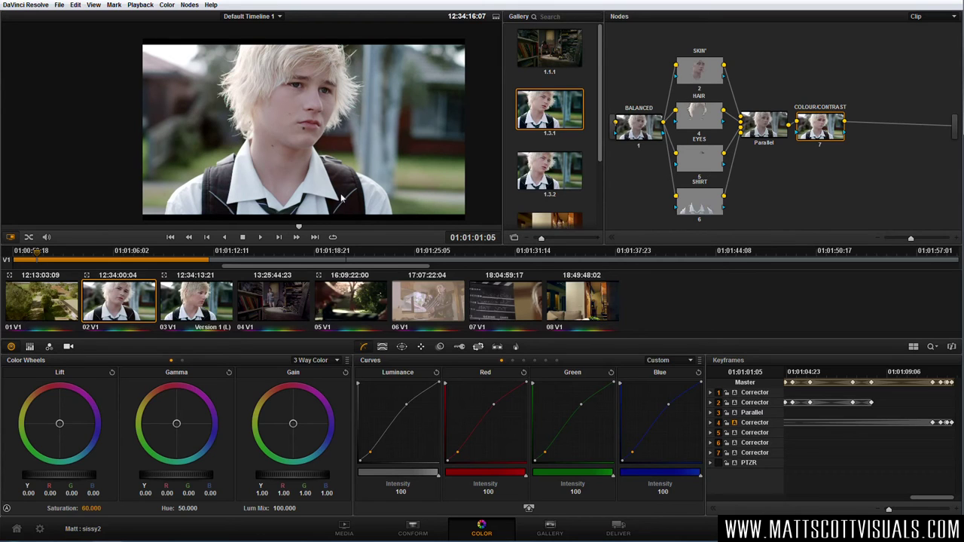
left_click_drag(821, 132, 822, 129)
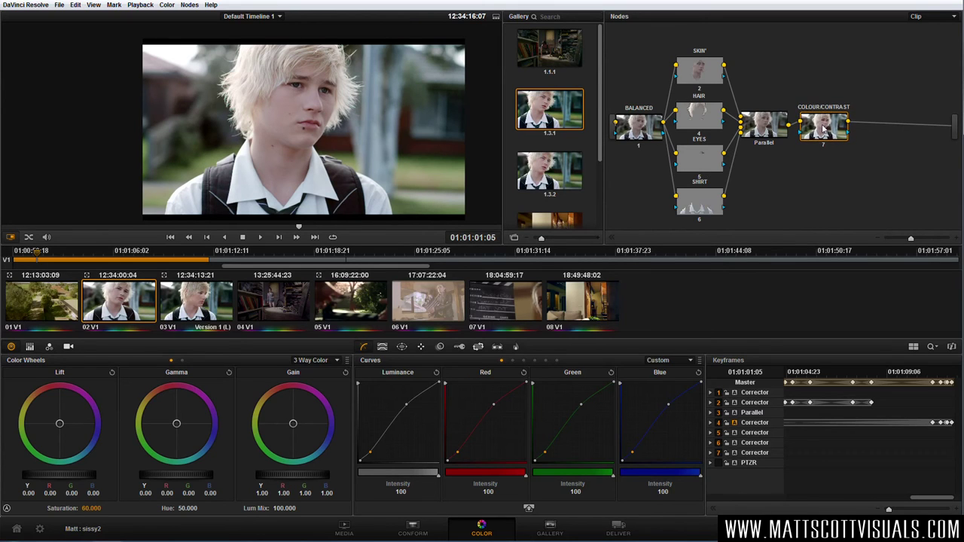
- Shift the SKIN node's gain slightly toward blue, with red 0.99 and blue 1.04, and nudge the HAIR node's gain balance
left_click(698, 73)
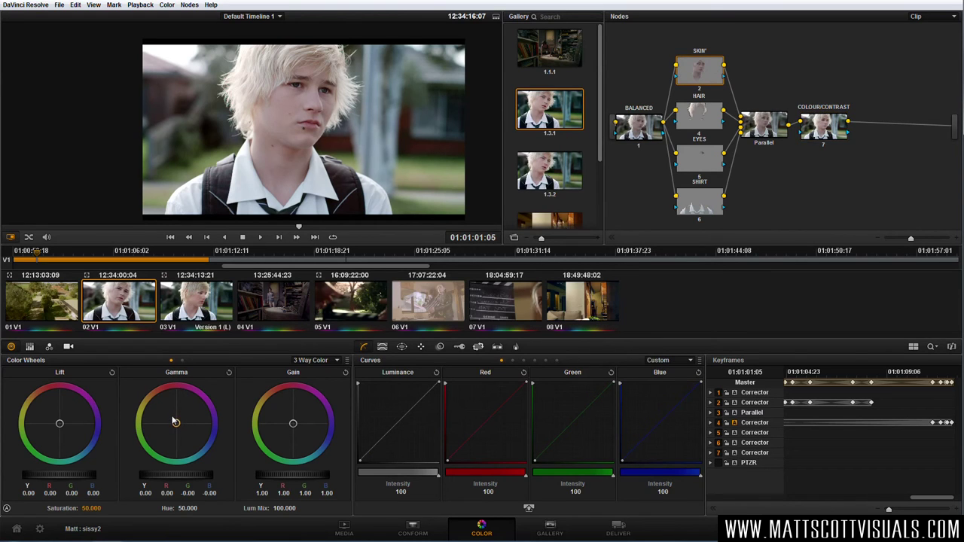
mouse_move(294, 422)
left_mouse_down()
mouse_move(299, 433)
mouse_move(316, 424)
mouse_move(307, 430)
left_mouse_up()
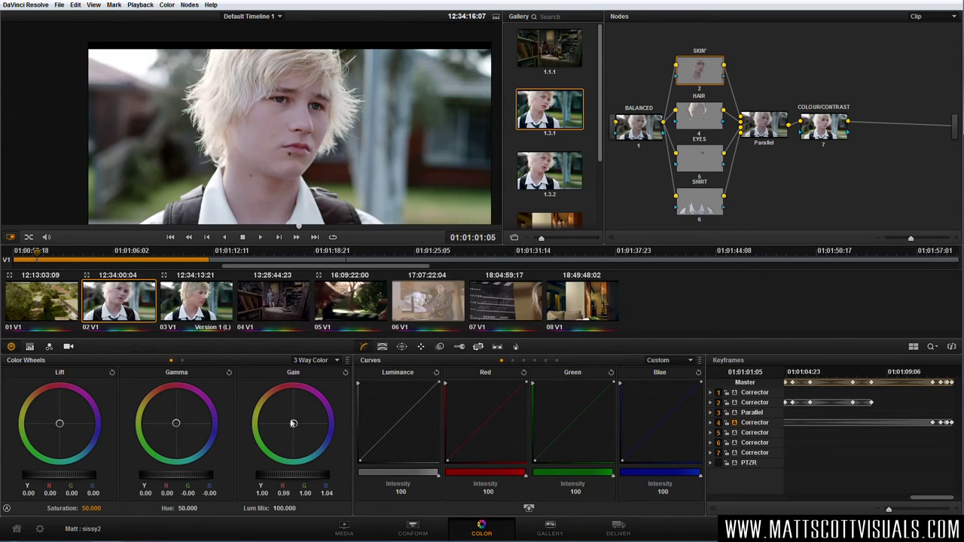
key("alt+shift+apostrophe")
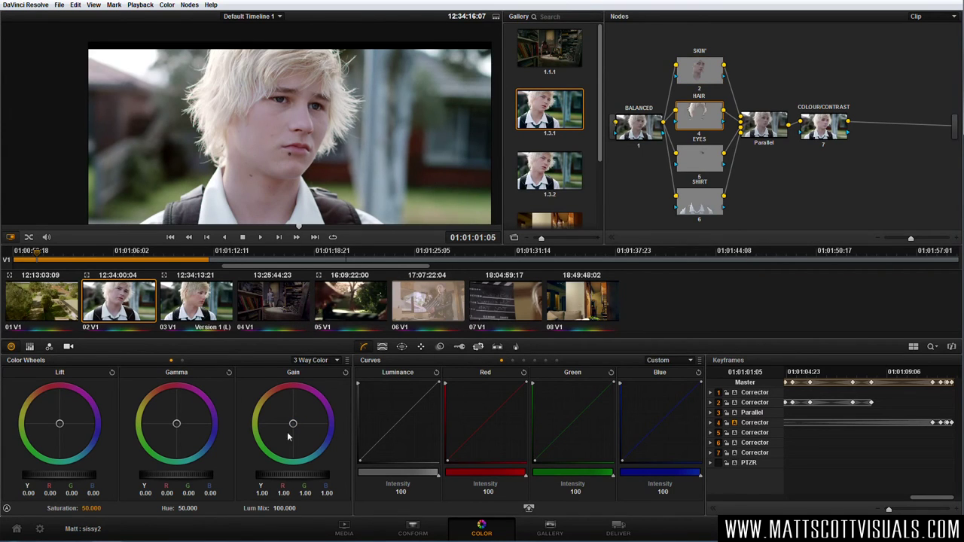
left_click_drag(292, 425, 293, 423)
- Brighten the EYES node's overall gain and gamma and push its gain balance toward blue
left_click(698, 163)
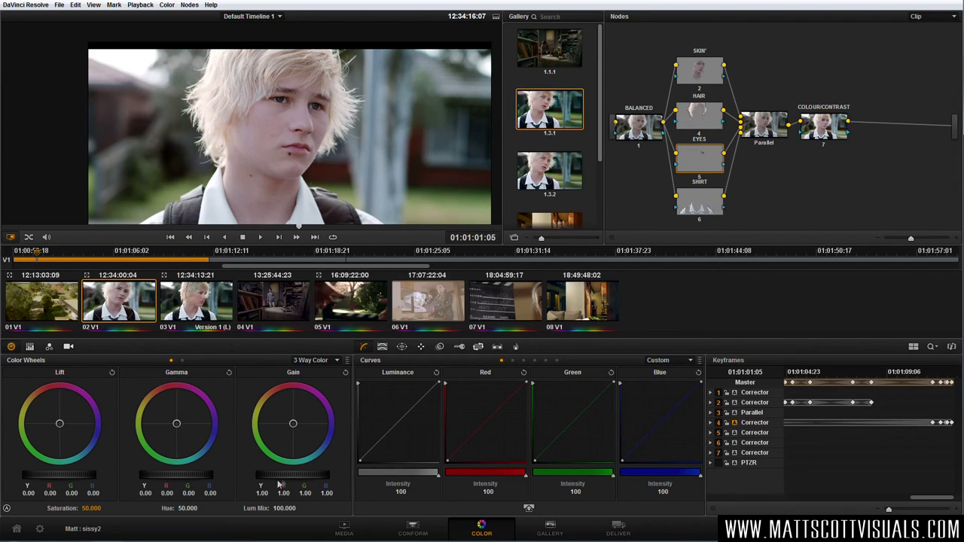
left_click_drag(276, 478, 340, 478)
left_click_drag(173, 477, 209, 477)
left_click_drag(293, 425, 313, 444)
scroll(307, 149, "up", 3)
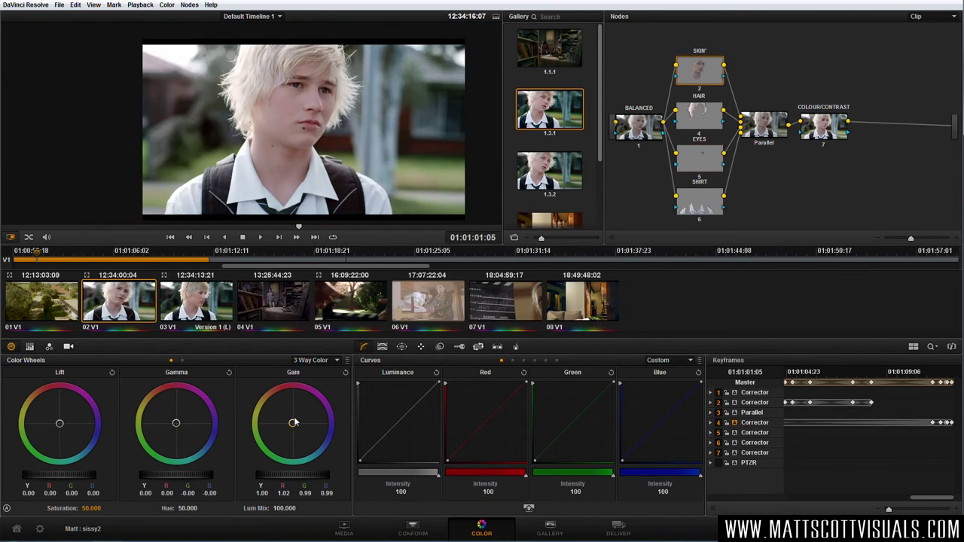
- Rebalance the SKIN node's gain to red 0.99, green 1.00 and blue 1.04, and warm the HAIR node's gain to red 1.02
mouse_move(293, 422)
left_mouse_down()
mouse_move(309, 443)
mouse_move(311, 422)
left_mouse_up()
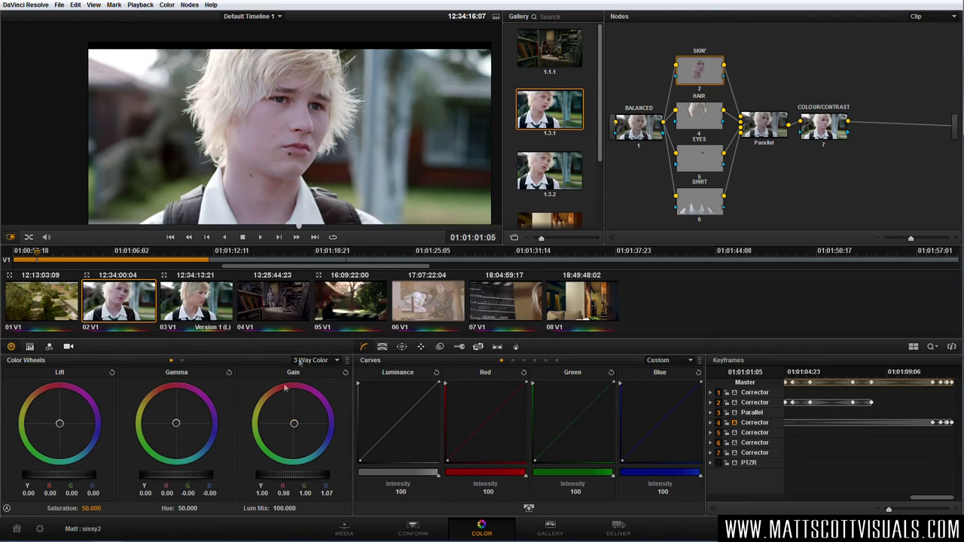
left_click_drag(296, 432, 294, 424)
key("alt+shift+apostrophe")
left_click_drag(291, 425, 293, 423)
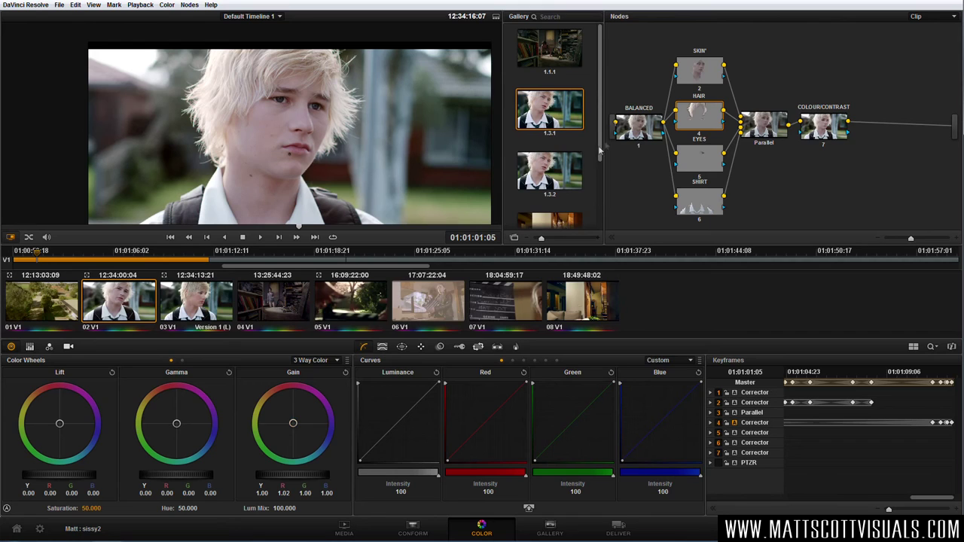
- Set the EYES node's overall gain to 1.11 and gamma to 0.02, and tint its gain to red 1.03, green 1.12 and blue 1.22
key("alt+shift+apostrophe")
left_click_drag(276, 477, 338, 477)
left_click_drag(170, 478, 197, 478)
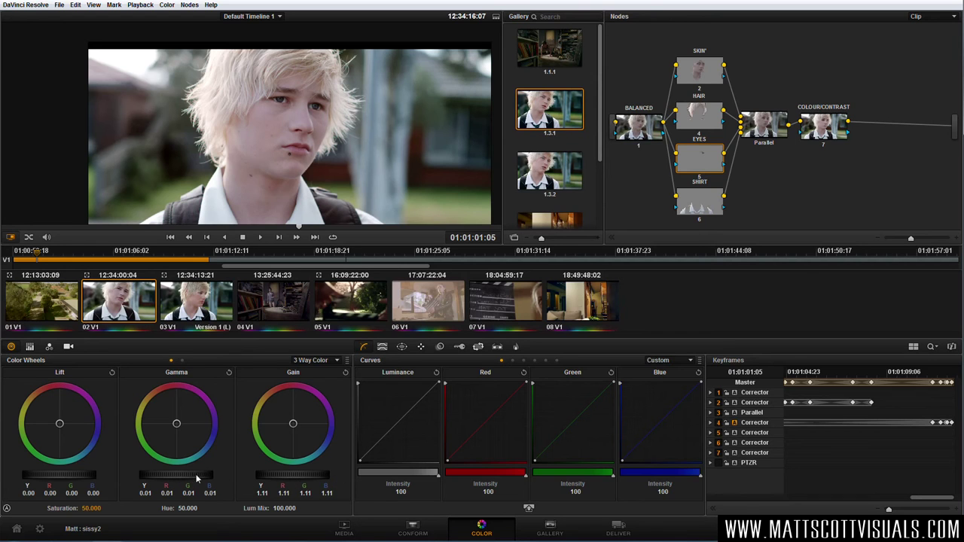
left_click_drag(293, 424, 311, 442)
scroll(308, 118, "up", 3)
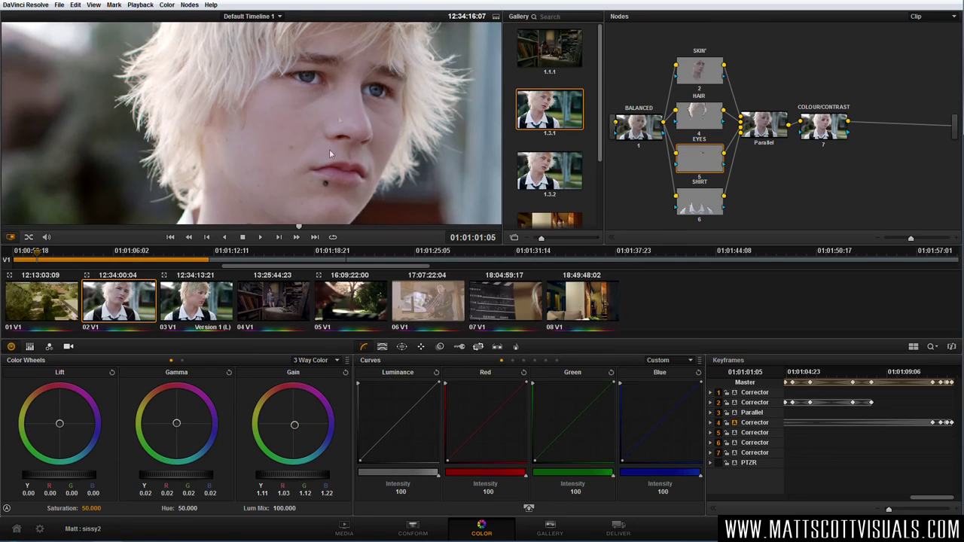
- Tint the EYES node's gamma toward blue, with blue 0.07, and rebalance its gain to red 1.04, green 1.14 and blue 1.02
left_click_drag(176, 423, 209, 455)
left_click_drag(295, 427, 282, 387)
left_click_drag(195, 424, 209, 443)
mouse_move(293, 426)
left_mouse_down()
mouse_move(279, 426)
mouse_move(292, 426)
left_mouse_up()
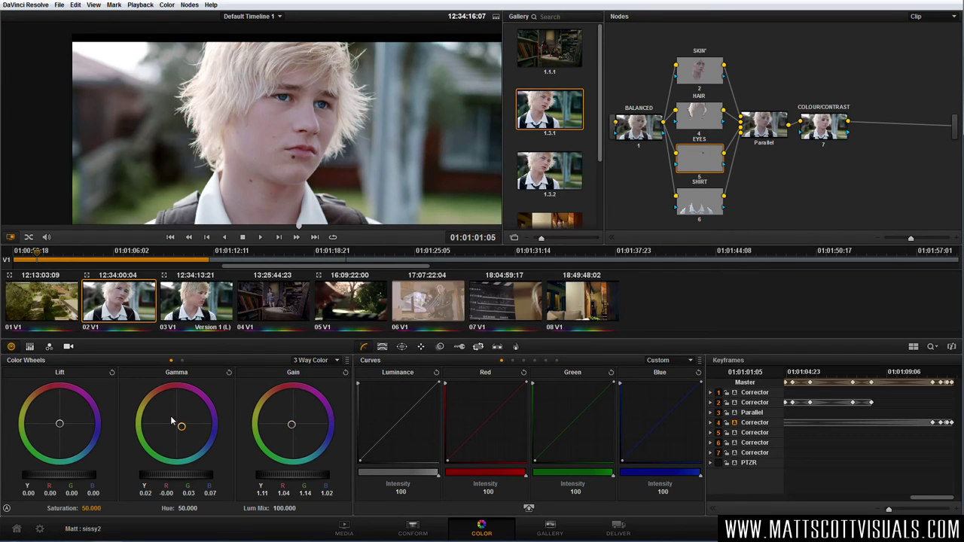
- Raise the EYES node's overall gamma to 0.06 and toggle the node to compare the eyes with and without it
left_click_drag(184, 479, 213, 478)
key("ctrl+d")
key("ctrl+d")
key("ctrl+d")
key("ctrl+d")
scroll(303, 119, "up", 2)
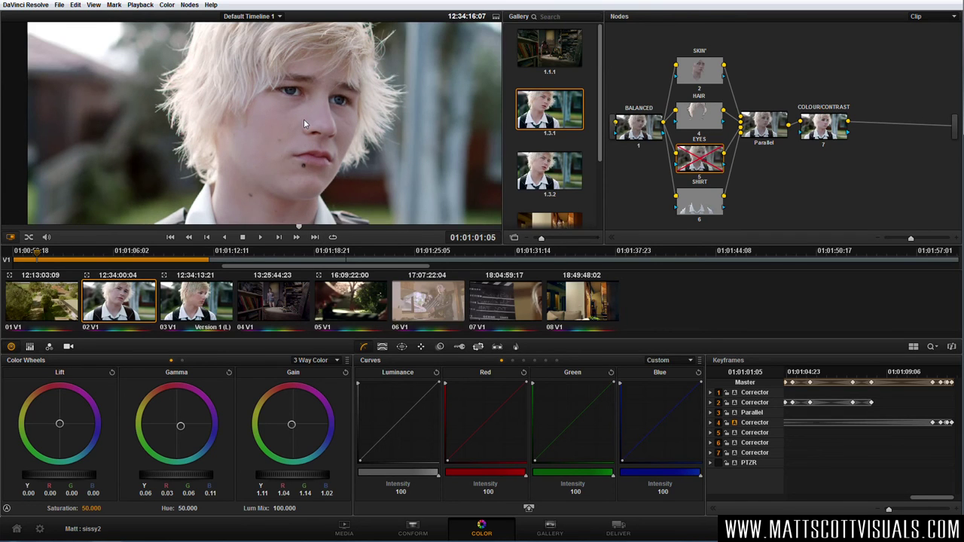
scroll(303, 119, "down", 3)
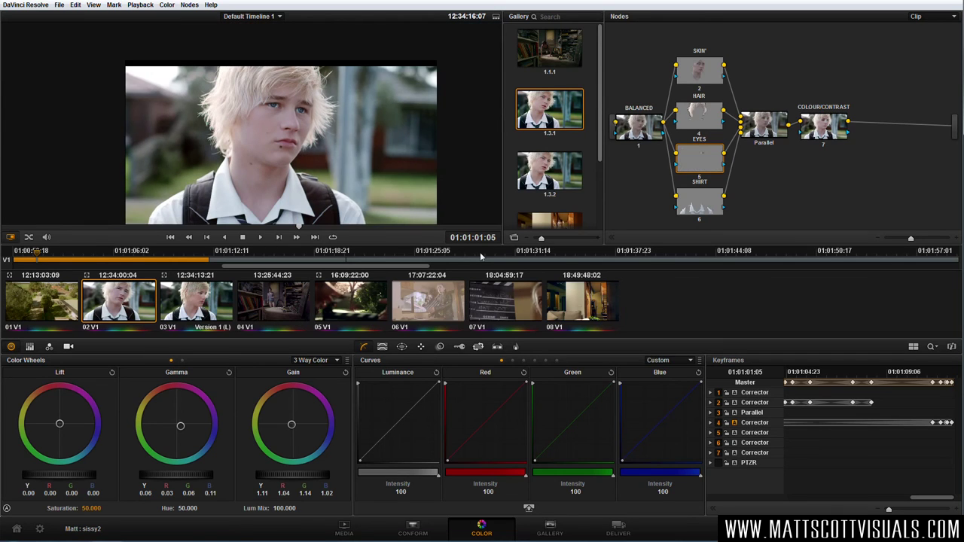
- Nudge the SKIN node's gamma balance slightly toward green
left_click(700, 71)
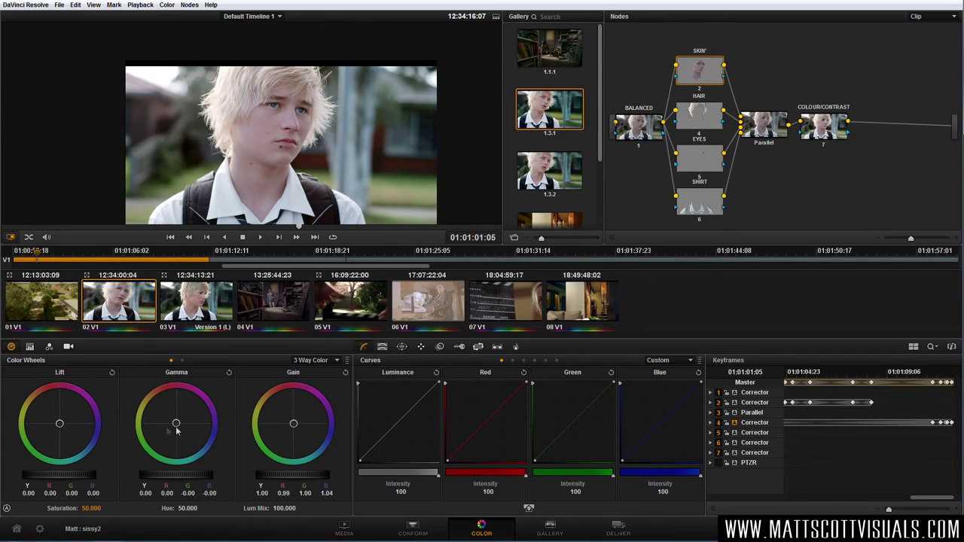
left_click_drag(176, 425, 170, 428)
- Raise the SHIRT node's gain and warm it to red 1.11, green 1.09 and blue 1.05, and toggle all nodes to compare the grade
left_click(704, 207)
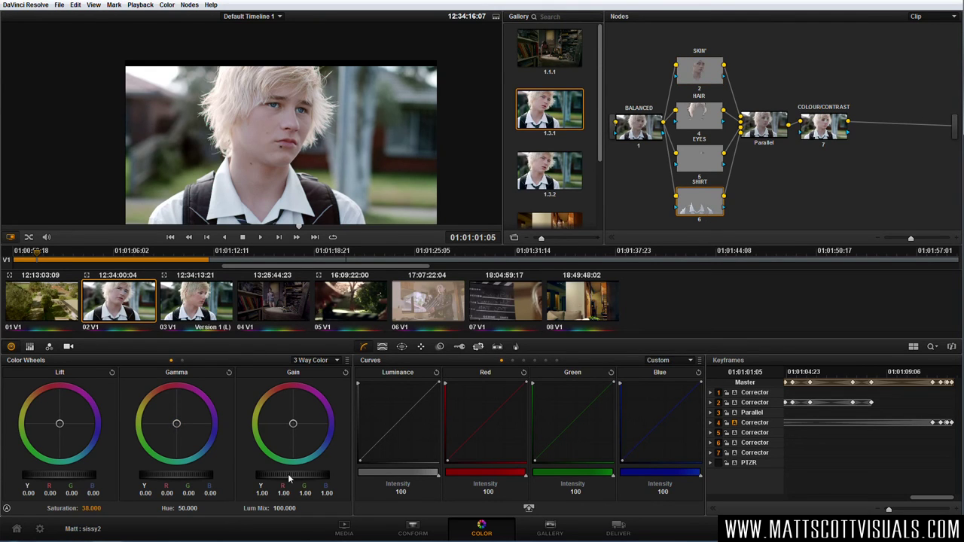
left_click_drag(283, 481, 338, 482)
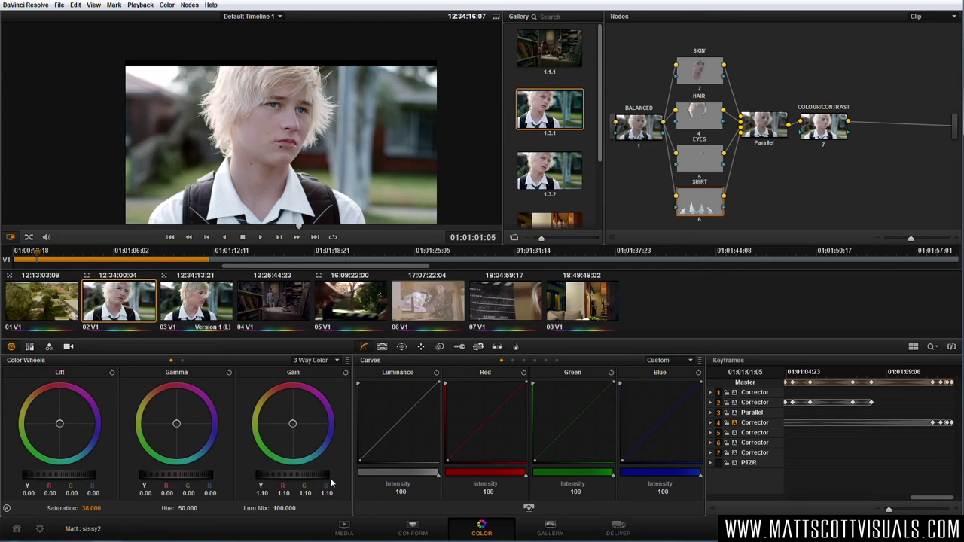
left_click_drag(293, 423, 289, 423)
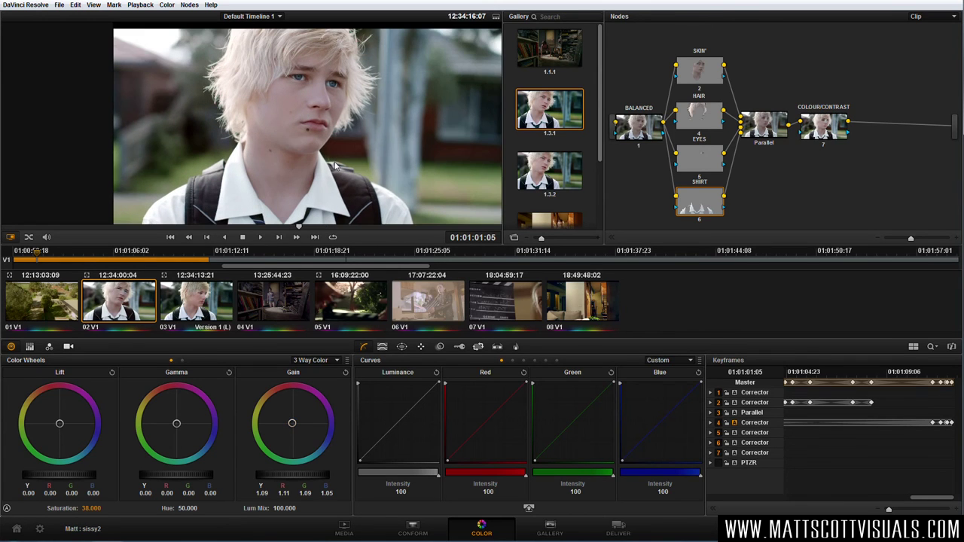
key("alt+d")
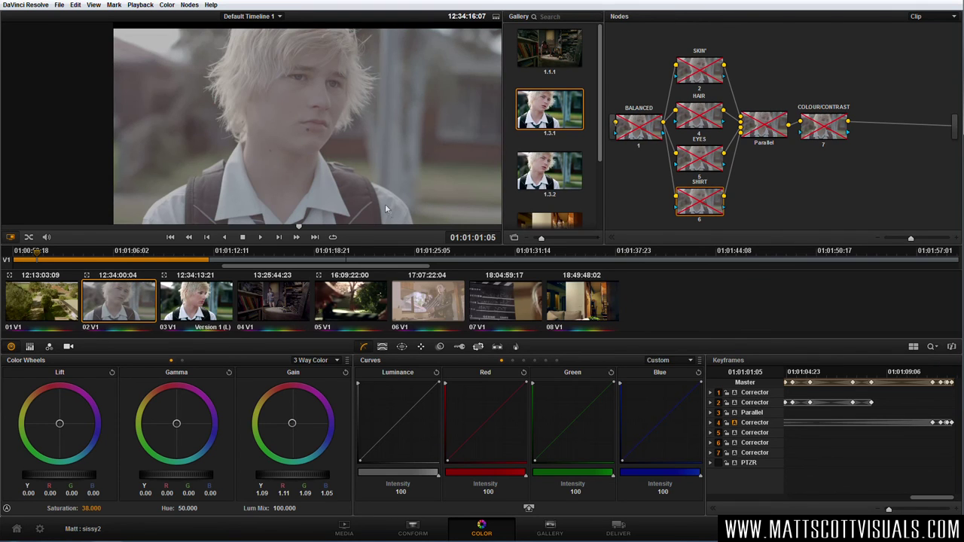
key("alt+d")
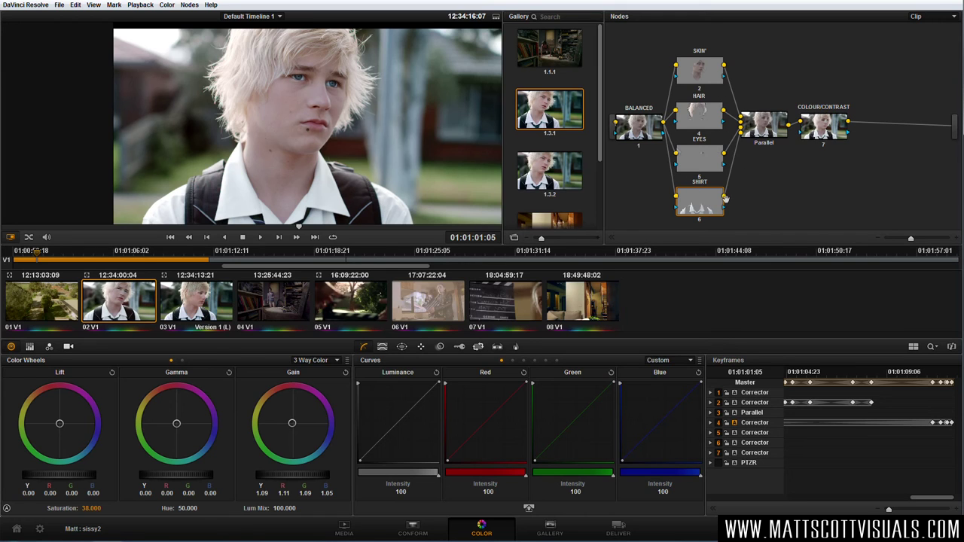
- Toggle all nodes off and on to compare the graded clip with the ungraded original
key("shift+d")
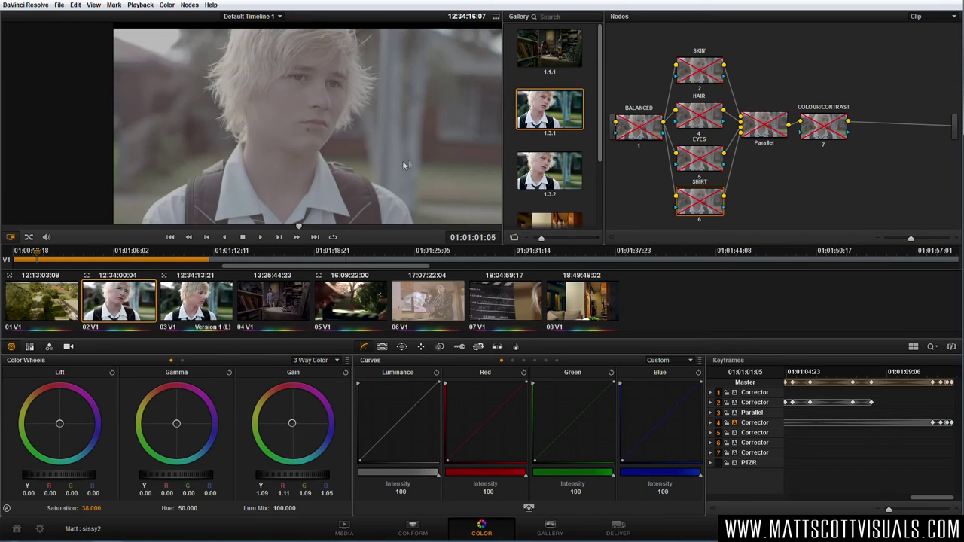
key("shift+d")
scroll(333, 146, "down", 2)
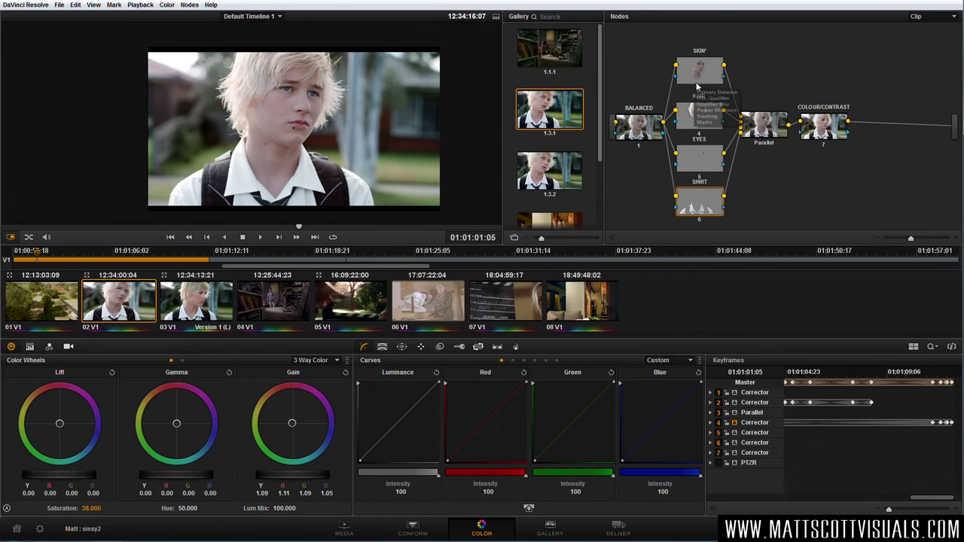
- Try a serial node after COLOUR/CONTRAST with a circular window over the face, and strongly darken it with the luminance curve
left_click(826, 133)
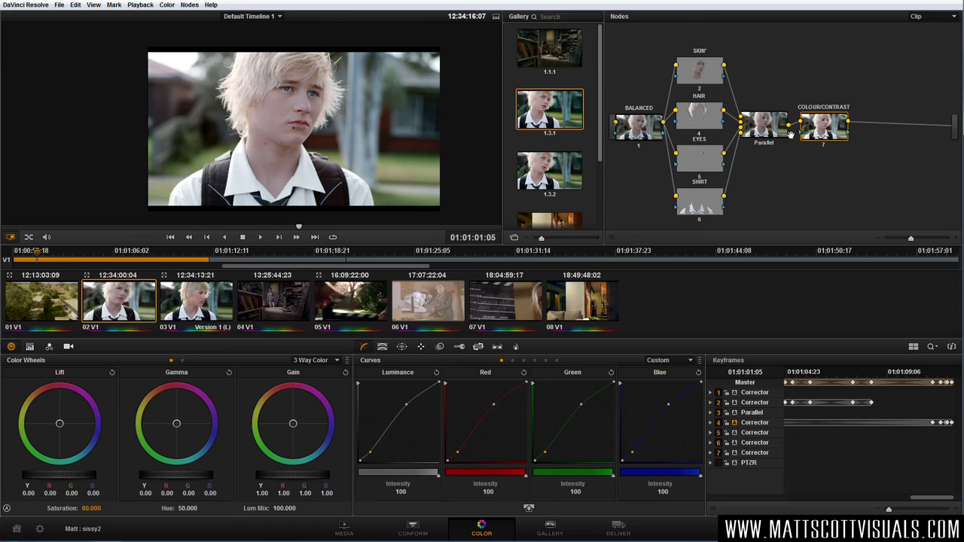
key("alt+s")
left_click_drag(881, 128, 791, 202)
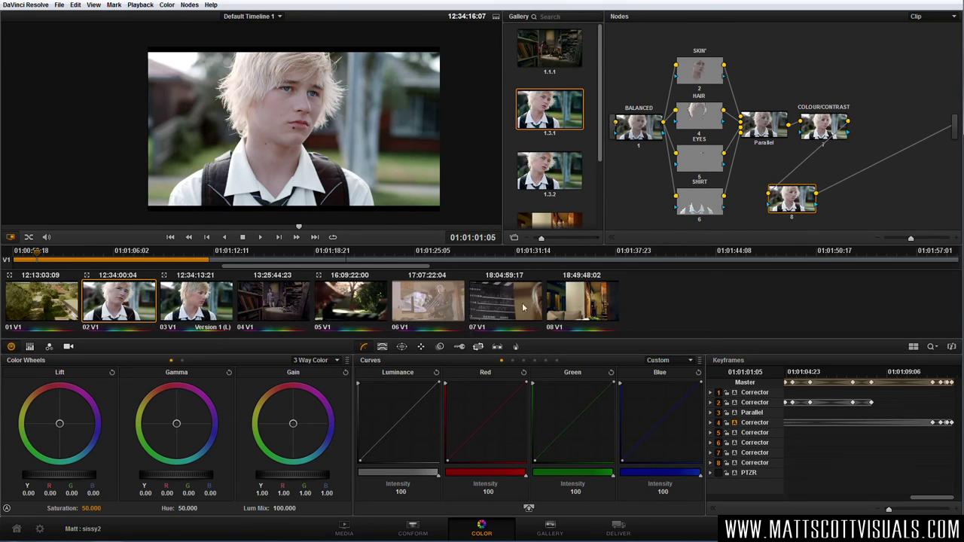
left_click(400, 348)
left_click(372, 397)
left_click_drag(297, 164, 290, 138)
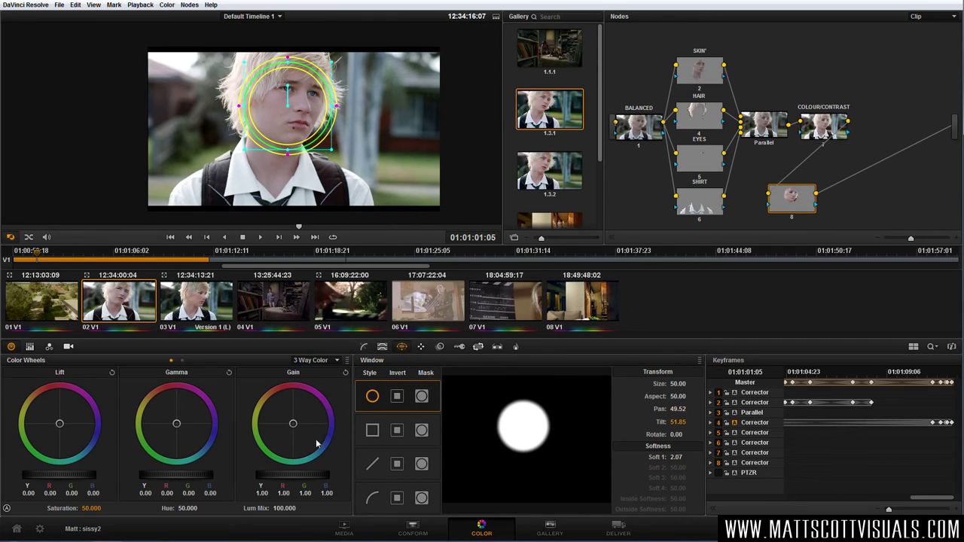
left_click(363, 347)
left_click_drag(403, 427, 415, 450)
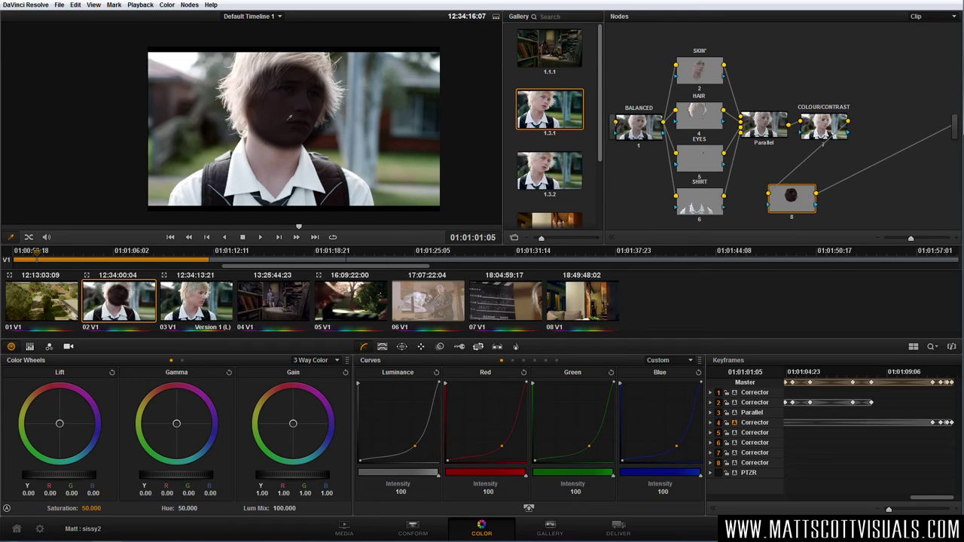
- Add an outside node to the face window node and darken the surroundings by lowering its luminance curve's midtones
right_click(797, 199)
left_click(824, 216)
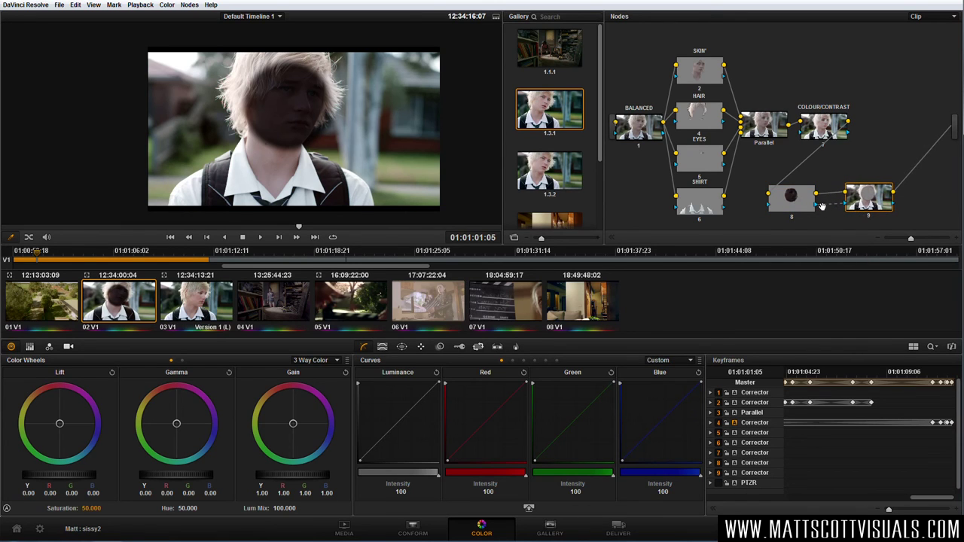
left_click_drag(865, 197, 862, 197)
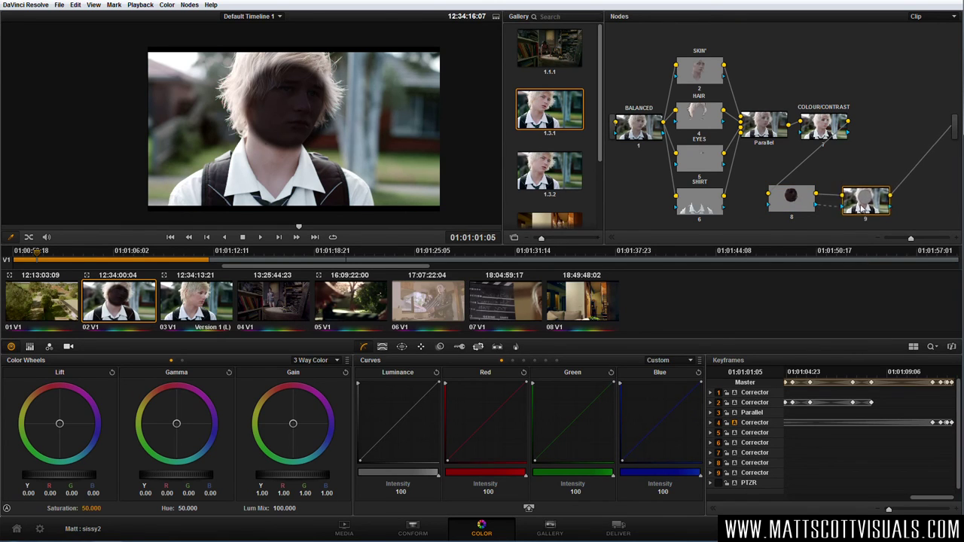
left_click(802, 204)
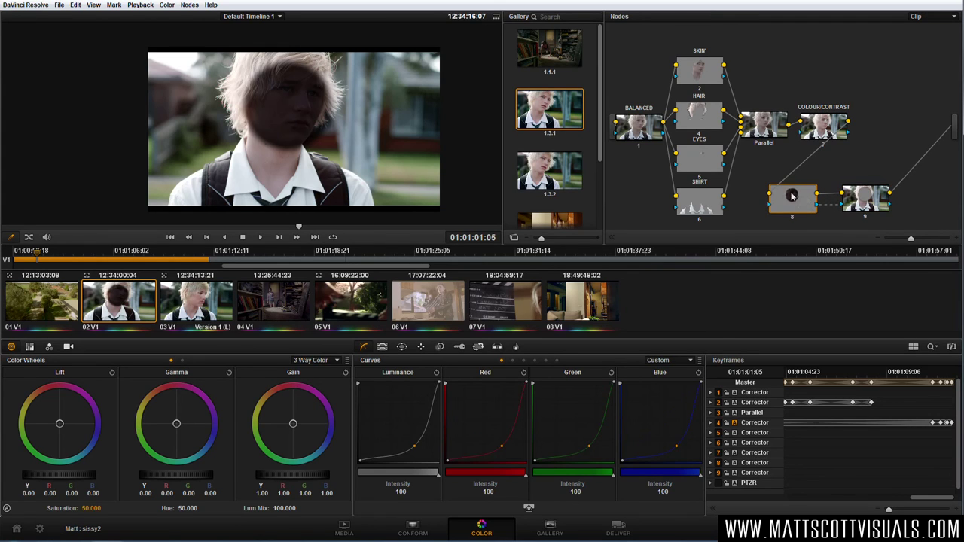
left_click(859, 205)
mouse_move(397, 426)
left_mouse_down()
mouse_move(390, 405)
mouse_move(418, 441)
mouse_move(399, 426)
mouse_move(405, 433)
left_mouse_up()
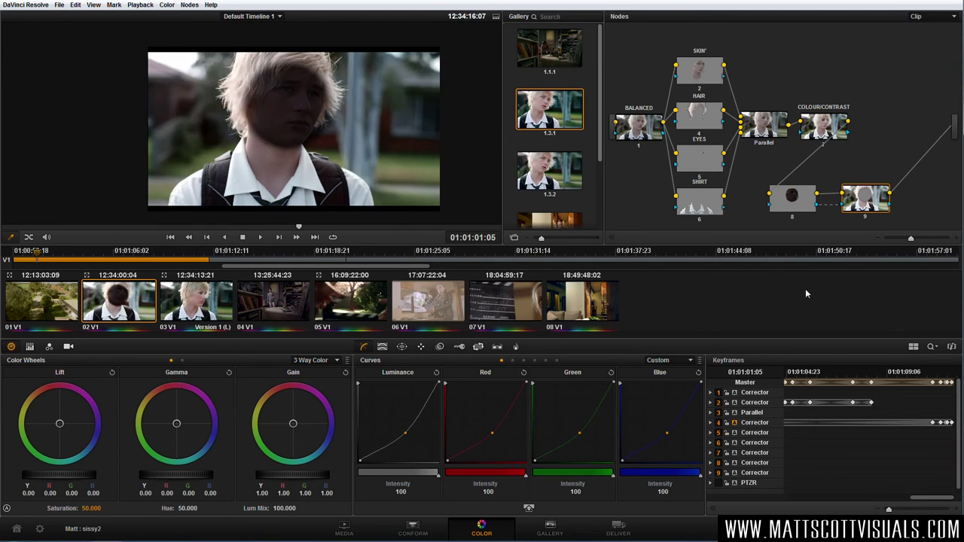
- Delete the outside node and the circular-window face node
key("Delete")
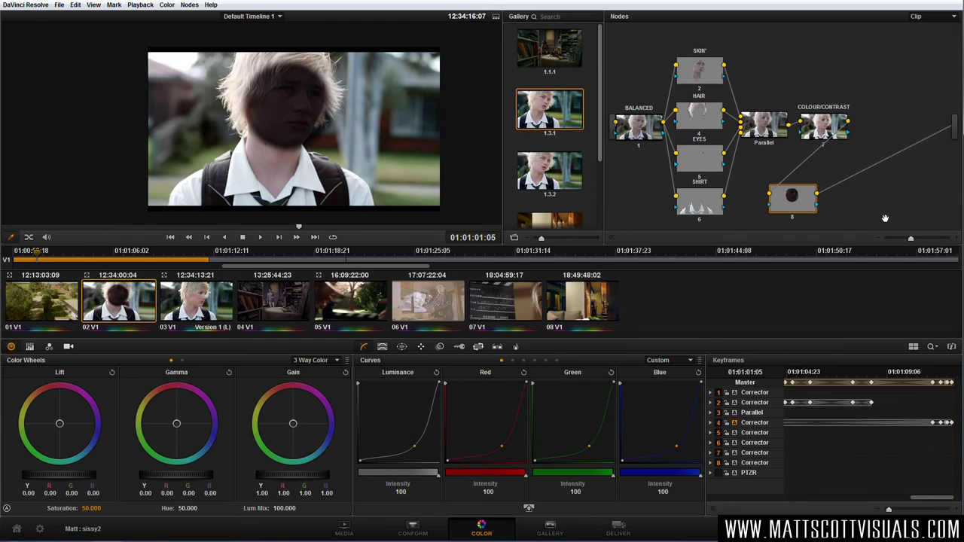
key("Delete")
- Add an outside node to the SKIN node, place it above the parallel node and label it "cool shadows"
left_click(705, 75)
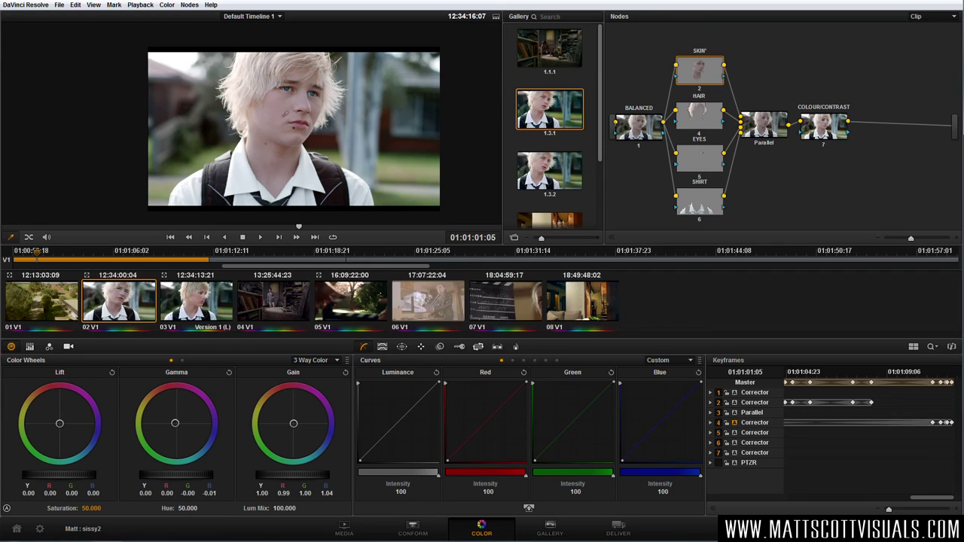
right_click(718, 76)
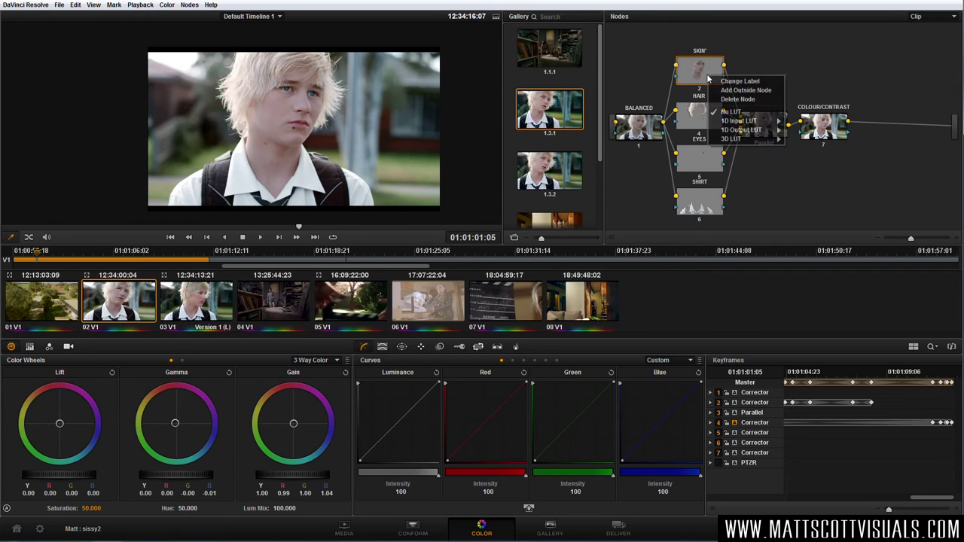
left_click(743, 92)
left_click_drag(753, 75, 782, 55)
right_click(780, 52)
left_click(797, 57)
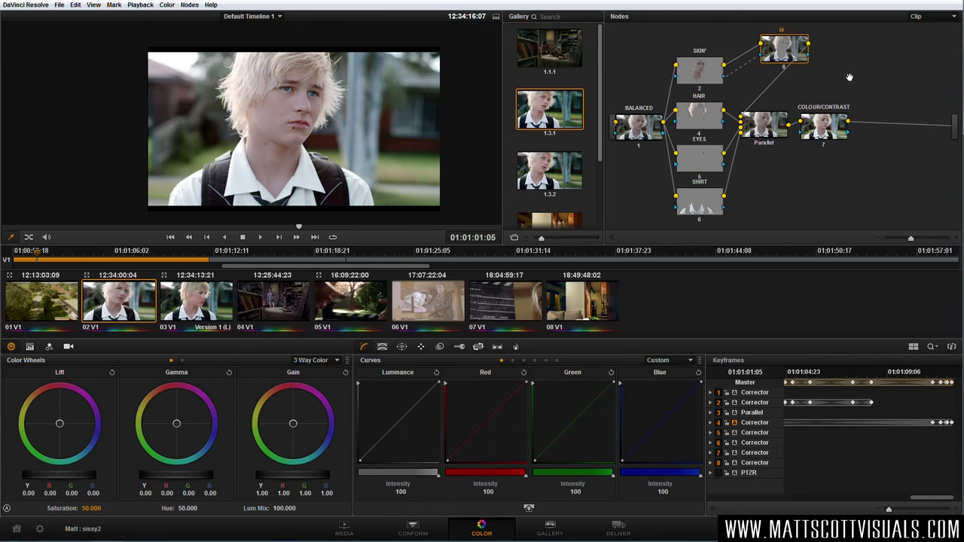
type("cool shadows")
key("Return")
- Cool the cool shadows node's lift to red -0.02 and blue 0.01, undo the overall lift change, and toggle the node to compare
left_click_drag(60, 424, 69, 438)
left_click_drag(91, 478, 75, 476)
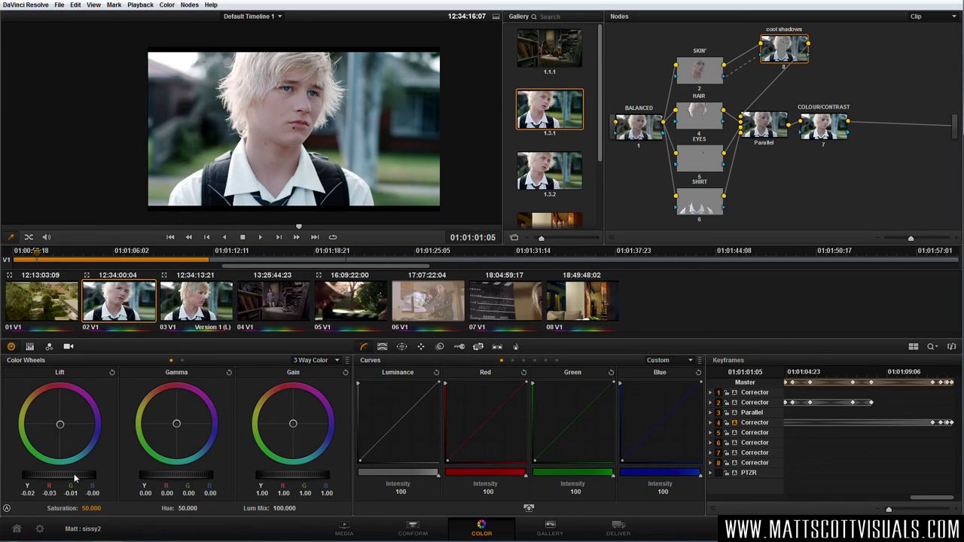
key("ctrl+z")
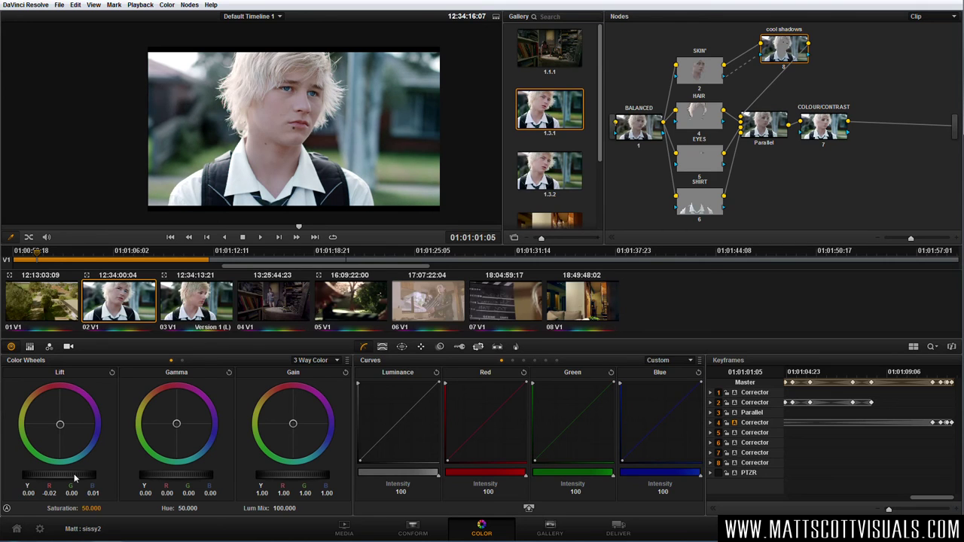
key("ctrl+d")
key("ctrl+d")
key("ctrl+d")
key("ctrl+d")
key("ctrl+d")
key("ctrl+d")
- Add a serial node after COLOUR/CONTRAST and place it below the parallel node
left_click_drag(833, 136, 836, 135)
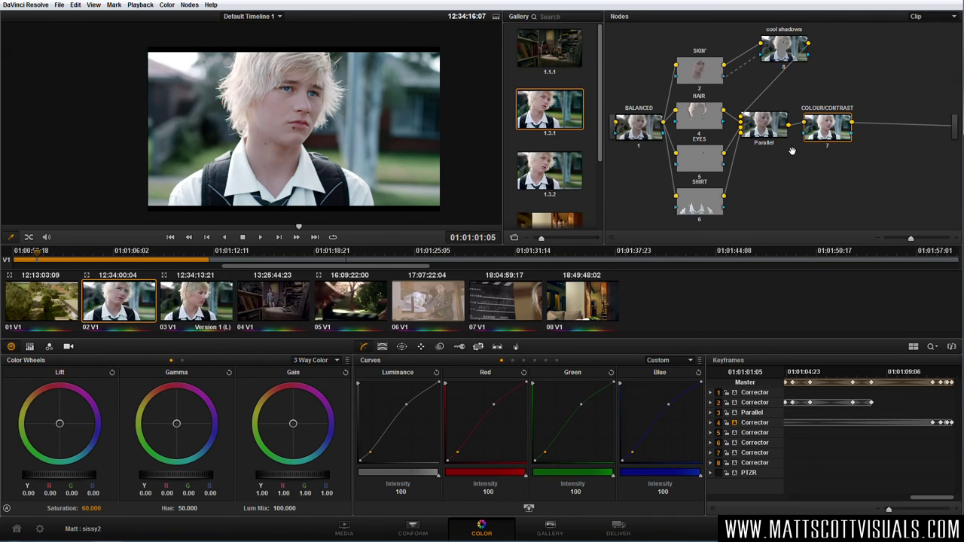
left_click_drag(832, 135, 823, 138)
key("alt+s")
left_click_drag(884, 137, 794, 184)
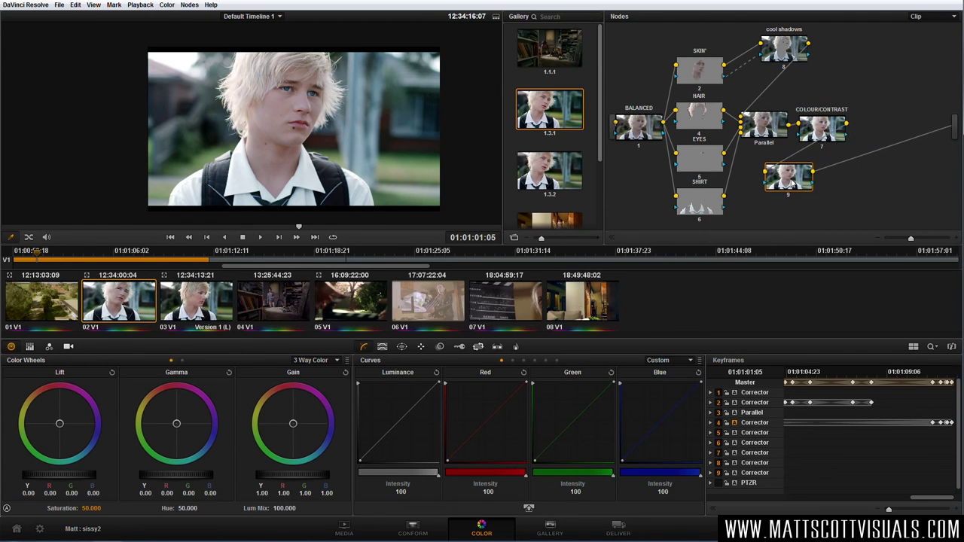
- Fit a soft oval window around the boy's head and torso, with size 56.39, aspect 33.00, rotation 4.36 and softness 10.64
left_click(401, 347)
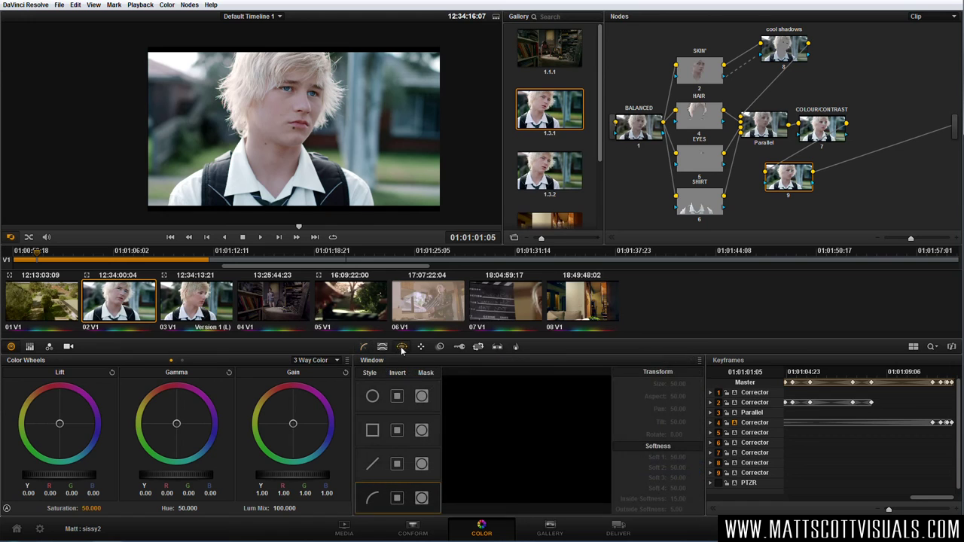
left_click(372, 396)
left_click_drag(286, 128, 286, 113)
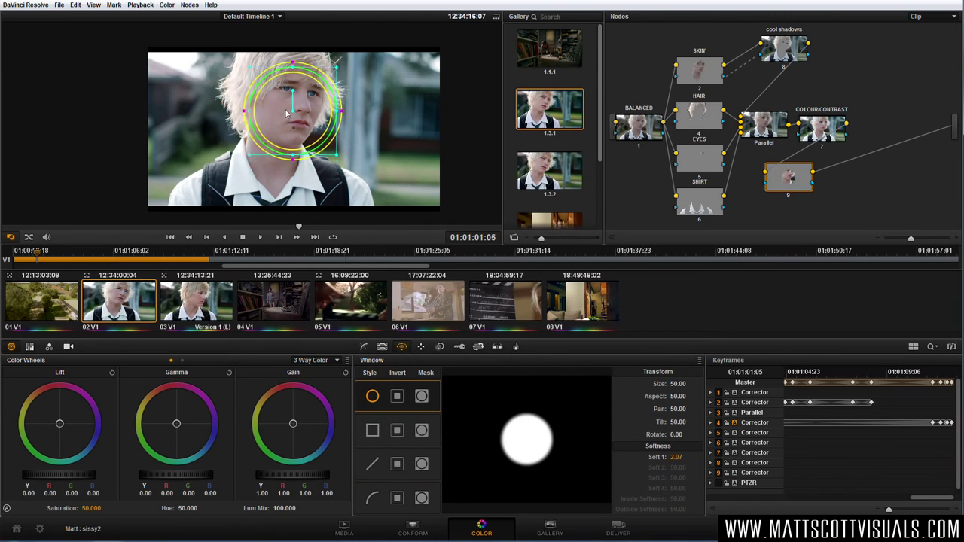
left_click_drag(295, 160, 295, 186)
left_click_drag(343, 112, 219, 121)
left_click_drag(355, 120, 376, 113)
left_click_drag(295, 177, 285, 219)
left_click_drag(284, 159, 304, 106)
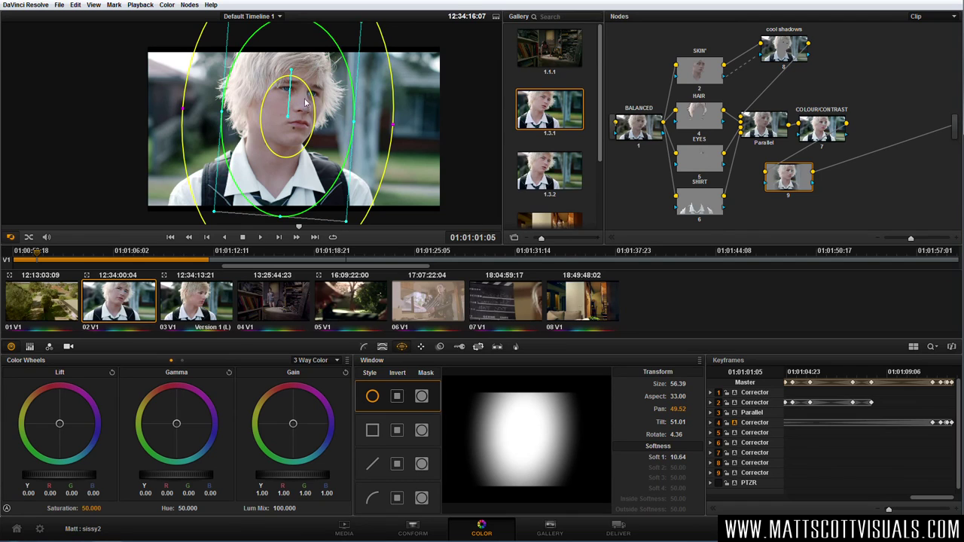
- Set the oval-window node's saturation to 54 and its blur radius to 0.46, and check the affected area in highlight view
left_click(363, 348)
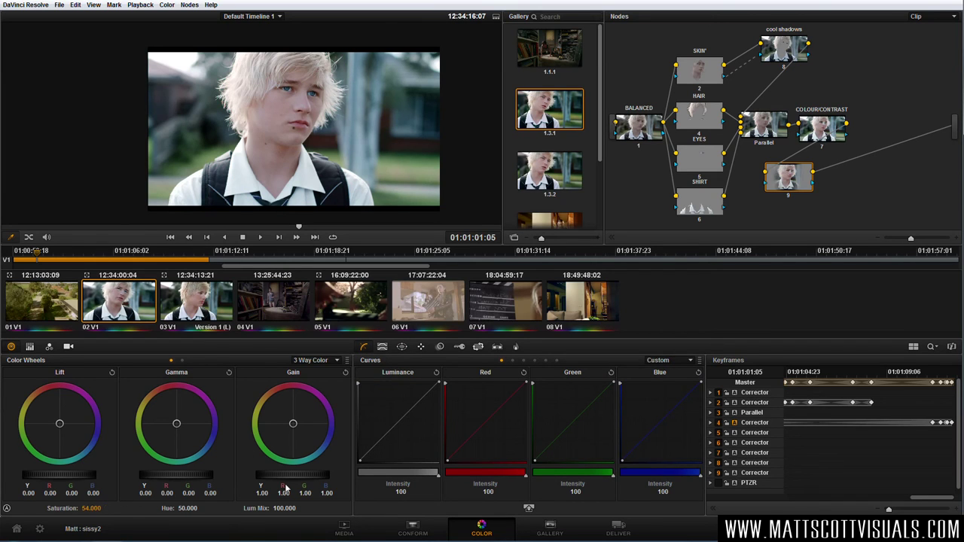
left_click(440, 347)
mouse_move(444, 432)
left_mouse_down()
mouse_move(426, 431)
mouse_move(443, 442)
mouse_move(444, 434)
left_mouse_up()
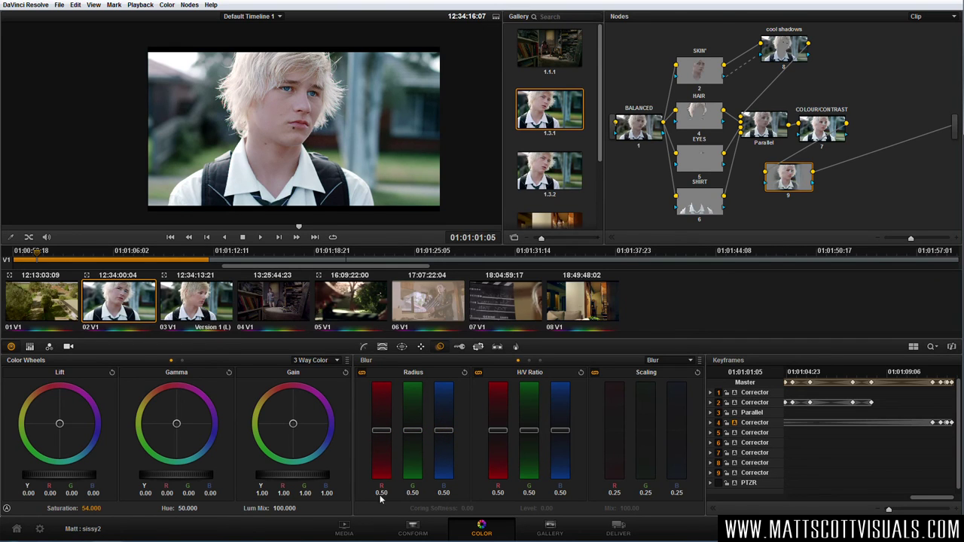
left_click_drag(446, 433, 447, 411)
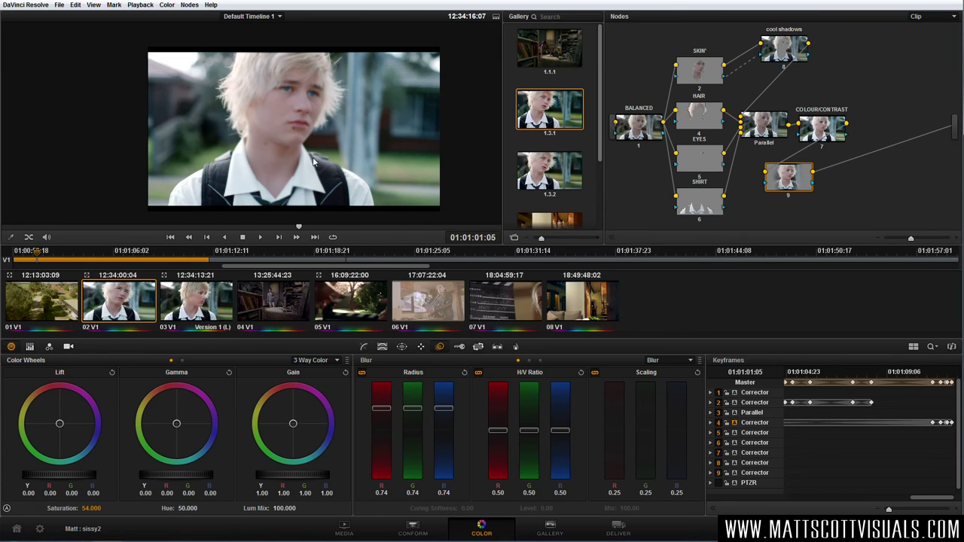
left_click_drag(444, 408, 441, 456)
scroll(366, 210, "up", 2)
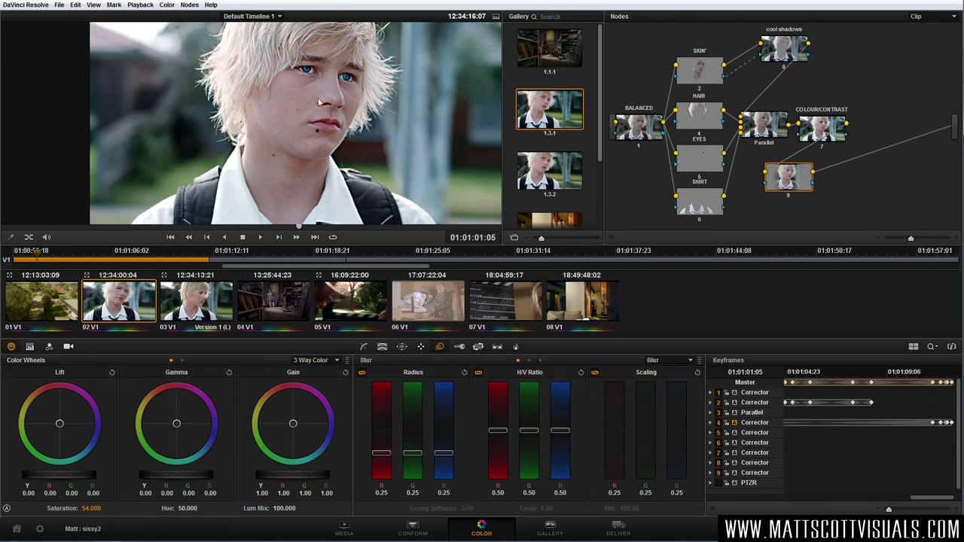
left_click_drag(443, 455, 451, 435)
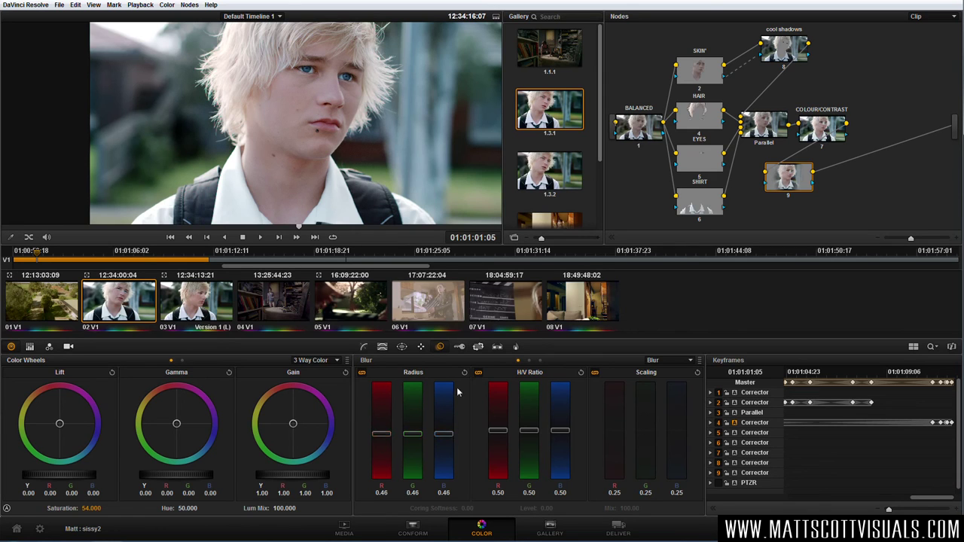
scroll(332, 146, "down", 2)
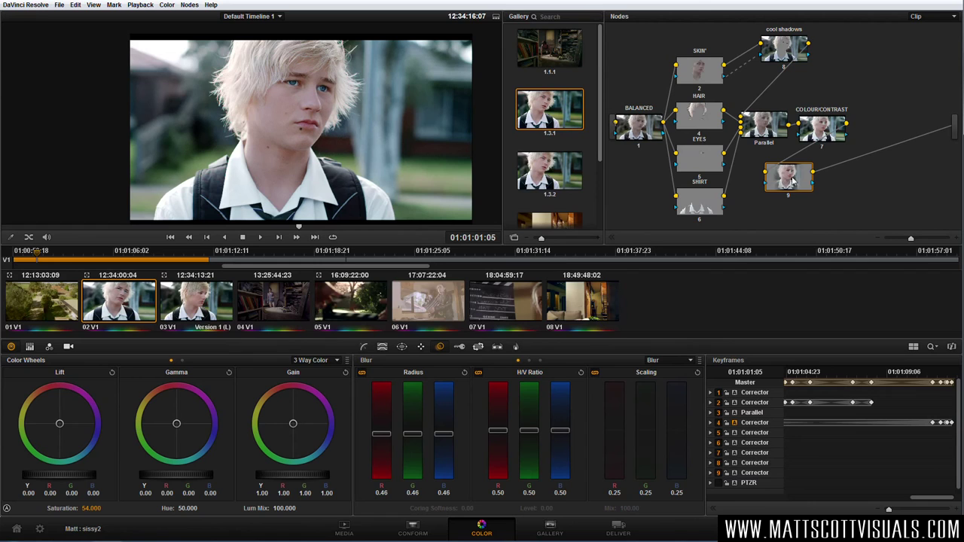
key("shift+h")
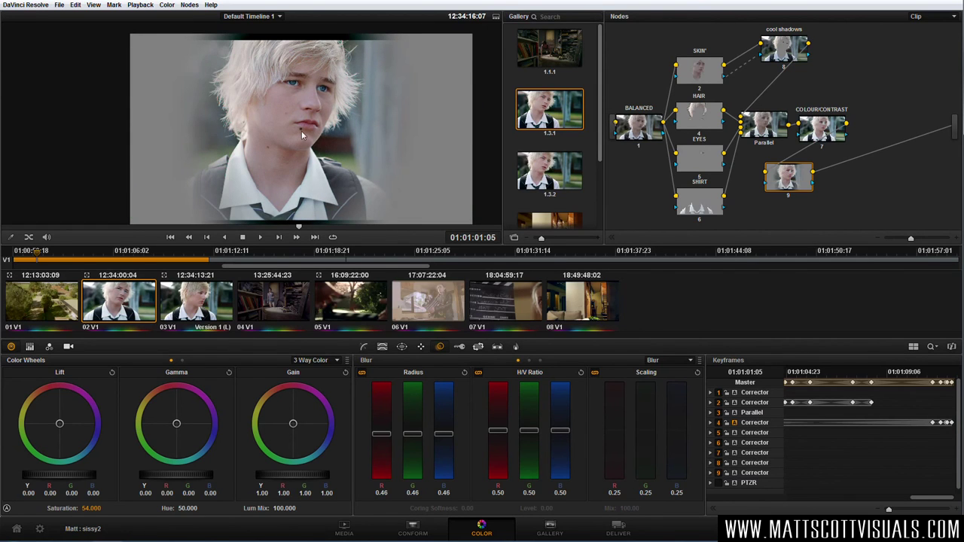
key("shift+h")
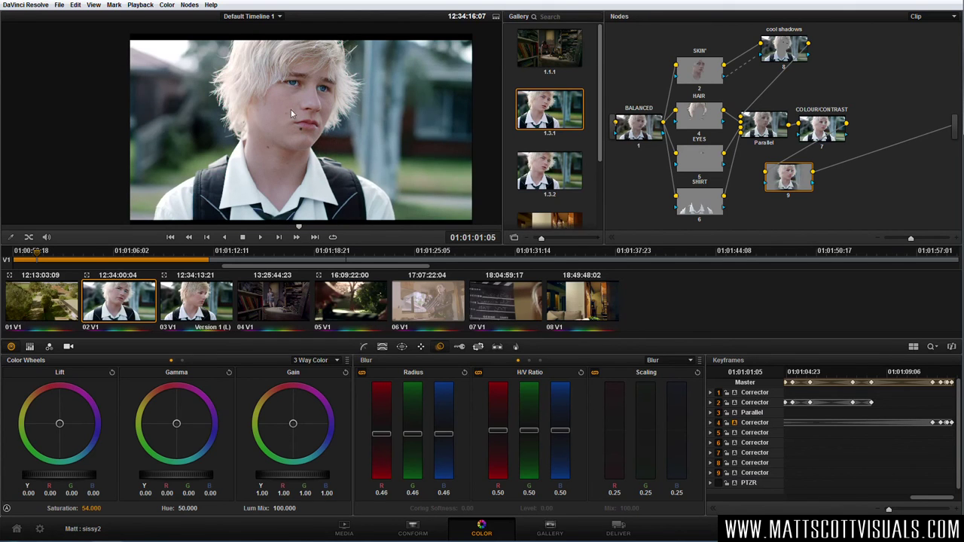
- Add an outside node to the oval-window node and darken the background slightly by lowering its luminance curve's midpoint
right_click(797, 181)
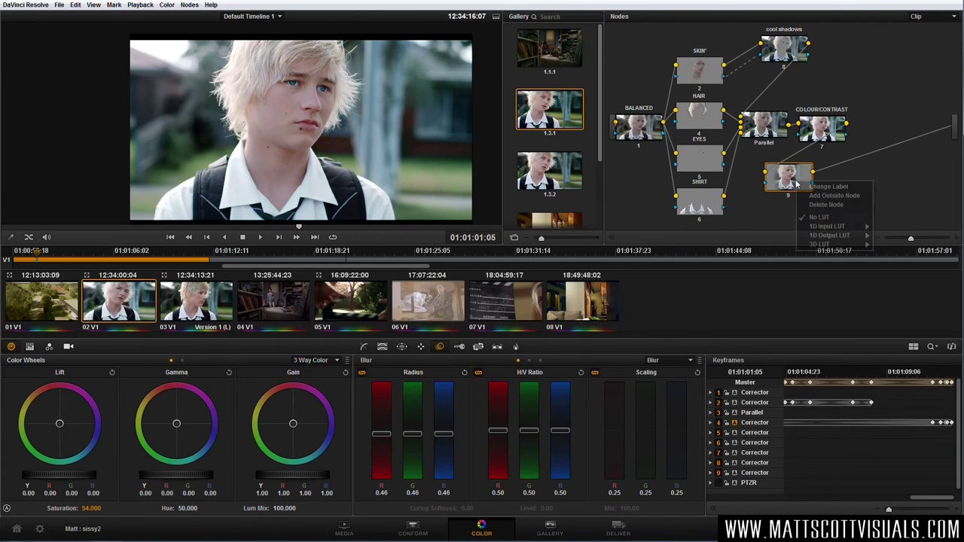
left_click(831, 195)
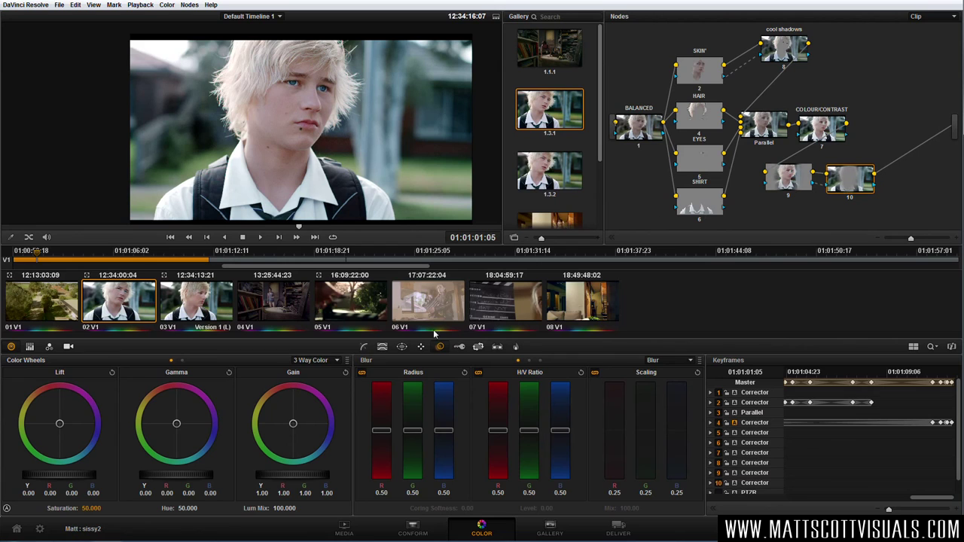
left_click(364, 346)
left_click_drag(381, 442, 399, 436)
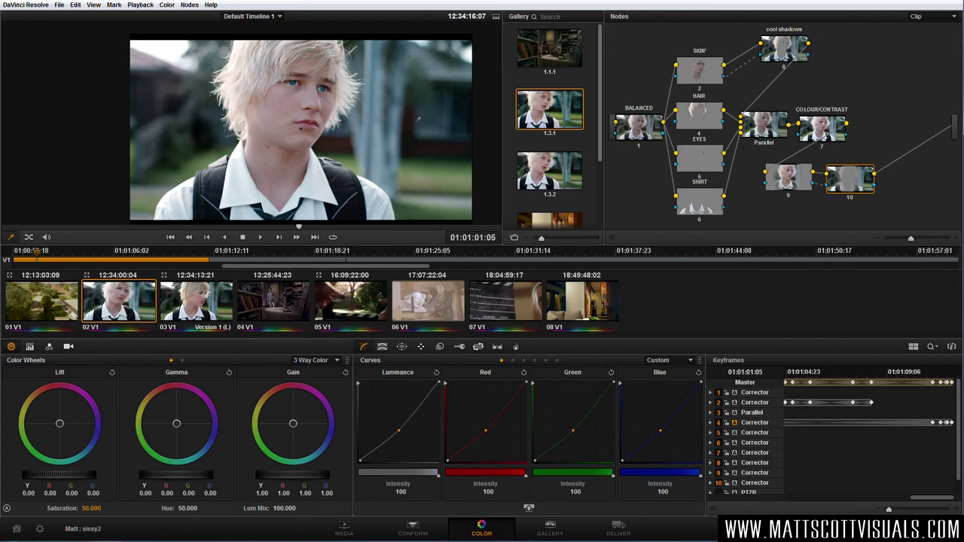
- Soften the outside node with a blur radius of red 0.52, green 0.52 and blue 0.53, and reselect the oval-window node
left_click(440, 347)
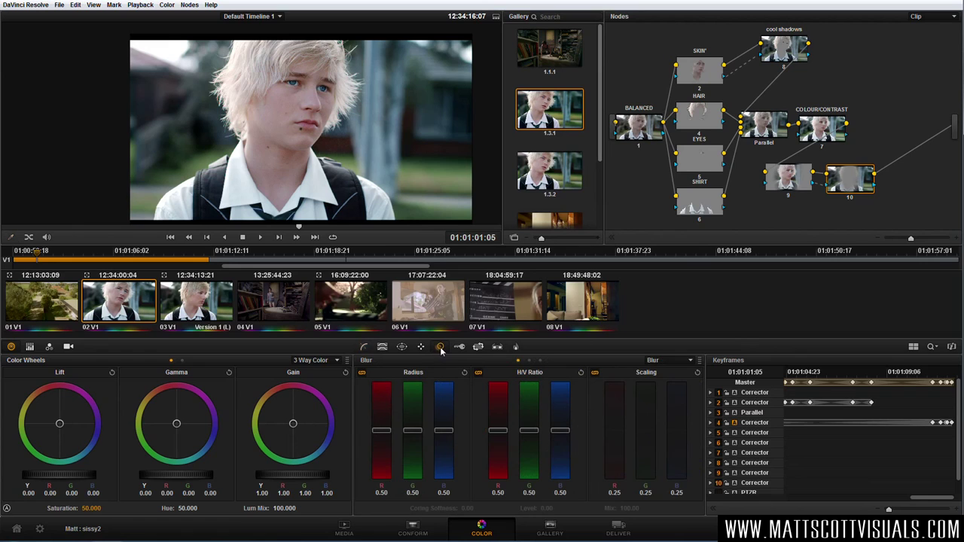
left_click_drag(443, 431, 448, 429)
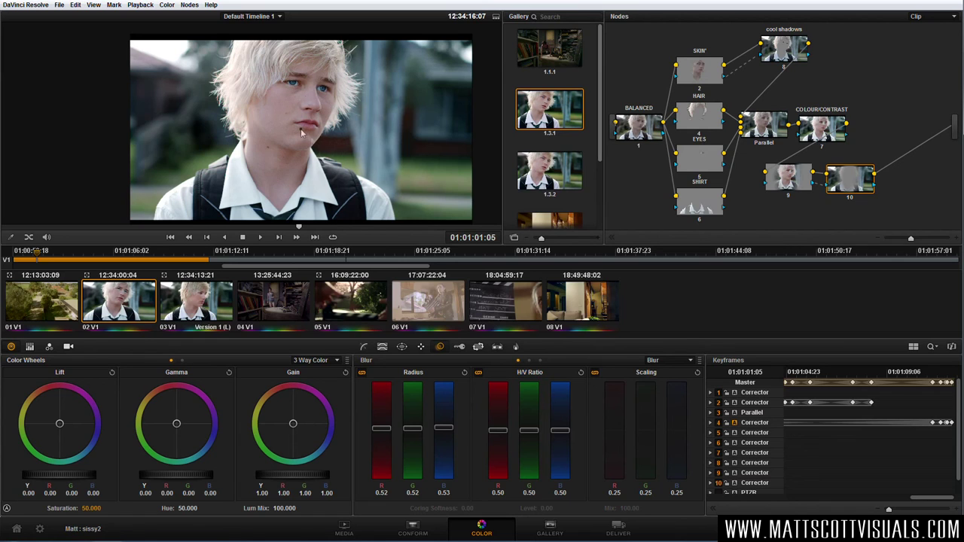
left_click(792, 180)
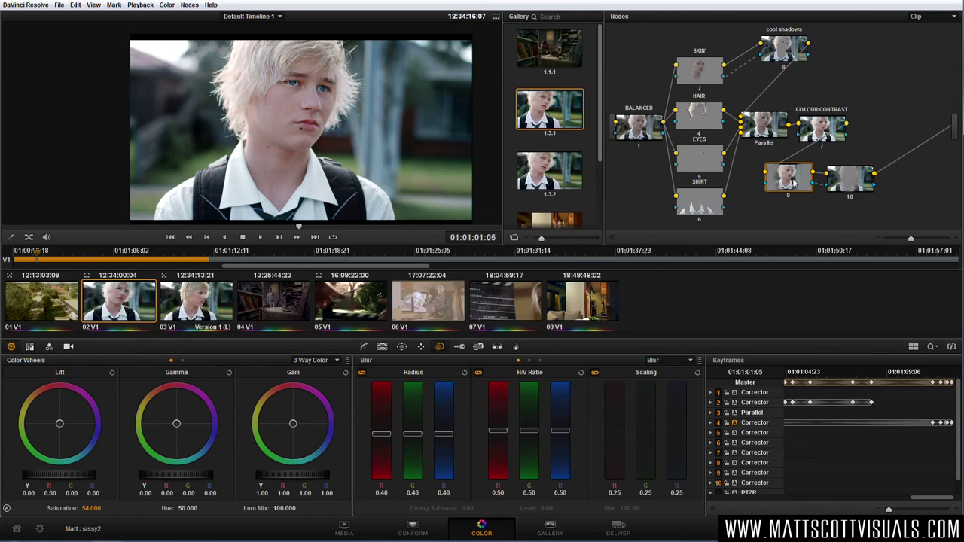
- Track the oval window on the boy forward through the clip, analysing pan, tilt and rotation
left_click(402, 346)
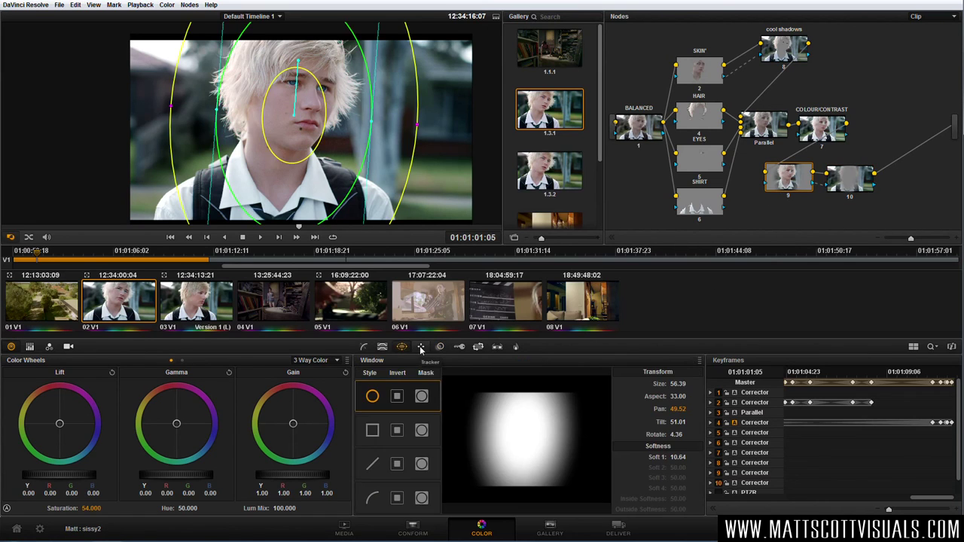
left_click(421, 347)
left_click(426, 417)
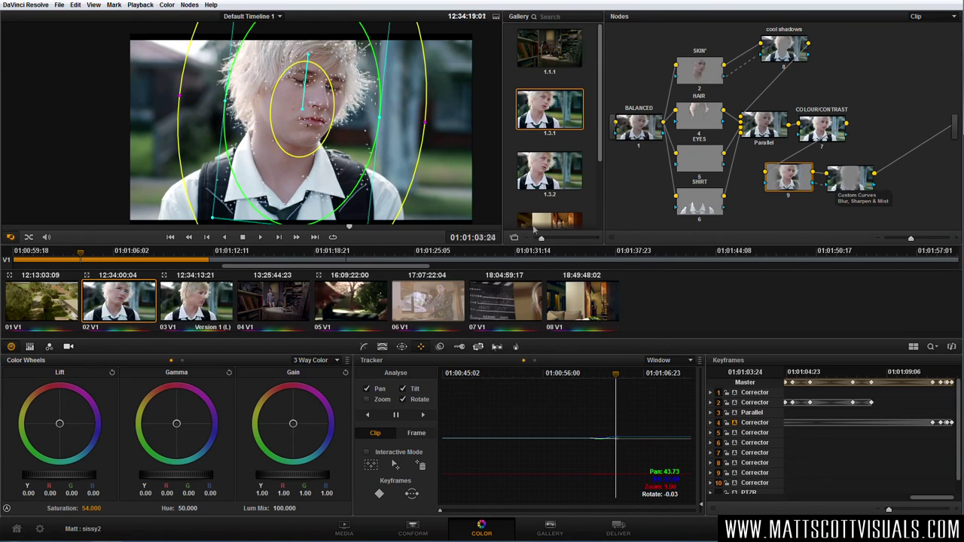
left_click(397, 416)
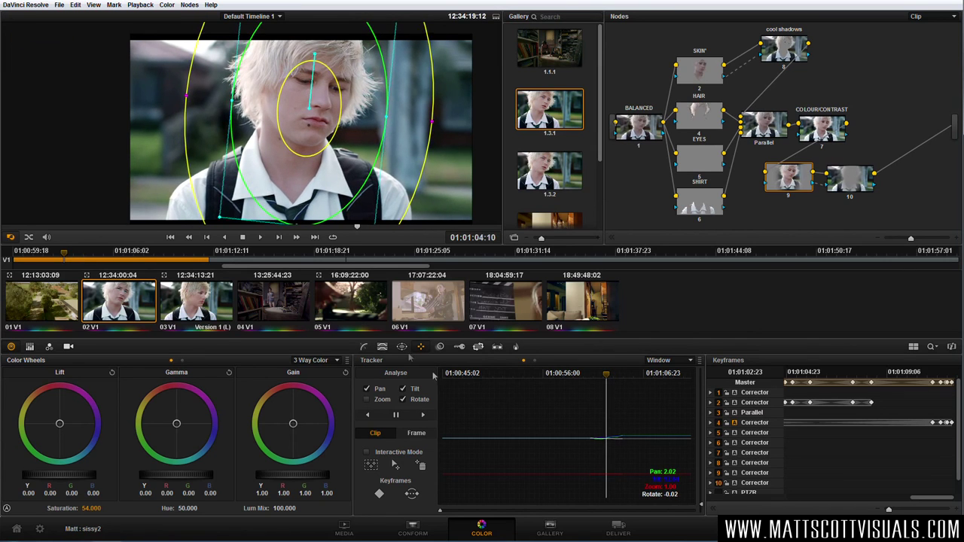
left_click(363, 347)
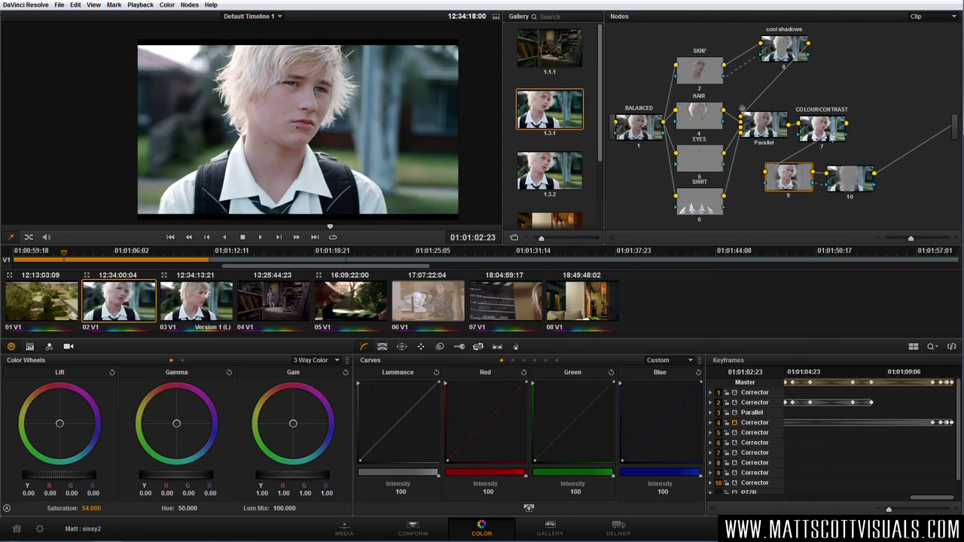
- Rearrange nodes 9 and 10 below the COLOUR/CONTRAST node, with node 10 beside node 9
left_click_drag(847, 180, 879, 183)
left_click_drag(798, 187, 897, 199)
left_click_drag(832, 192, 849, 198)
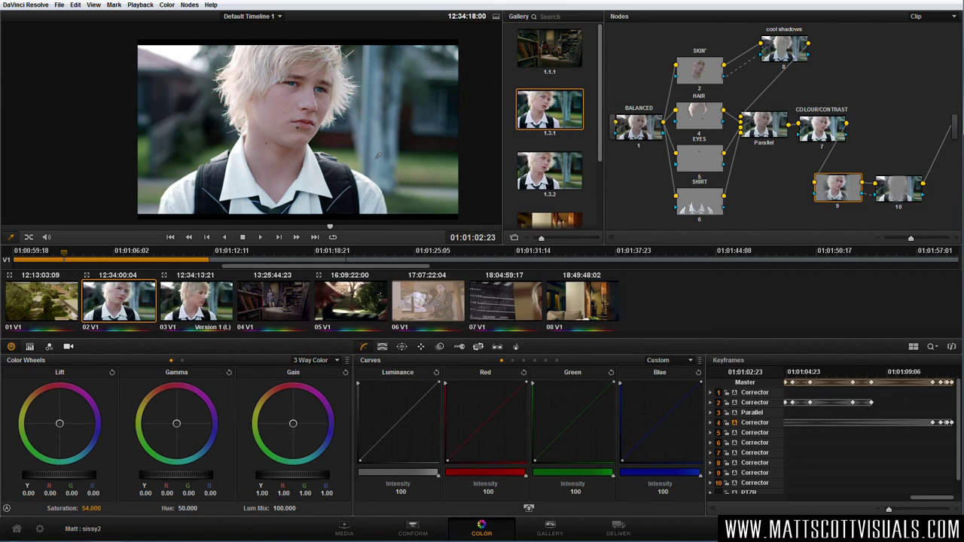
- Compare the graded shot with the original by bypassing and re-enabling all the nodes twice
left_click(383, 348)
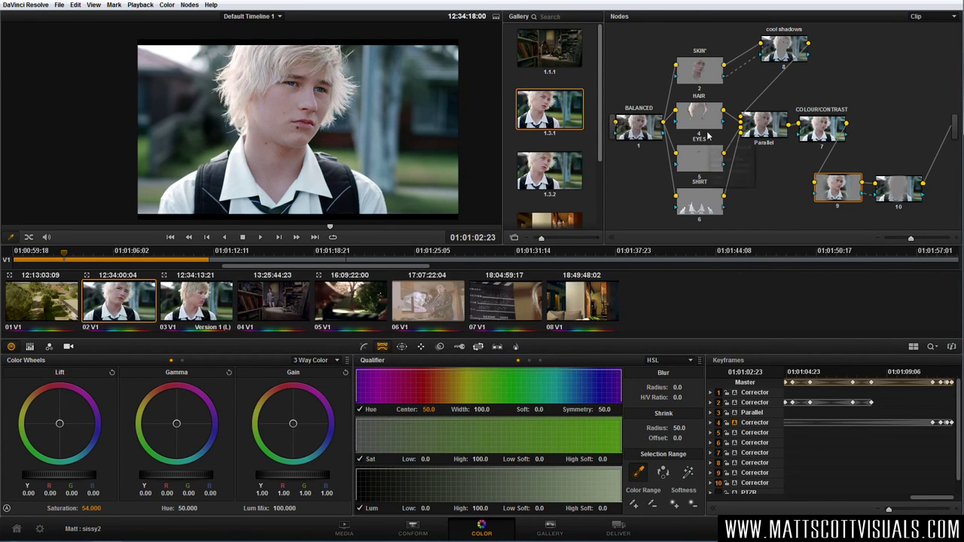
mouse_move(708, 135)
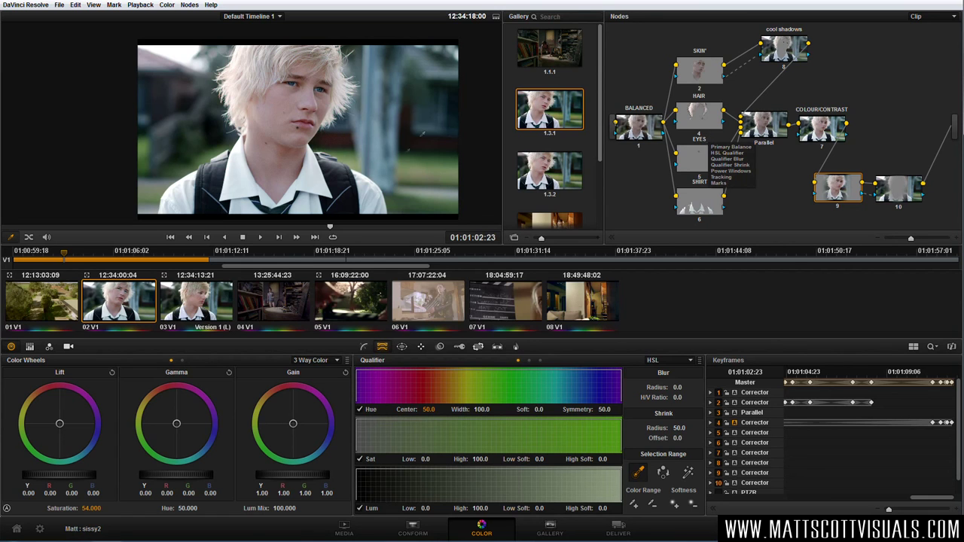
key("shift+d")
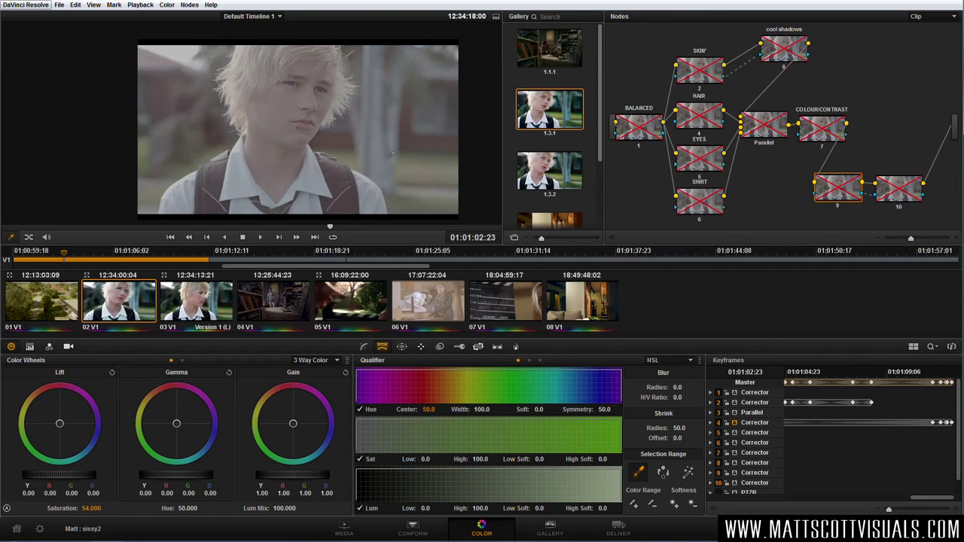
key("shift+d")
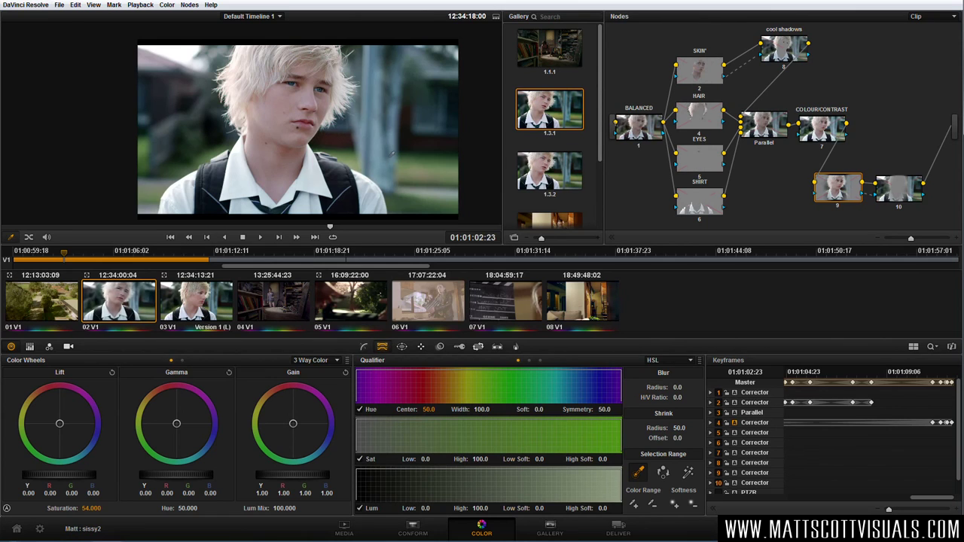
key("shift+d")
key("shift+d")
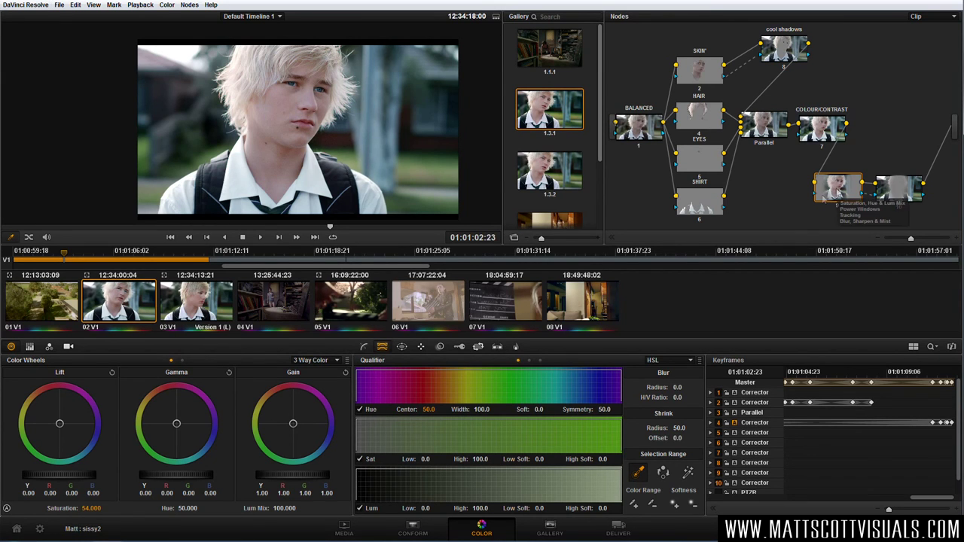
- Bring up the oval-window node's window controls and review the graded frame at full-screen size
left_click(401, 346)
left_click_drag(367, 126, 354, 120)
left_click_drag(282, 224, 284, 202)
left_click_drag(285, 476, 323, 478)
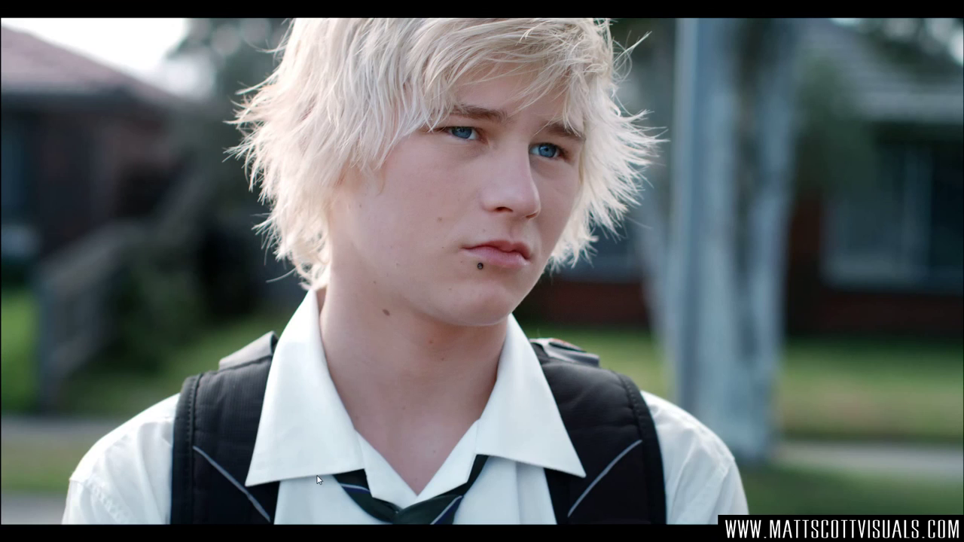
key("ctrl+f")
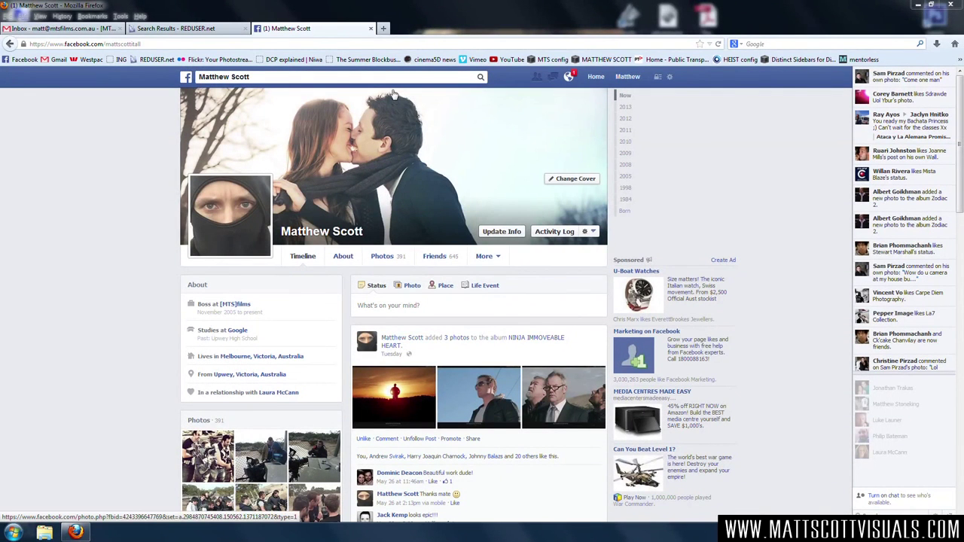
- In Firefox, search Facebook for "sissy boy (short film)", open the film's page and look over its cover and description
left_click(392, 93)
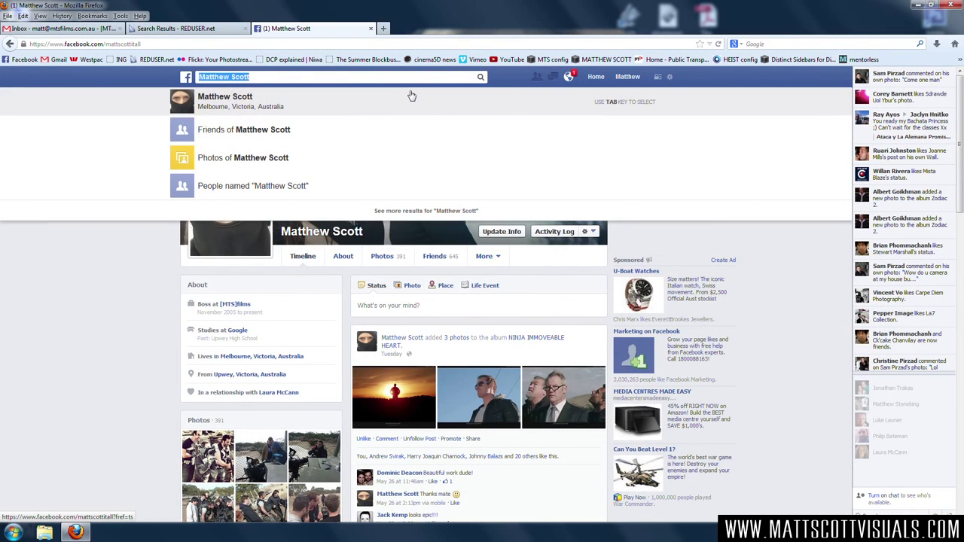
type("sissy ")
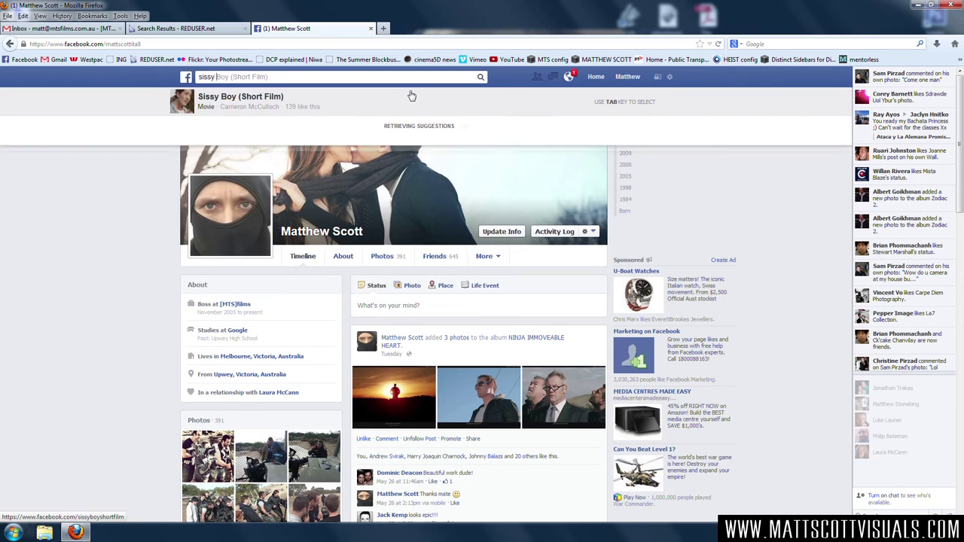
type("boy (shor")
type("t film_+")
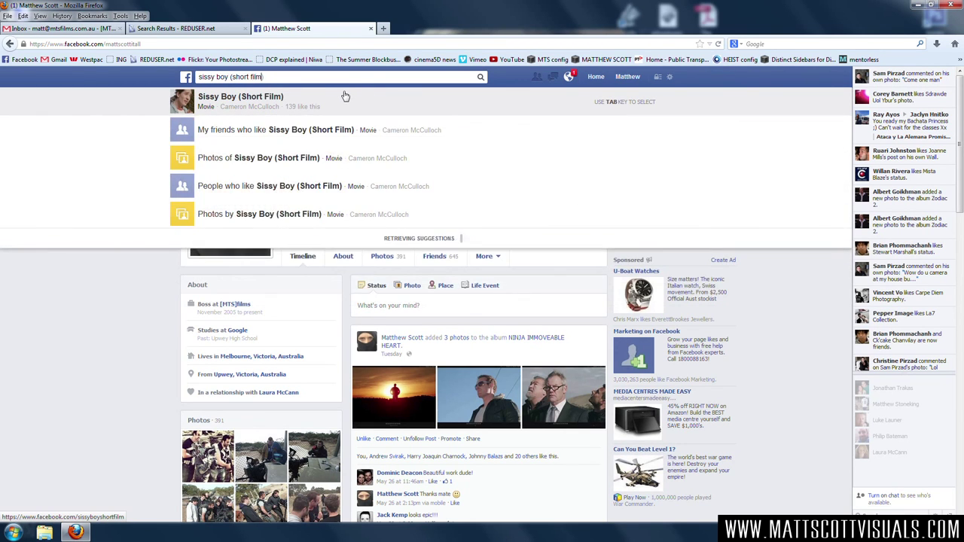
type(")")
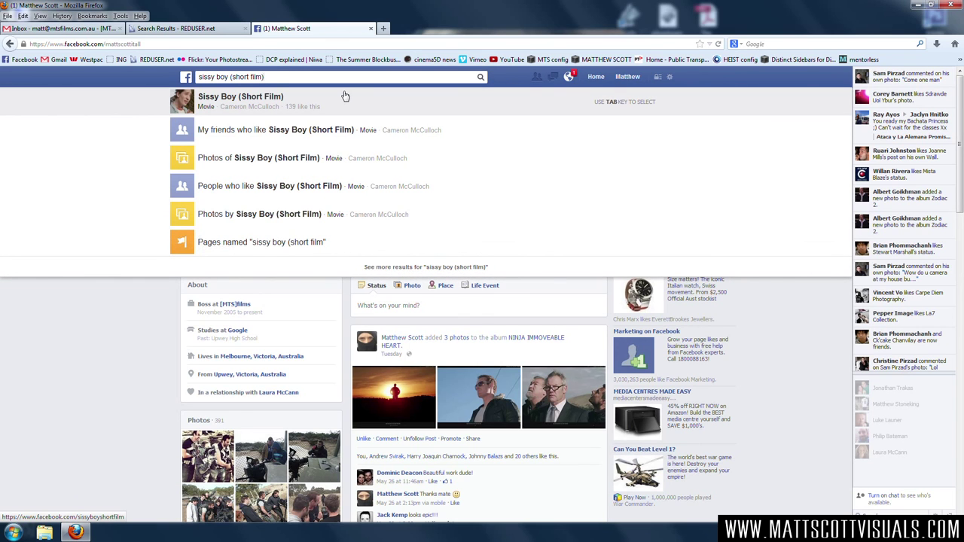
left_click(275, 105)
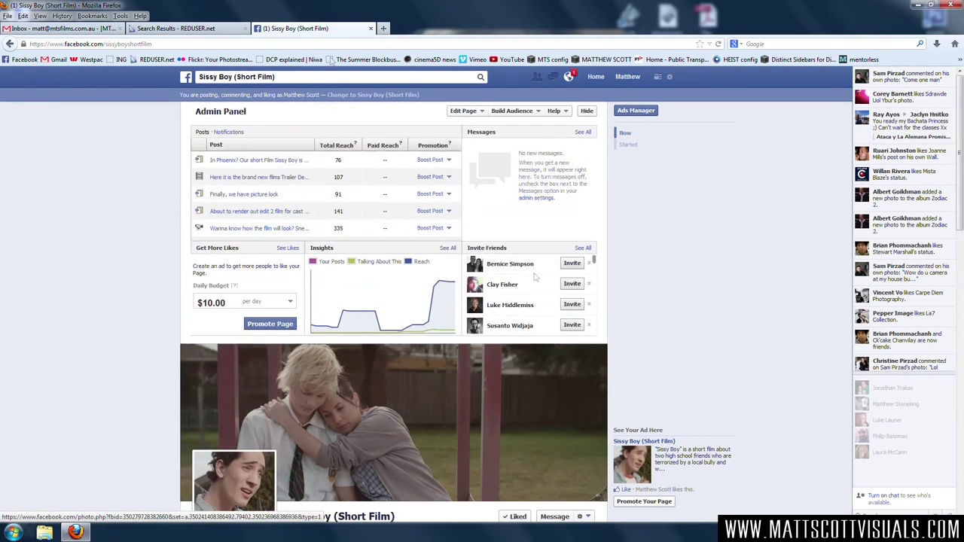
scroll(422, 399, "down", 2)
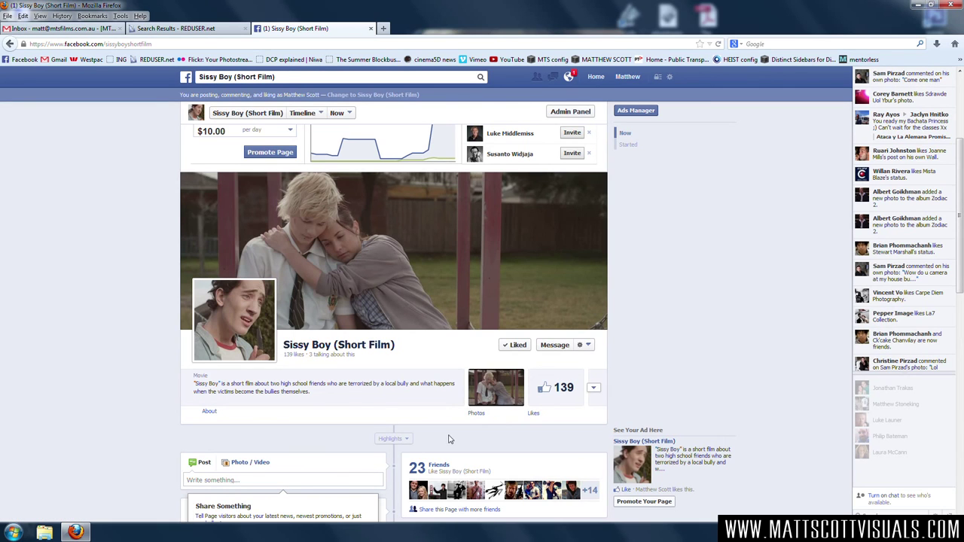
scroll(448, 439, "down", 3)
scroll(452, 430, "down", 4)
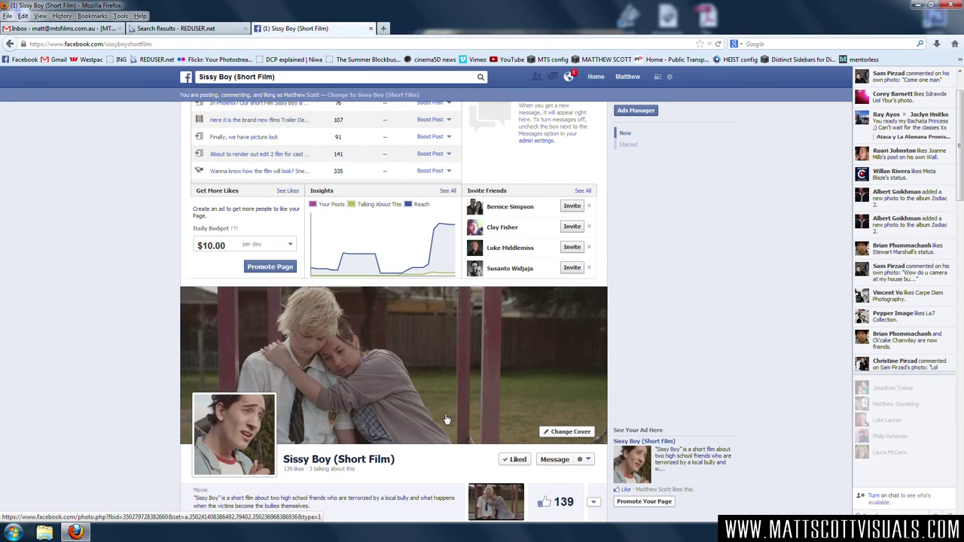
scroll(719, 374, "up", 1)
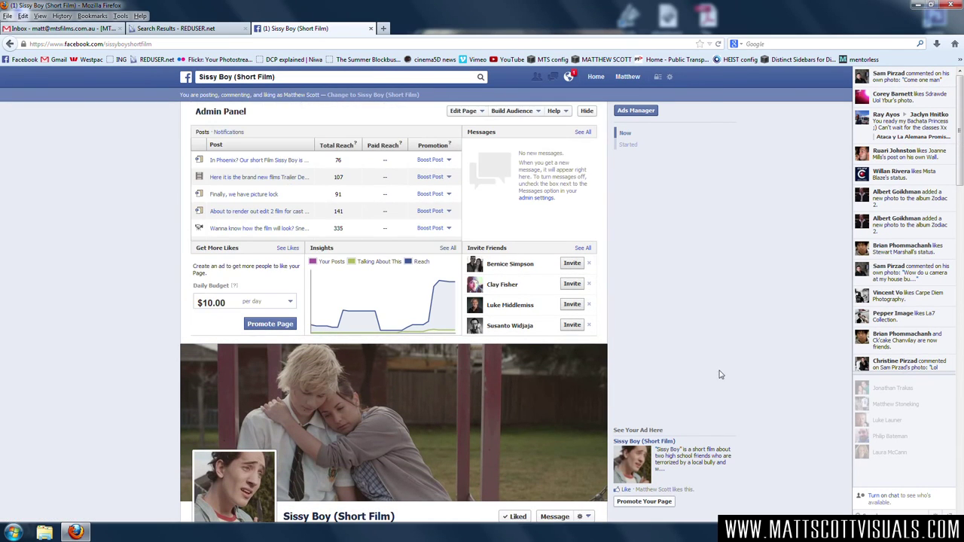
- Search Facebook for the THE NINJA MOVIES group by its full title and open the group page
left_click(277, 76)
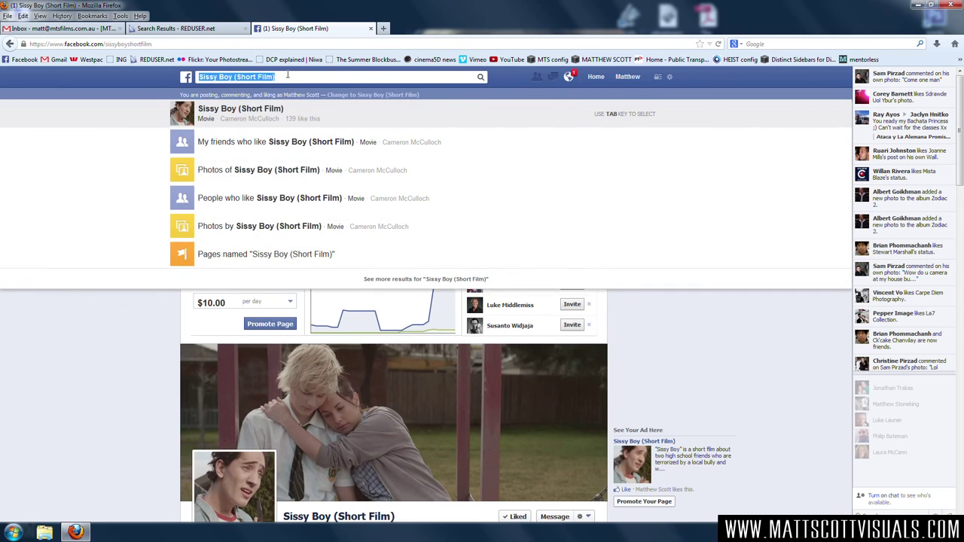
type("THE NINJA MOVIES: ")
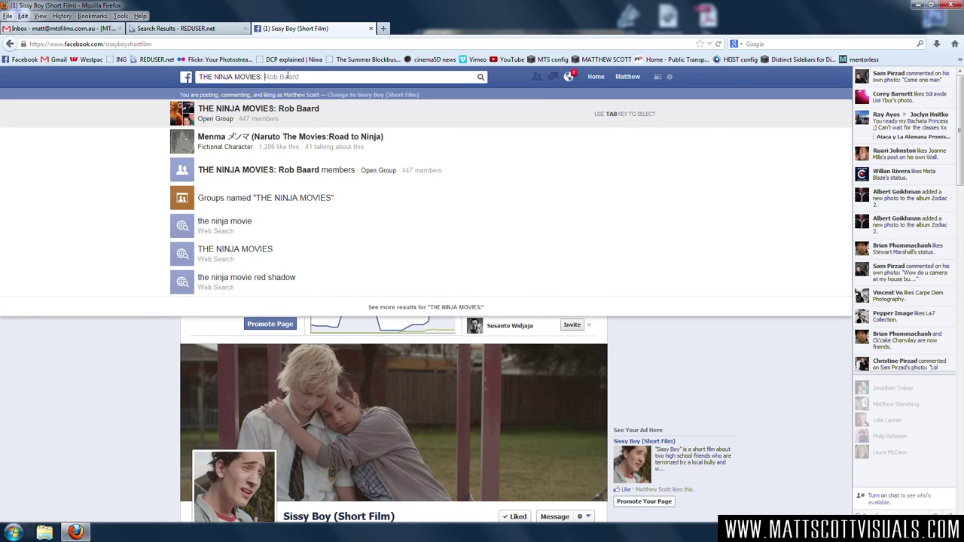
type("Rob ")
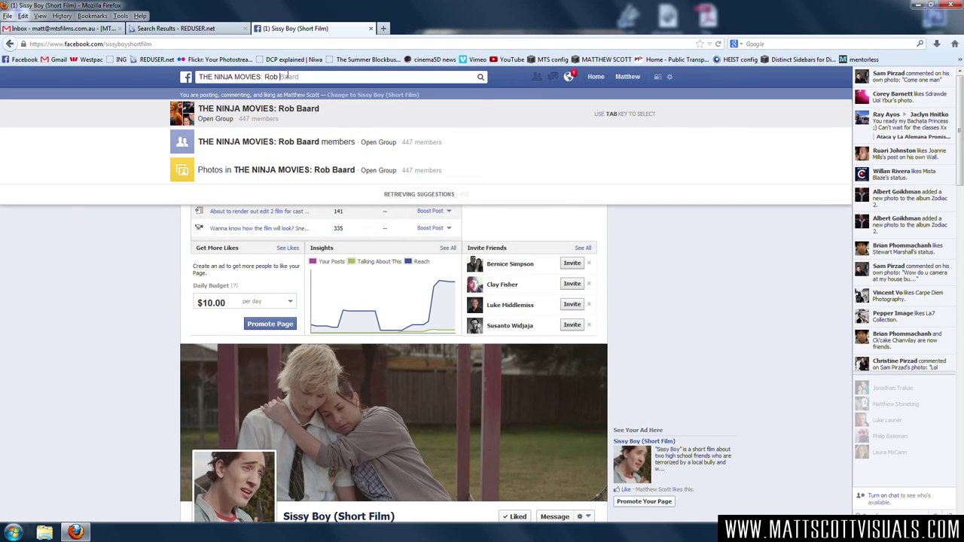
type("Baar")
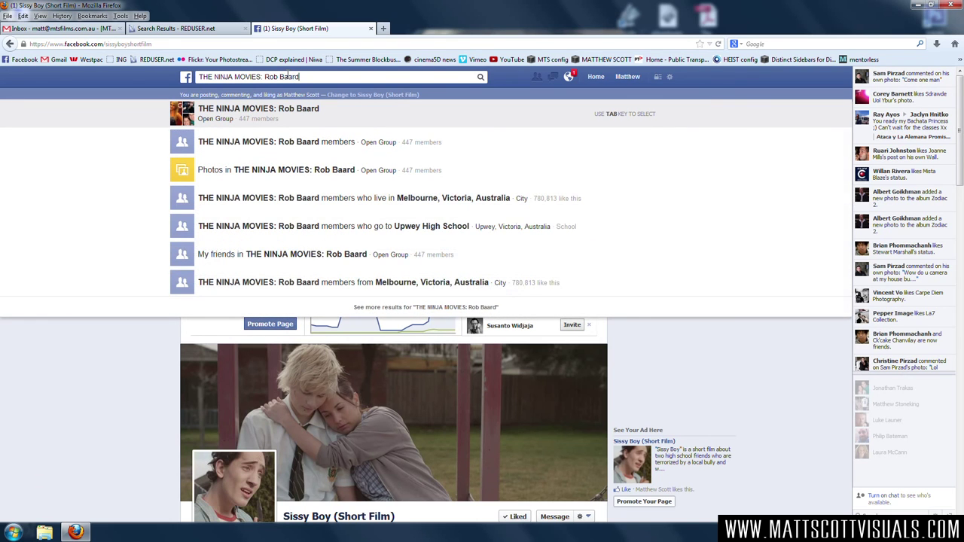
type("d")
key("Return")
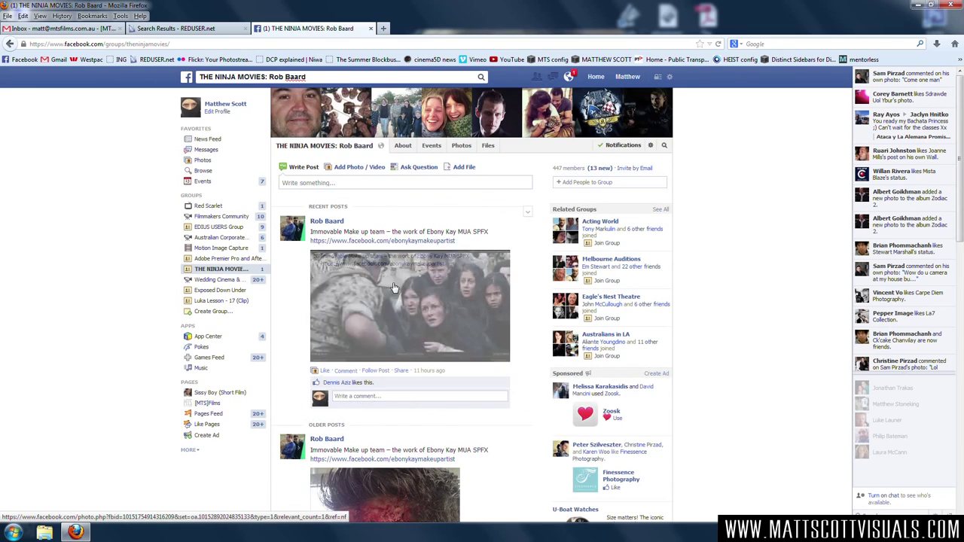
- Look through the group's posts for the make-up and on-set photos
scroll(491, 343, "down", 3)
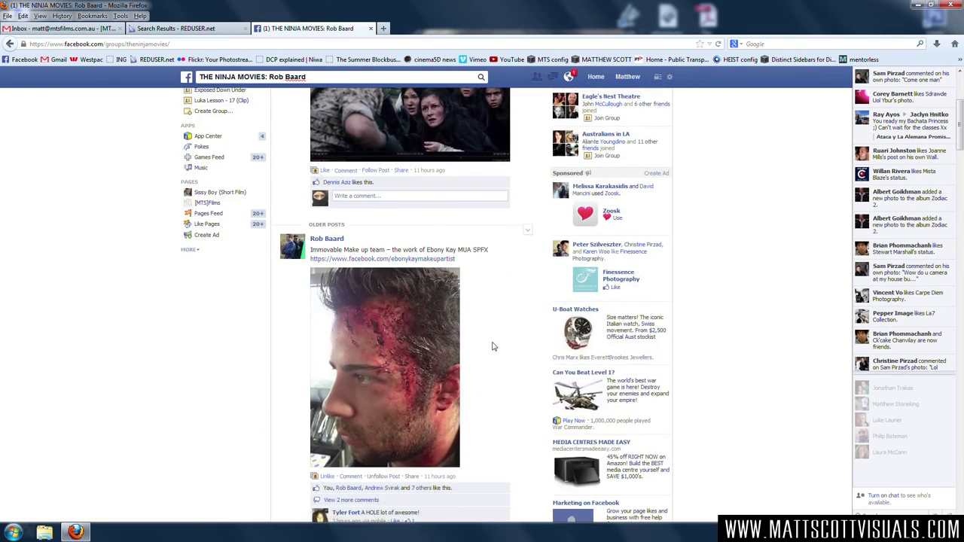
scroll(493, 346, "up", 3)
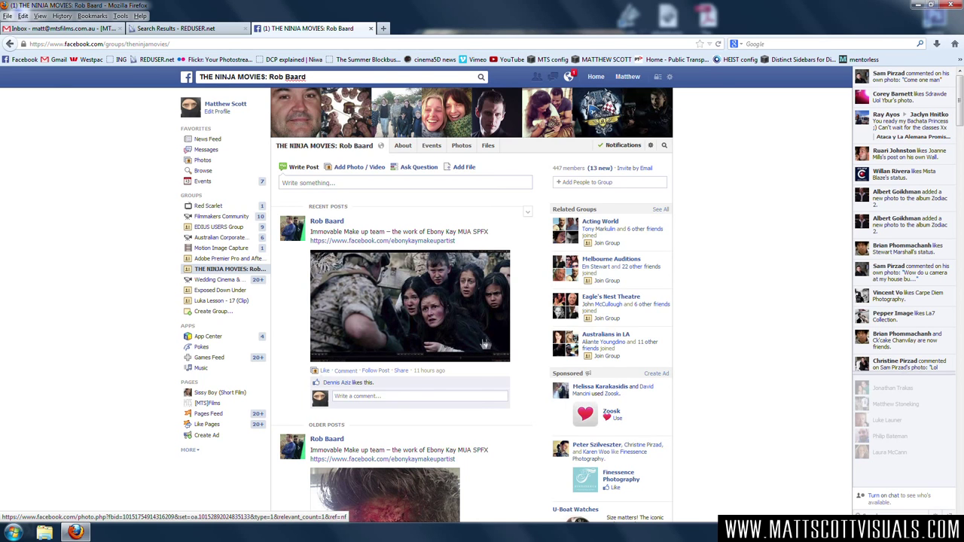
scroll(484, 344, "down", 15)
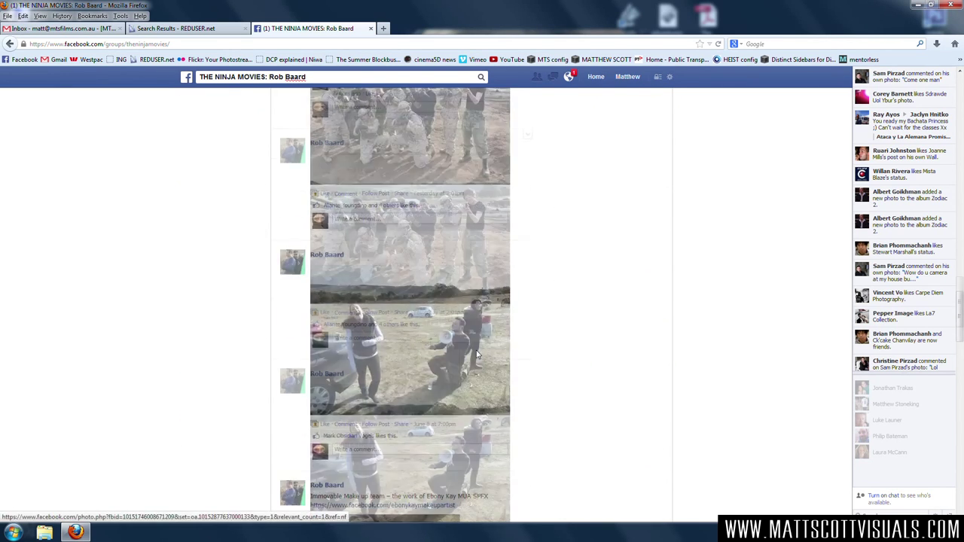
scroll(476, 354, "down", 15)
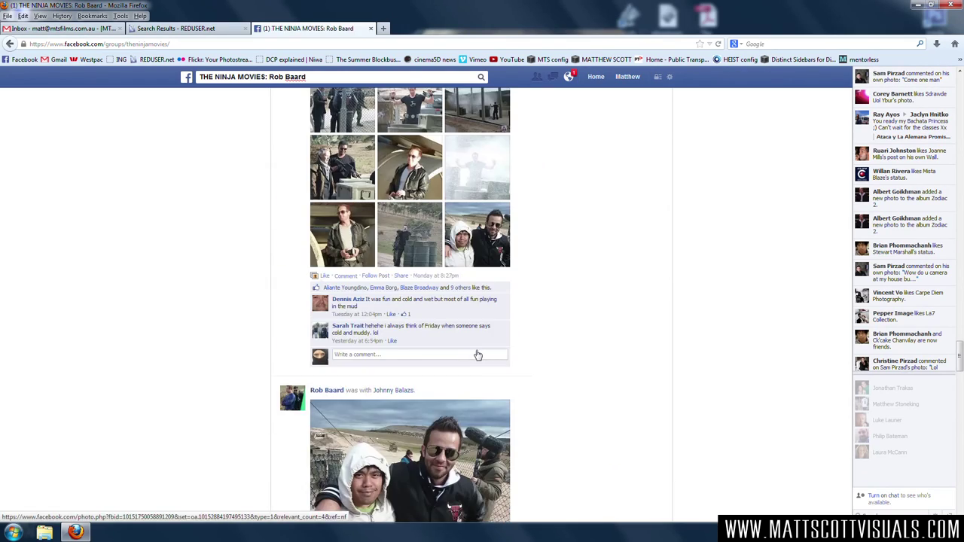
scroll(477, 354, "down", 15)
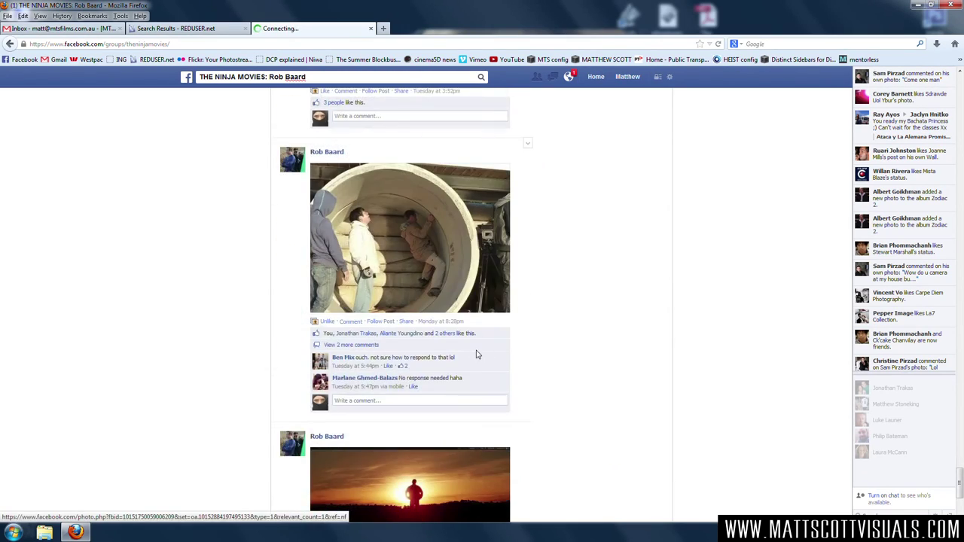
scroll(477, 353, "down", 15)
scroll(477, 353, "down", 15)
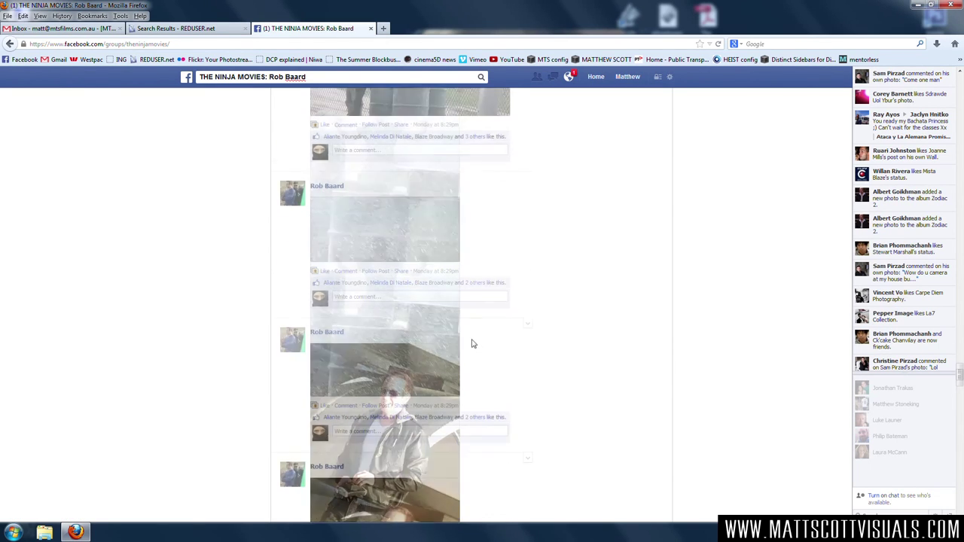
scroll(471, 343, "down", 3)
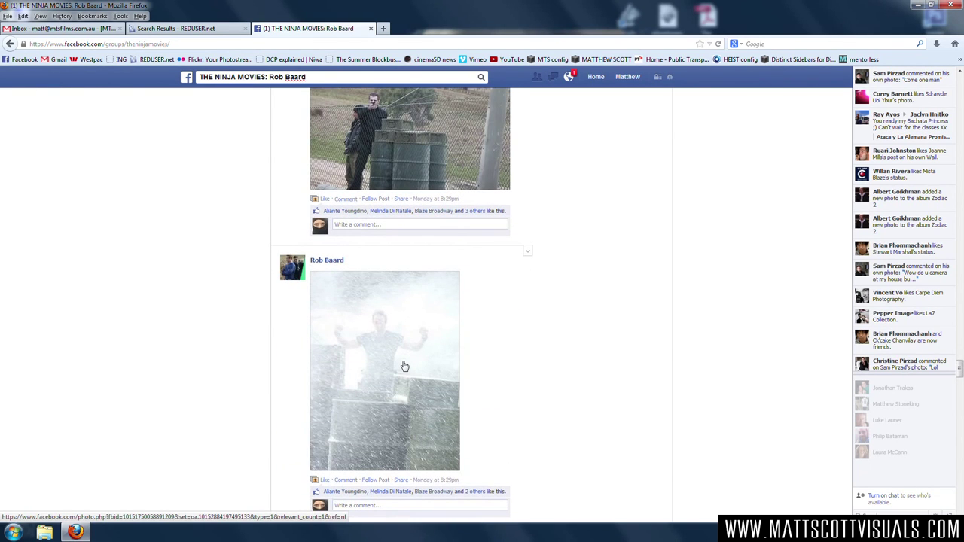